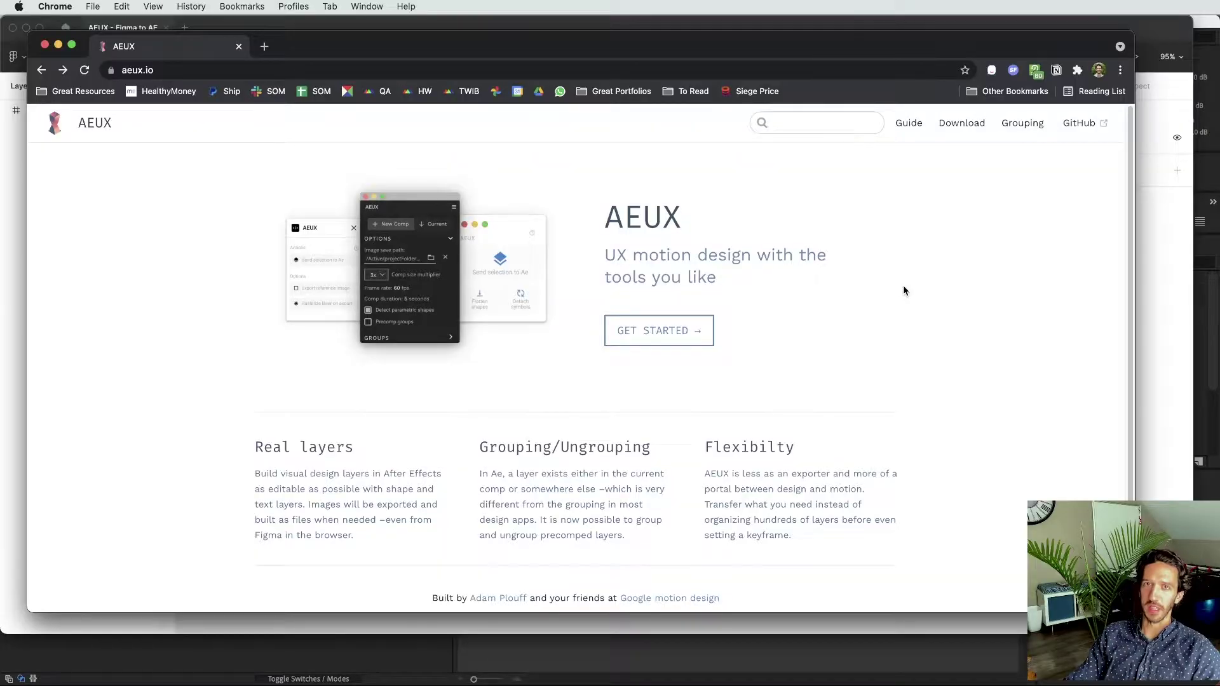
Step: Go to the AEUX Download page on aeux.io showing release 0.8.0 for Sketch 57+ / Figma
left_click(962, 122)
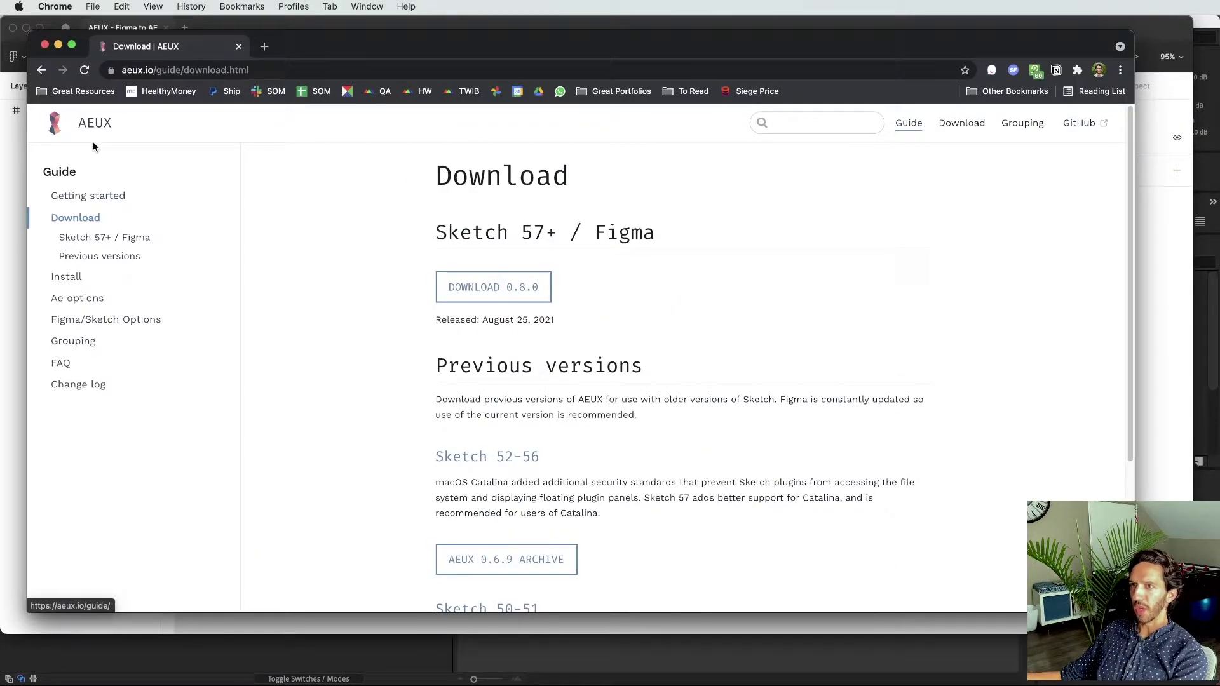
Step: Download AEUX 0.8.0, expand its Figma and Ae folders, and select AEUX.zxp
left_click(494, 294)
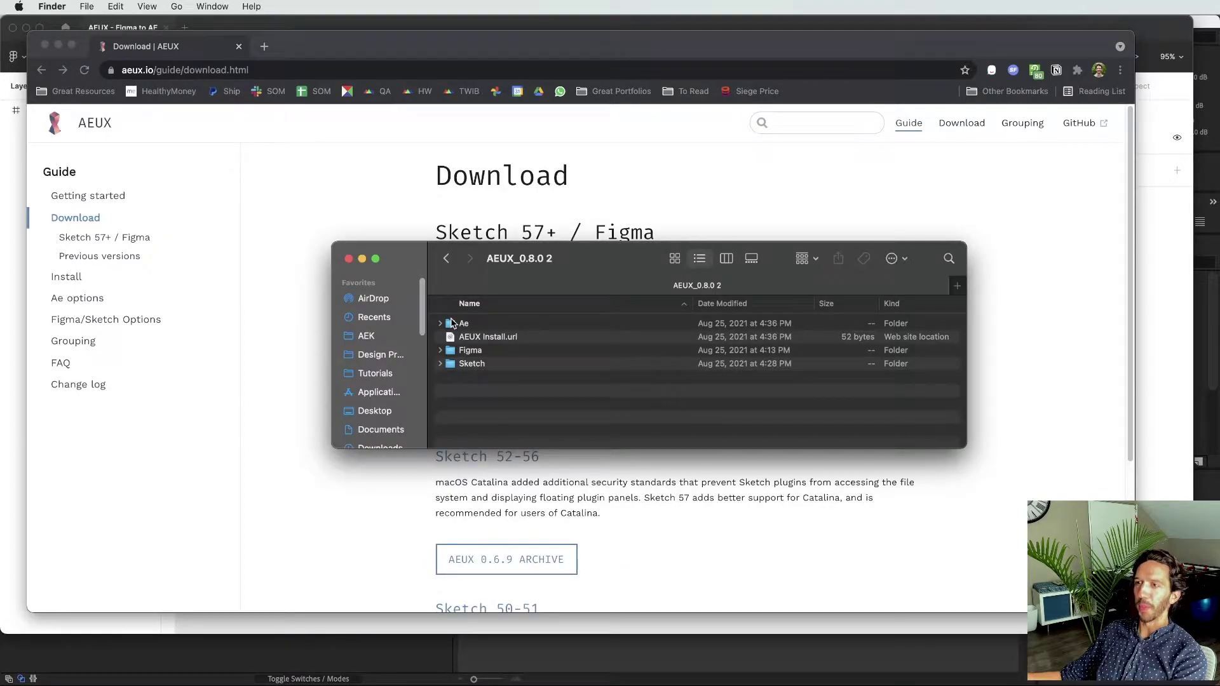
left_click(441, 364)
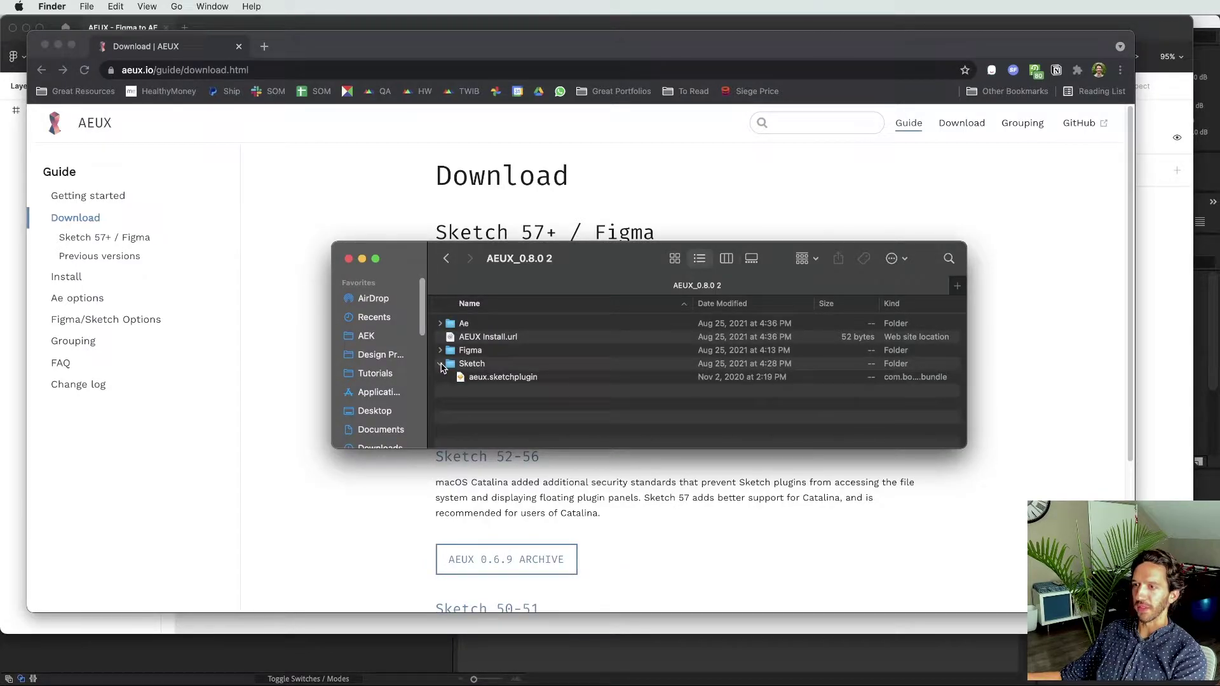
left_click(441, 363)
left_click(440, 350)
left_click(440, 325)
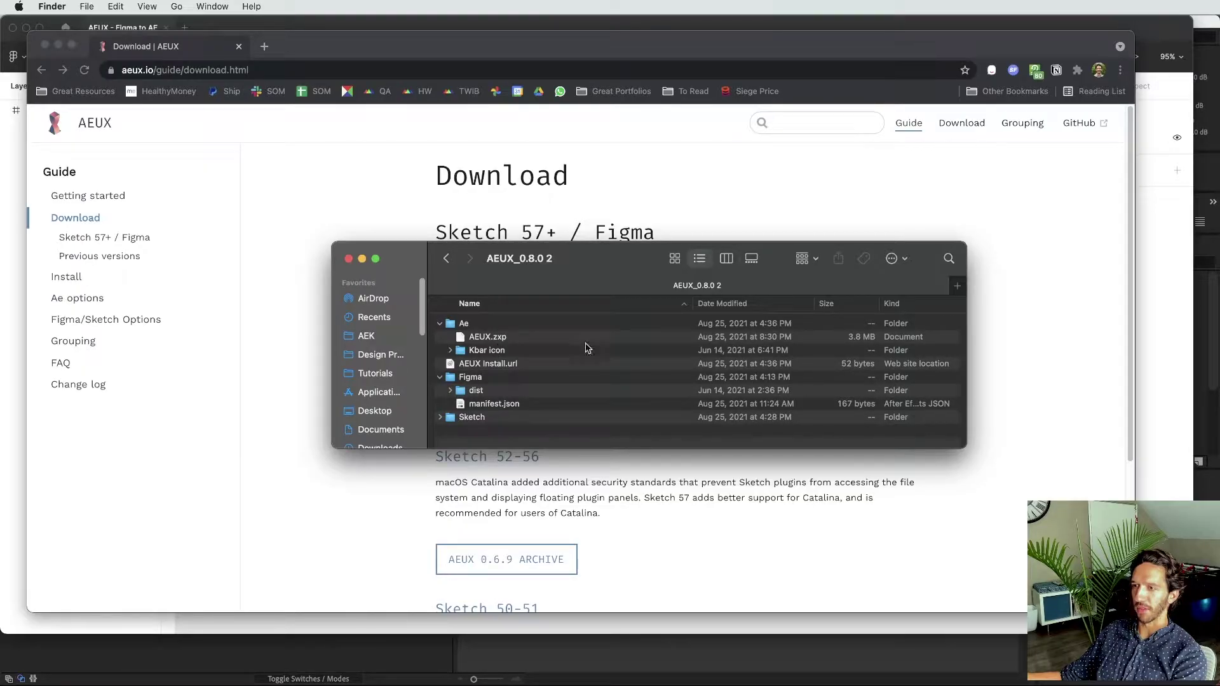
left_click(480, 339)
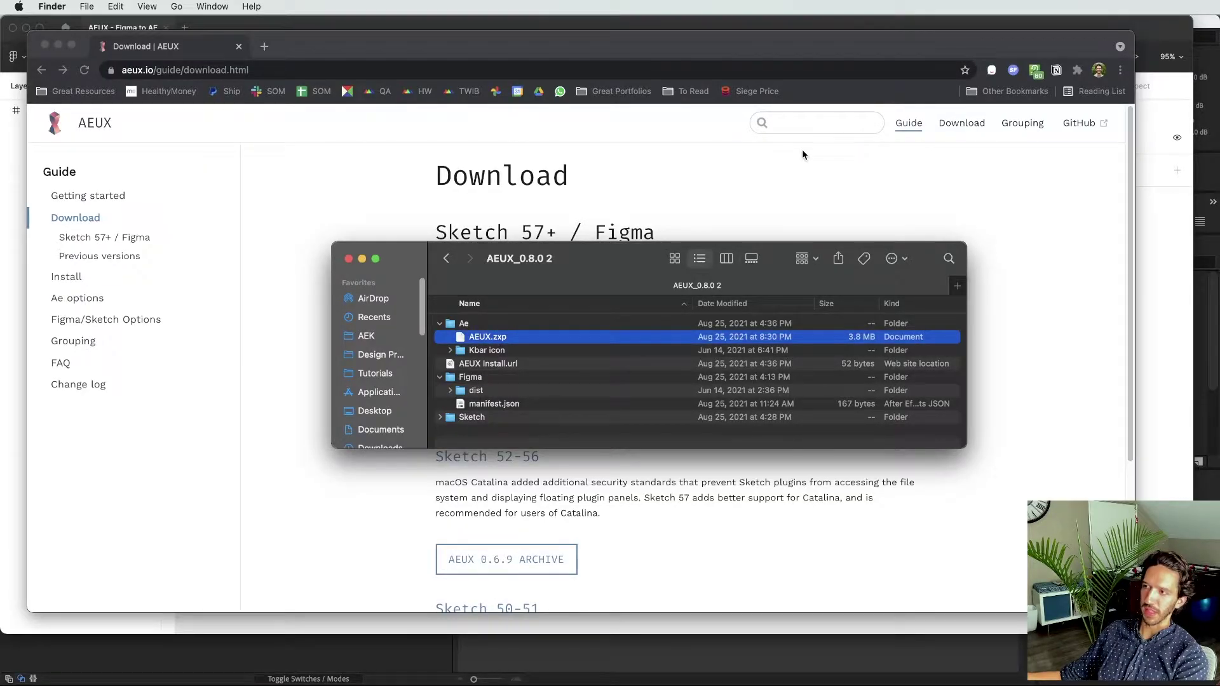
Step: Launch ZXP Installer from Spotlight search
key("super+space")
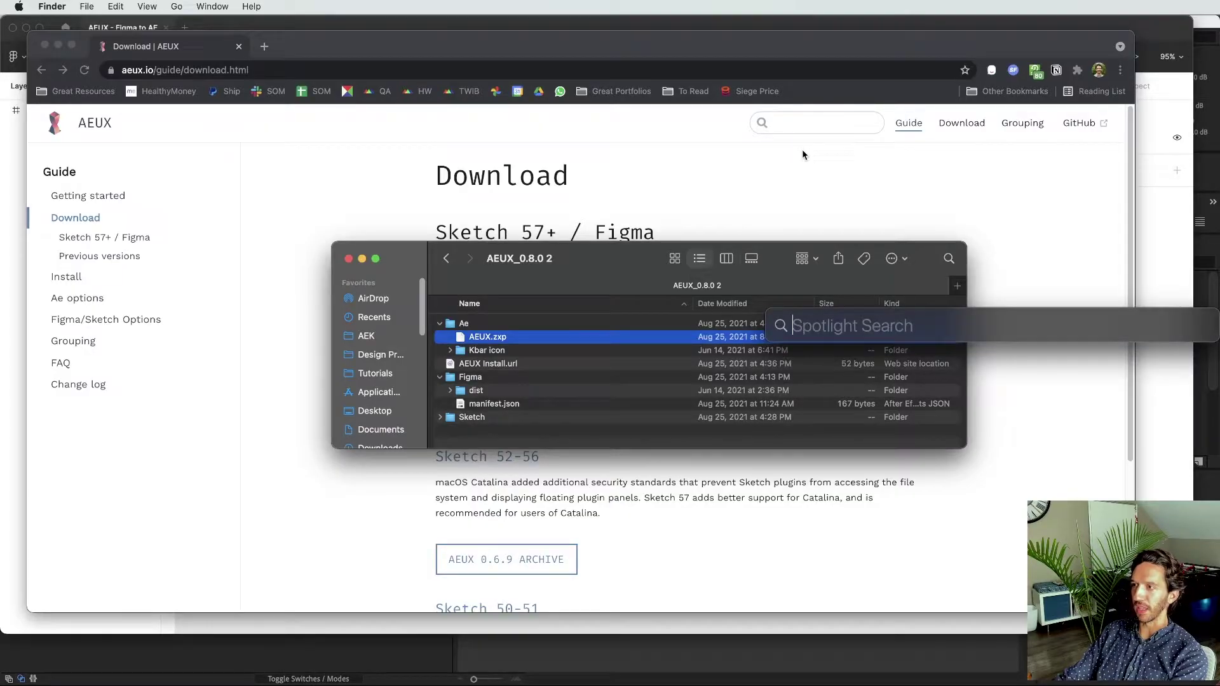
type("zxp installer")
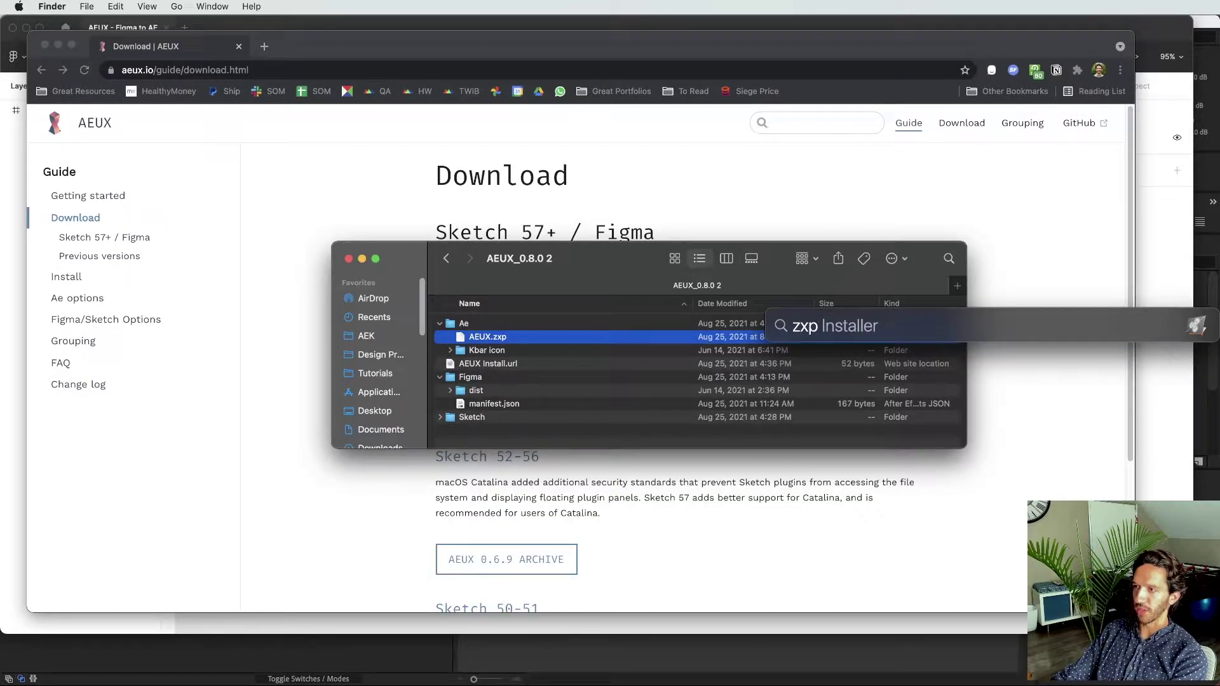
key("Return")
Step: Install AEUX.zxp in ZXP Installer and confirm it is listed under After Effects extensions
left_click_drag(484, 261, 329, 306)
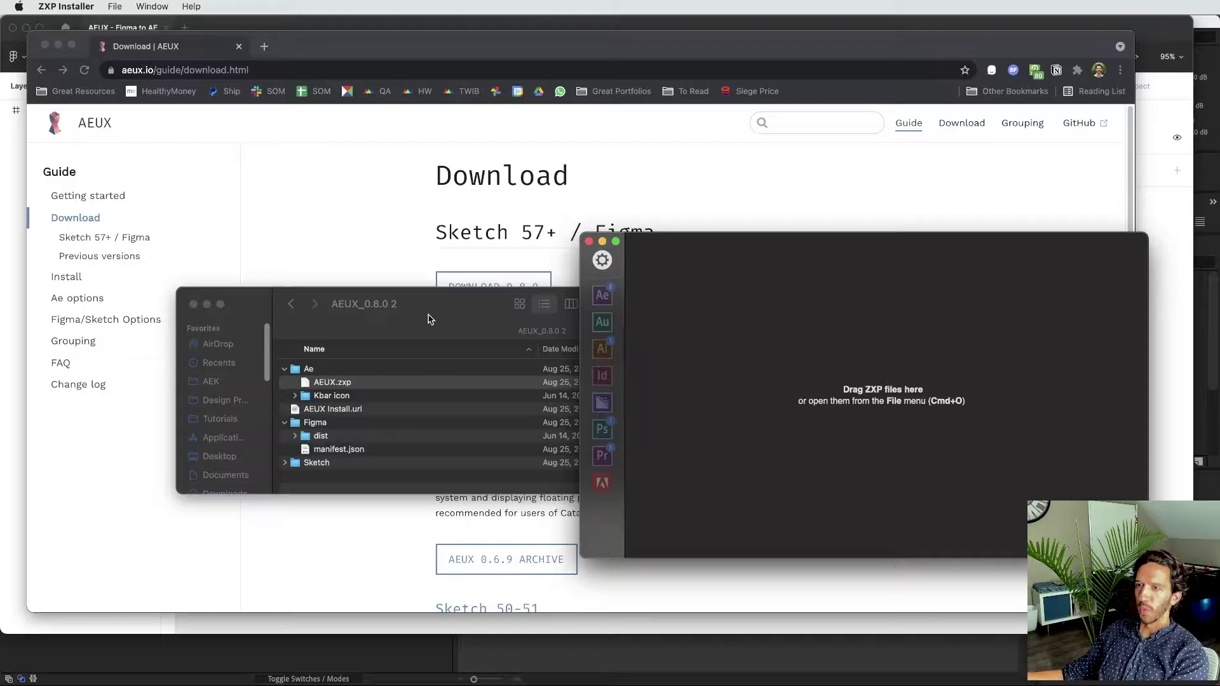
left_click_drag(323, 385, 826, 349)
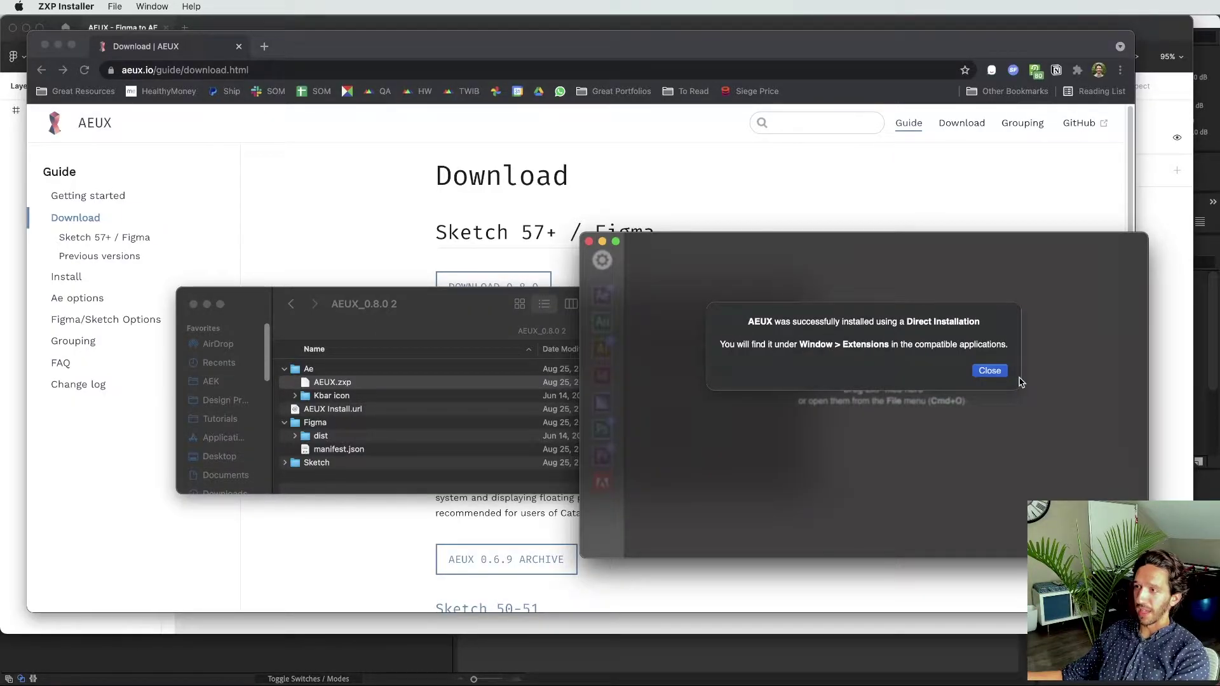
left_click(991, 372)
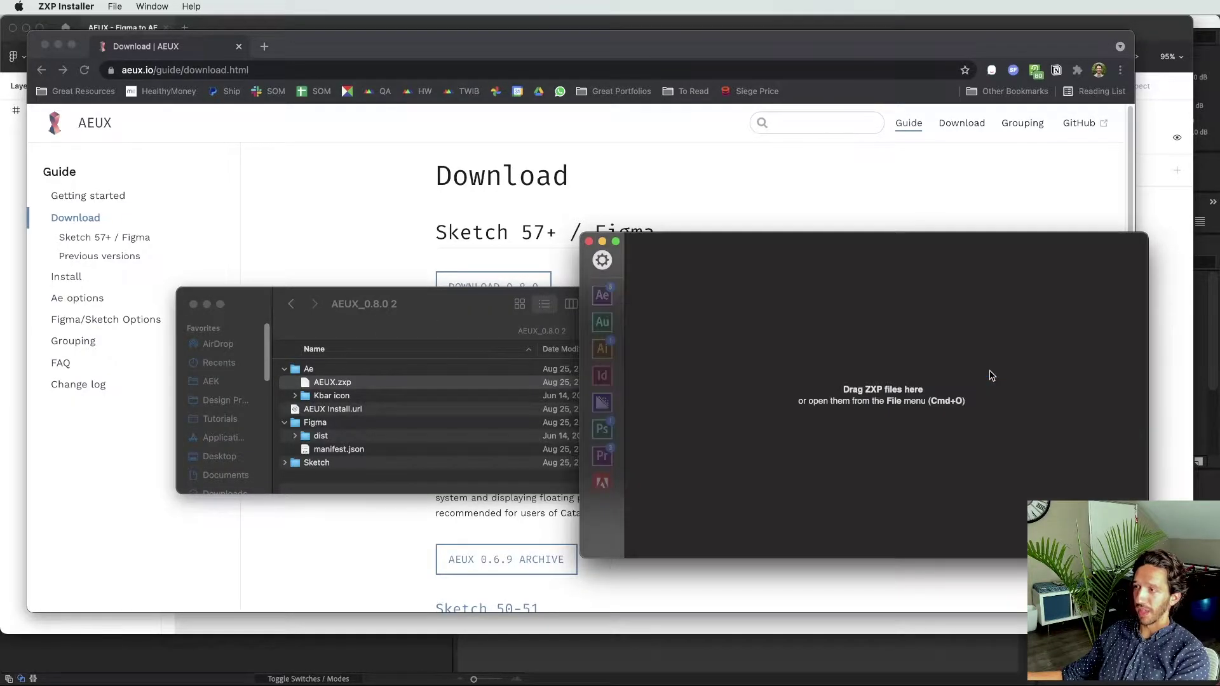
left_click(616, 295)
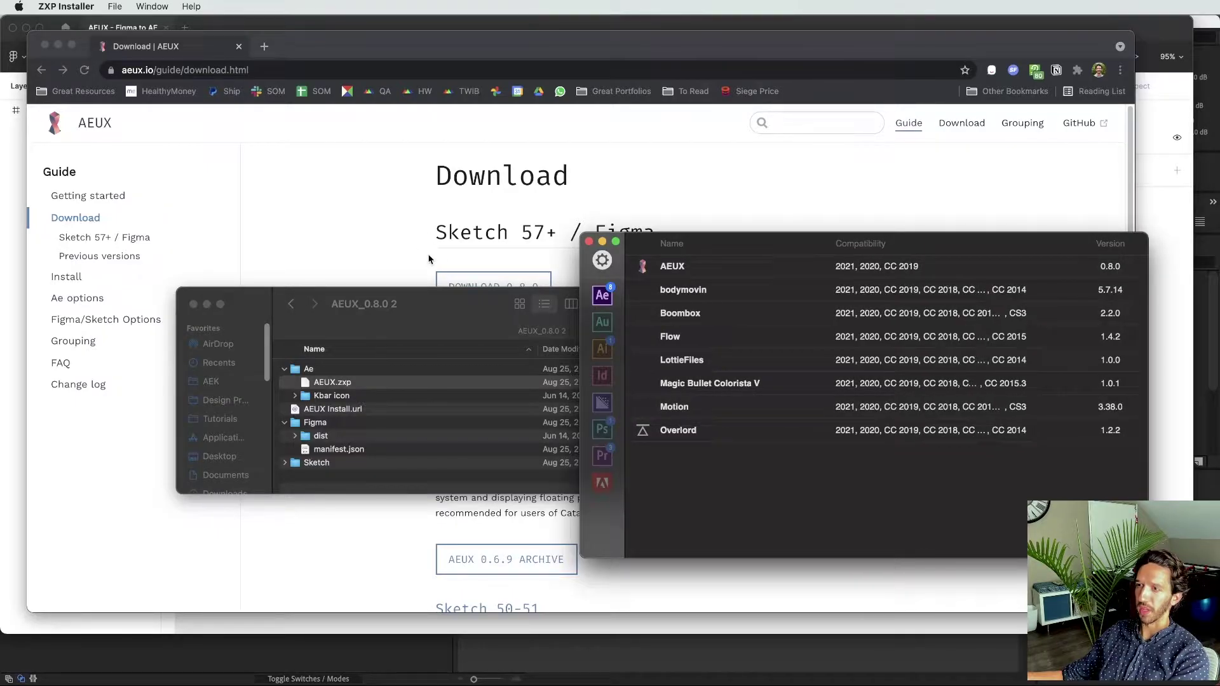
Step: Close ZXP Installer and select the Figma folder's manifest.json in Finder
left_click(588, 241)
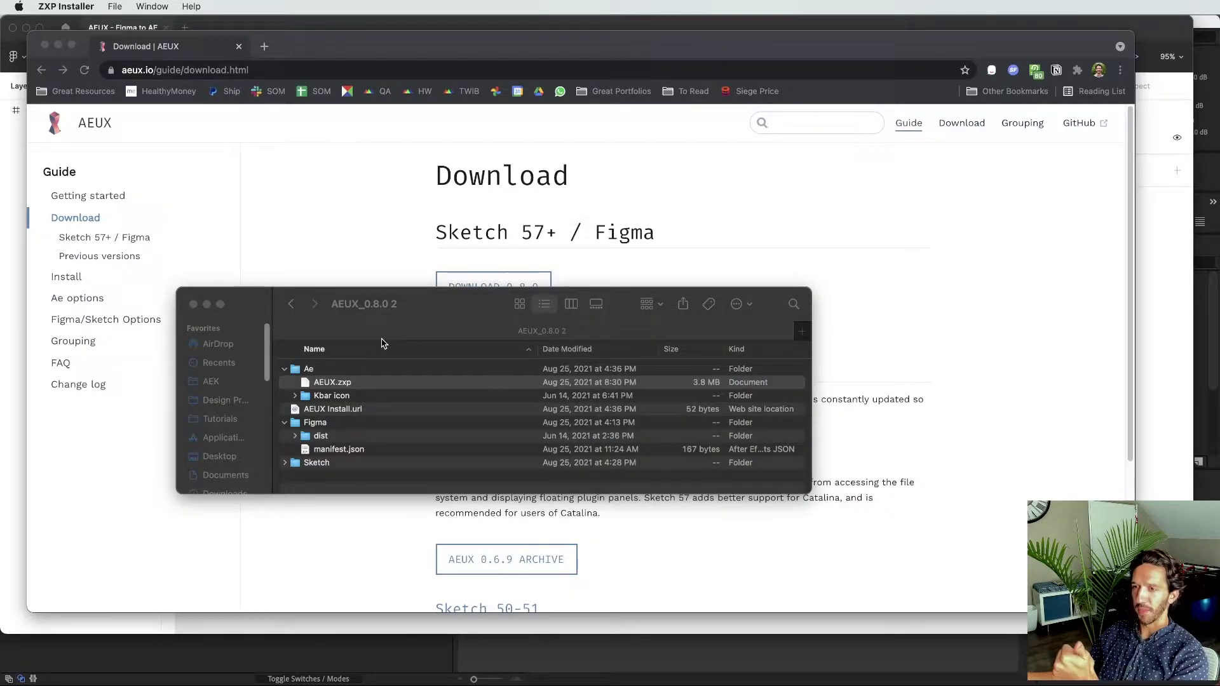
left_click(366, 451)
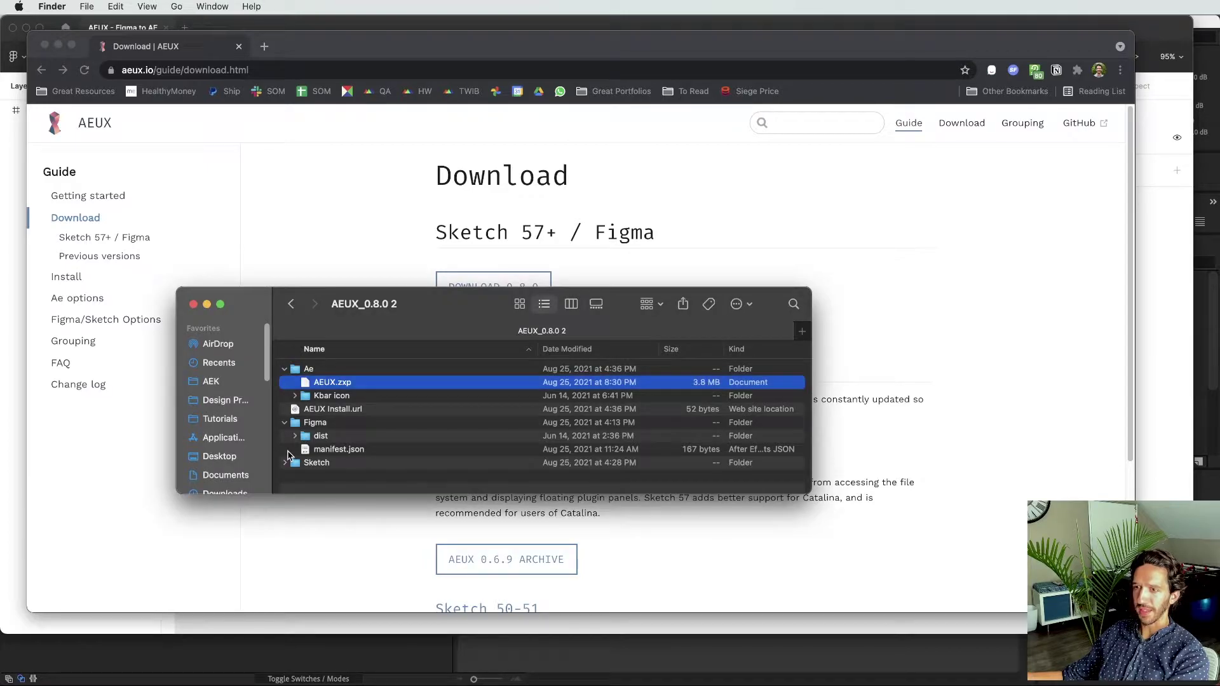
left_click(364, 450)
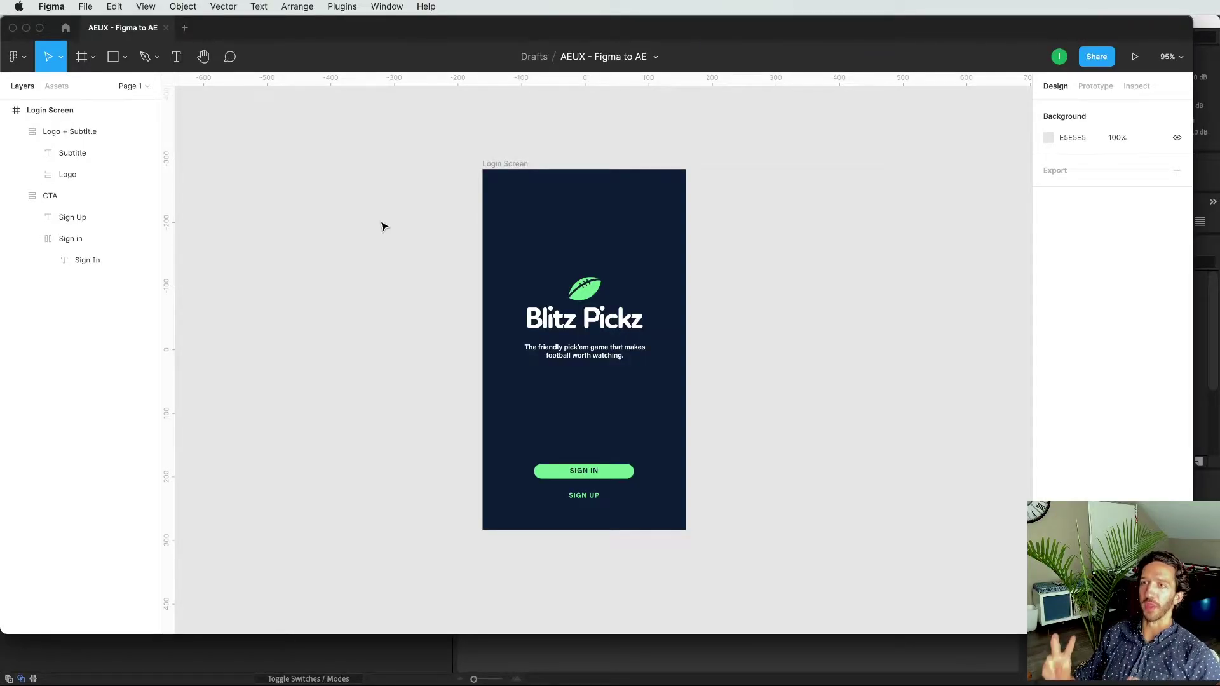
Step: Import AEUX as a development plugin from manifest.json in the Figma folder
right_click(747, 314)
mouse_move(792, 405)
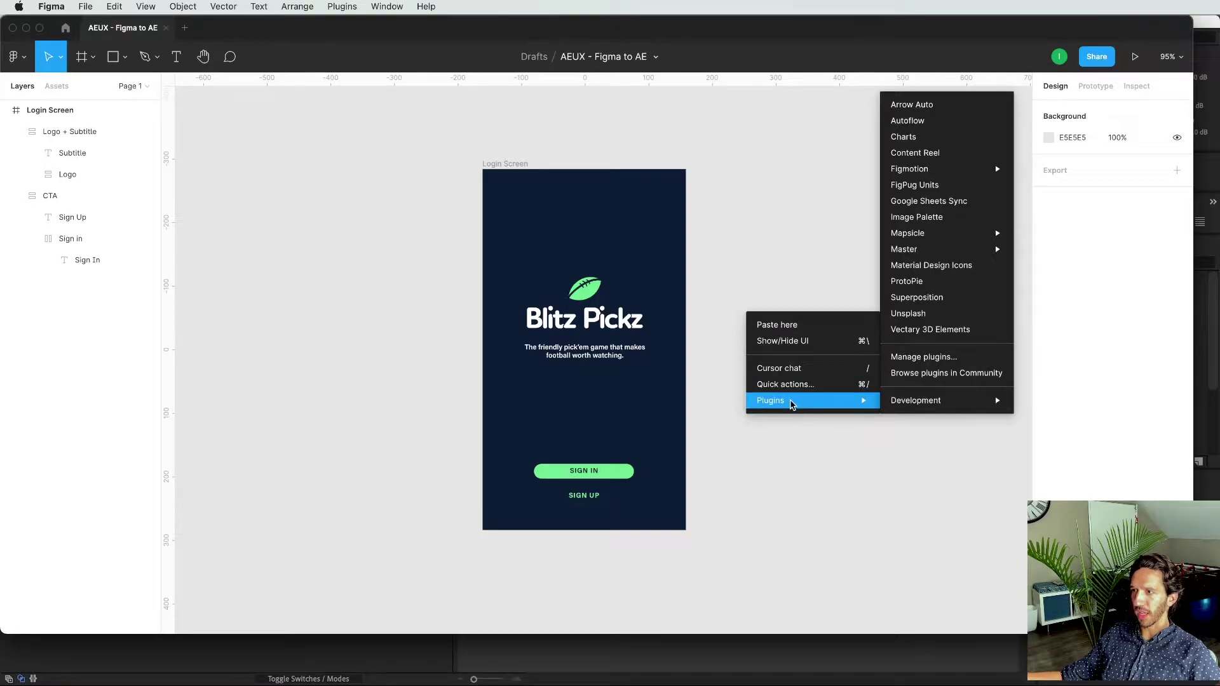
mouse_move(925, 402)
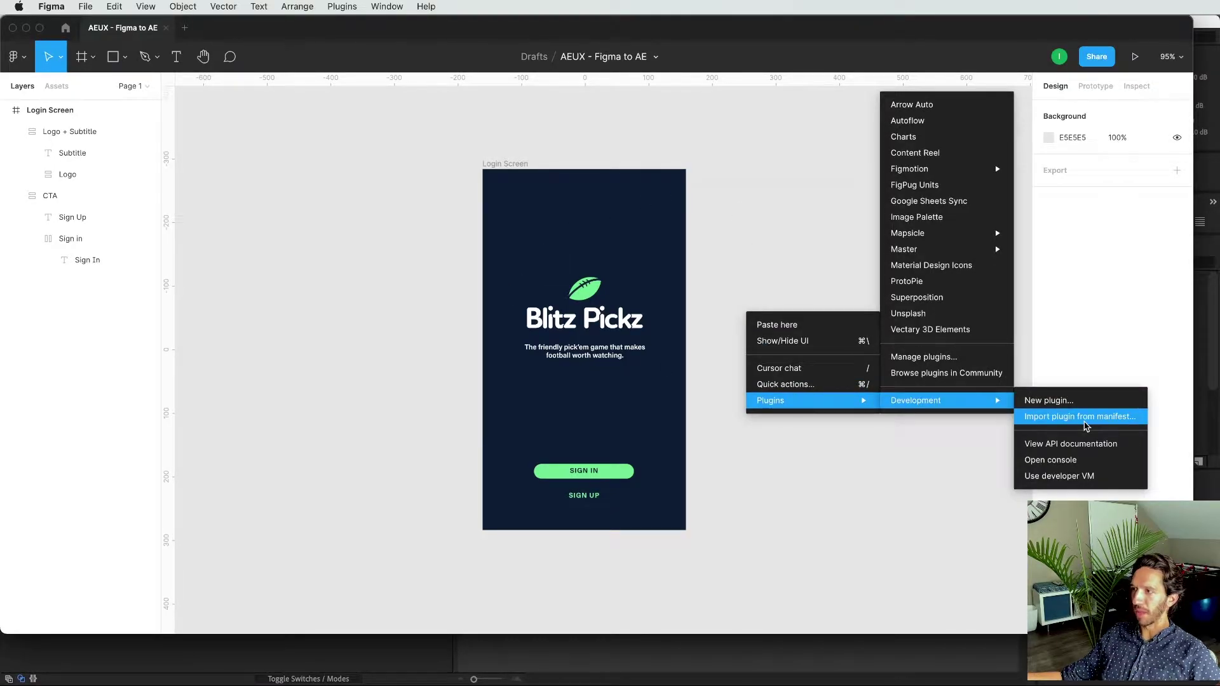
left_click(1086, 420)
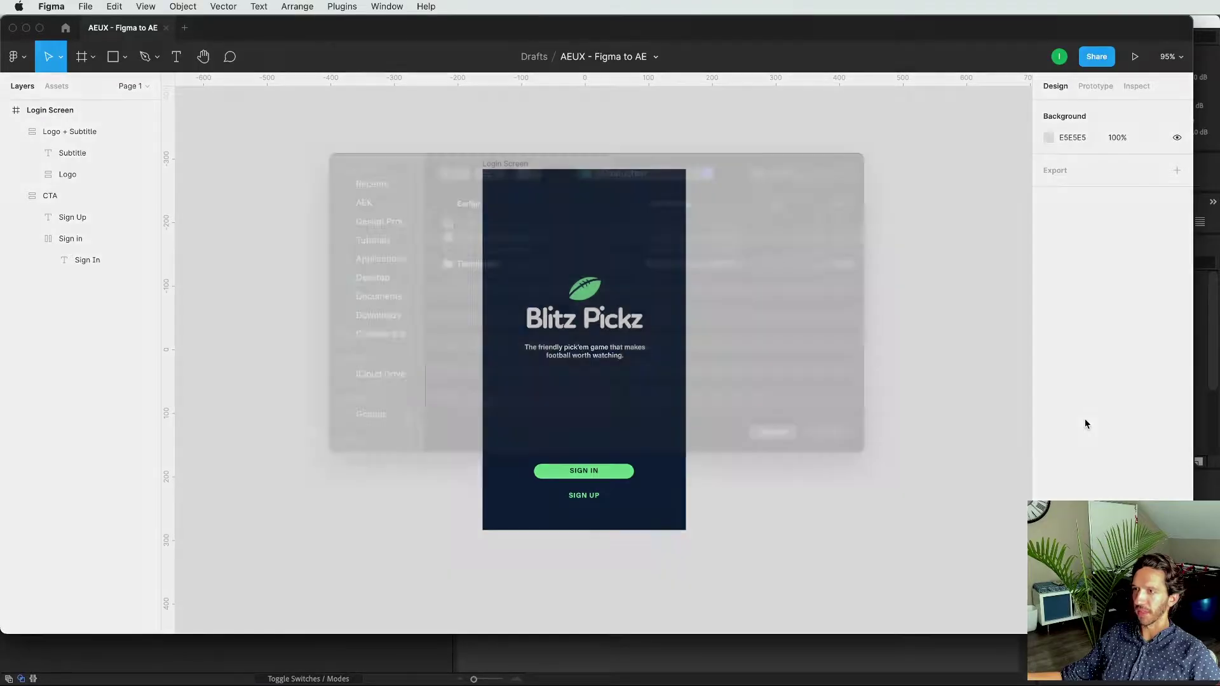
left_click(514, 273)
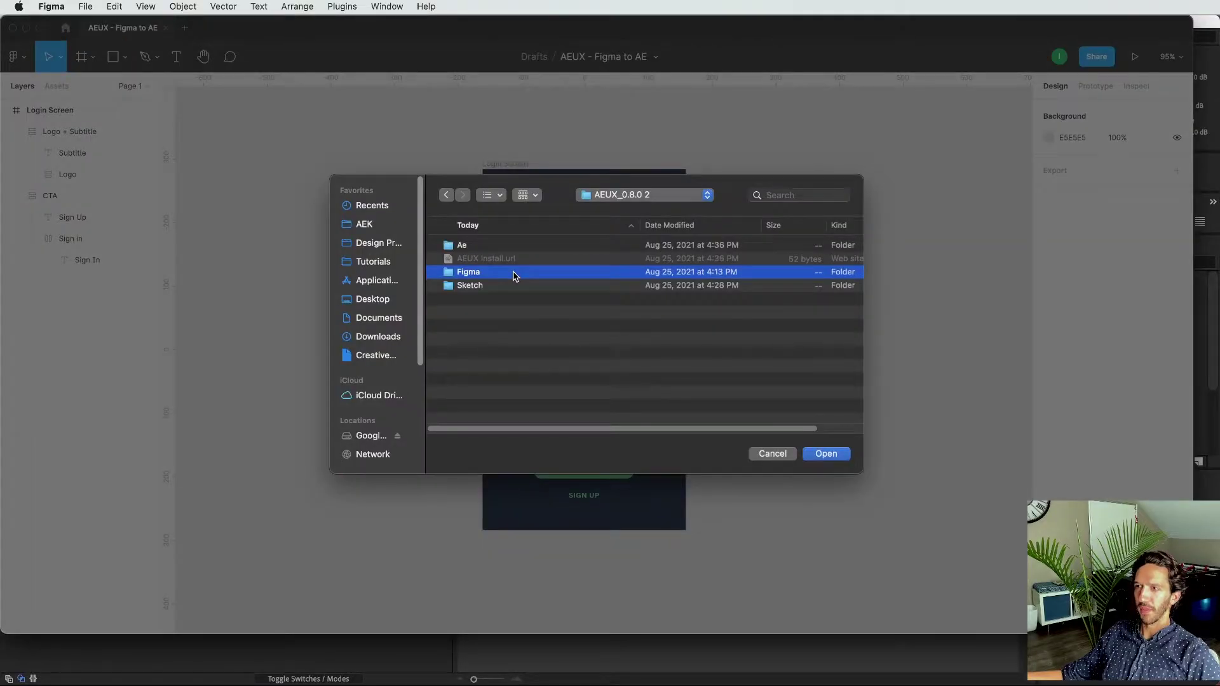
double_click(515, 273)
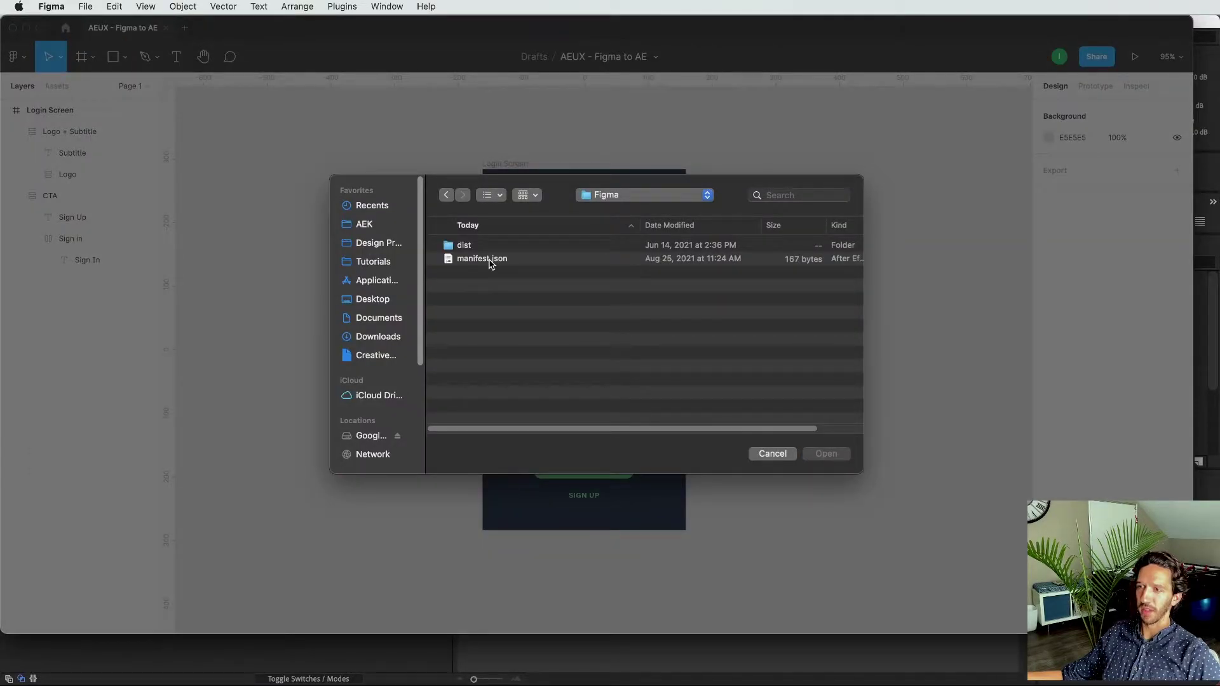
left_click(490, 262)
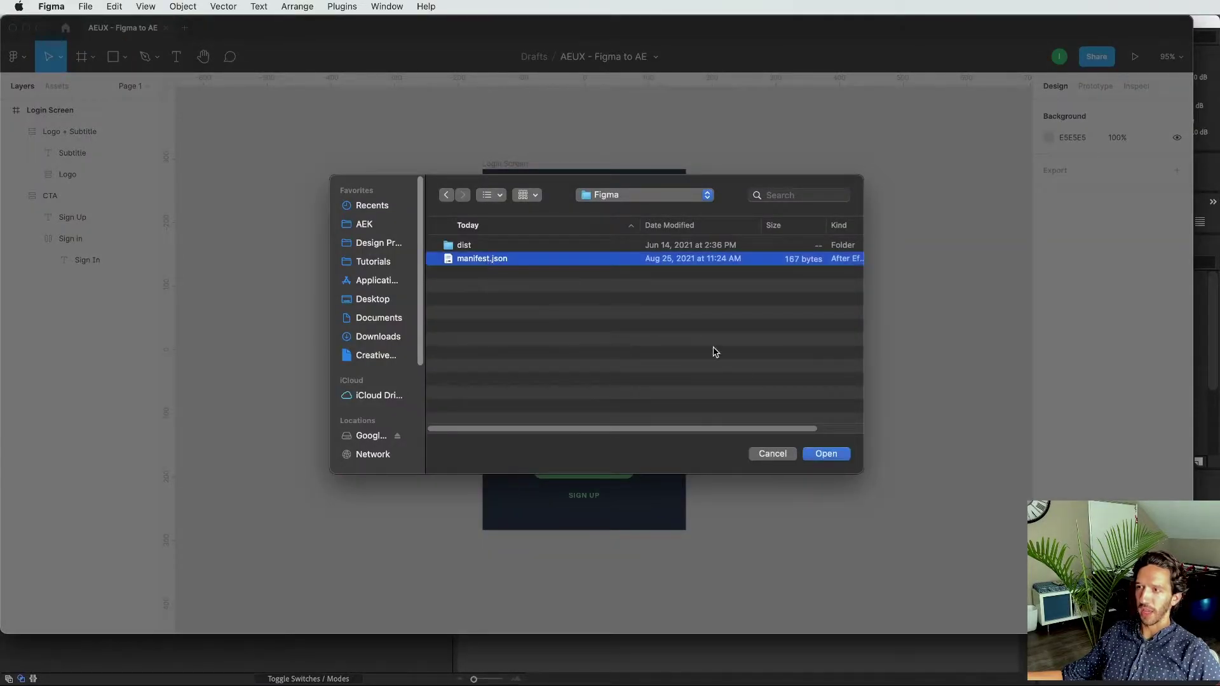
left_click(827, 453)
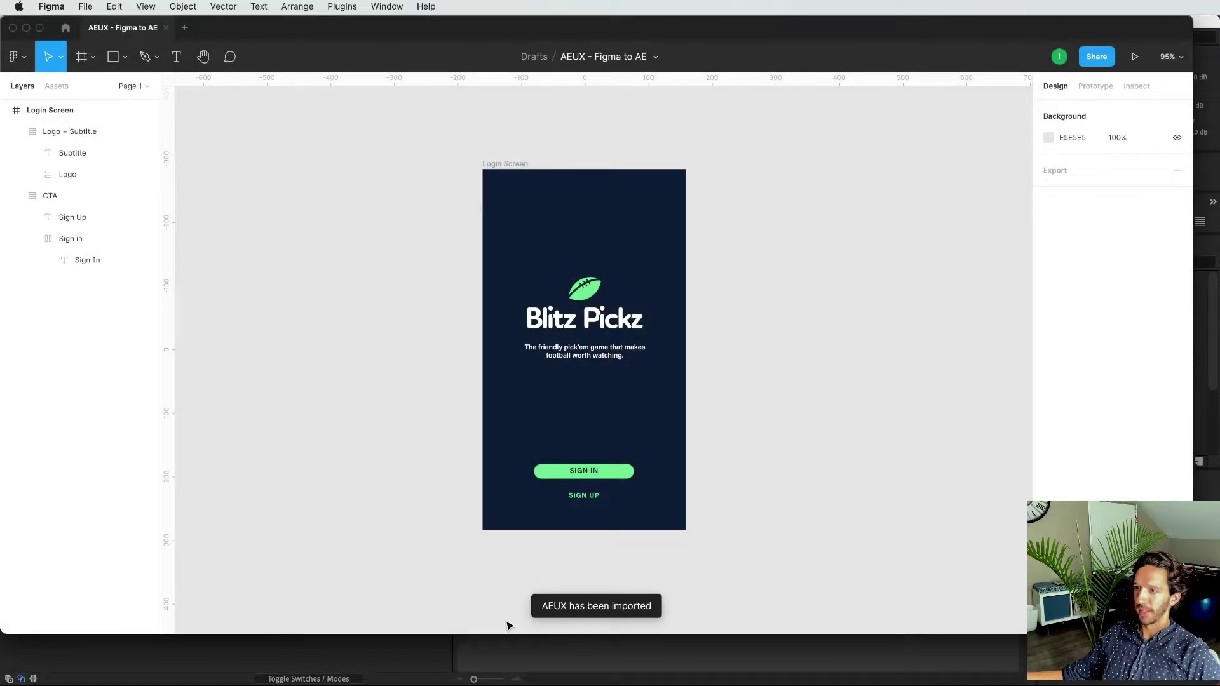
Step: Run the AEUX development plugin and place its panel left of the login screen
right_click(750, 289)
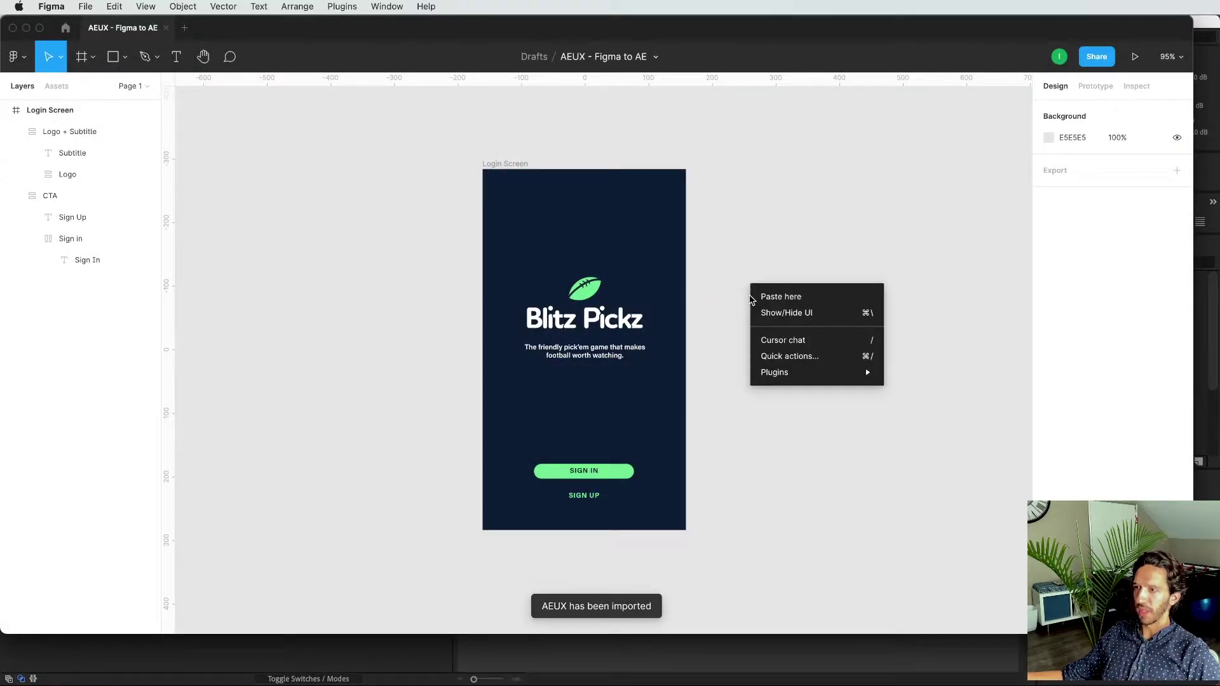
mouse_move(770, 372)
mouse_move(934, 378)
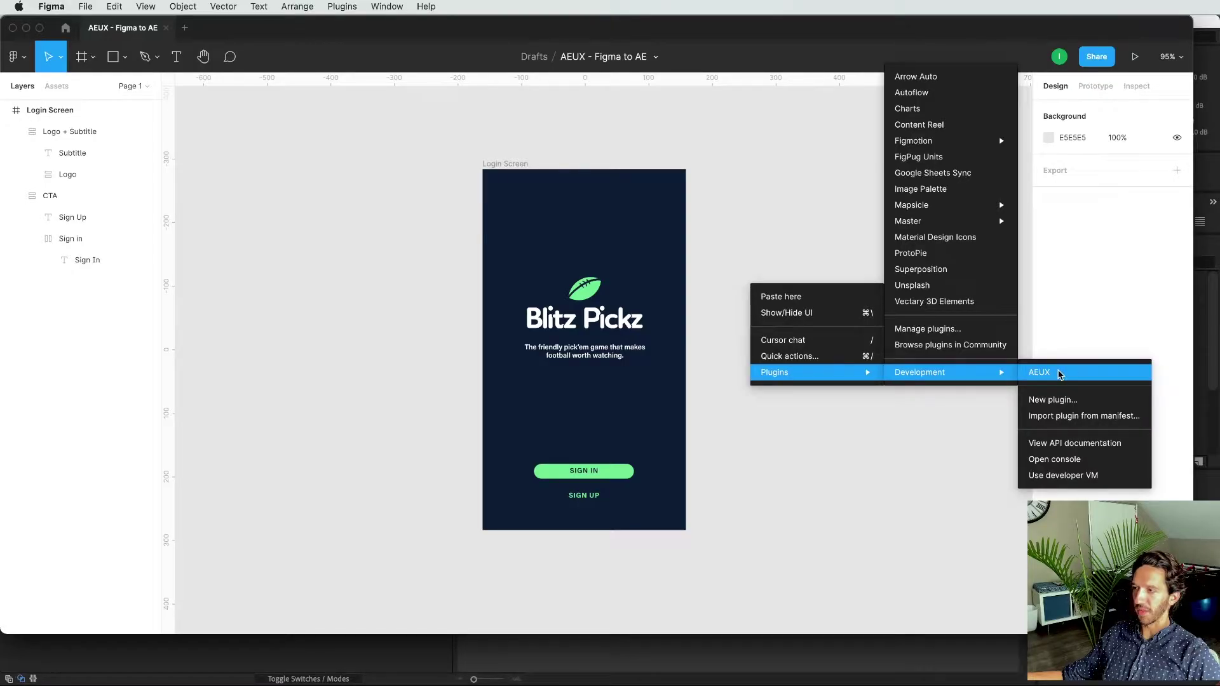
left_click(1064, 378)
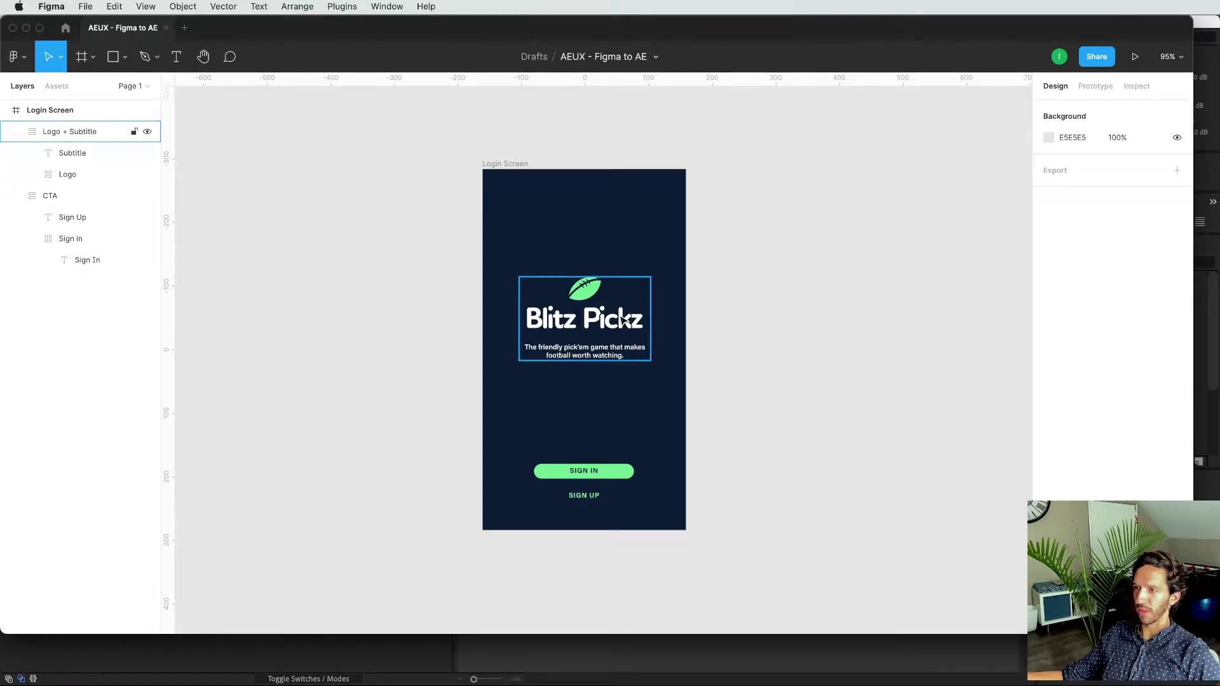
left_click_drag(663, 361, 363, 278)
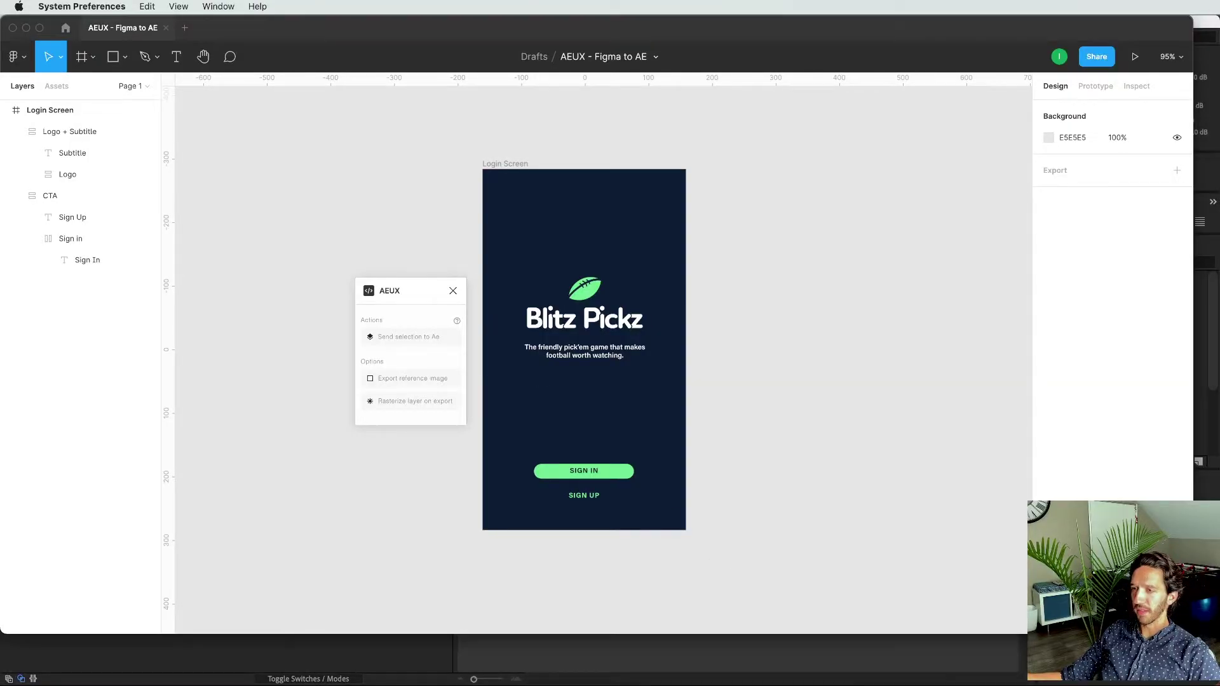
Step: Check Figma's AEUX entry (⌃⌥⇧A) in Keyboard App Shortcuts
left_click_drag(790, 288, 760, 242)
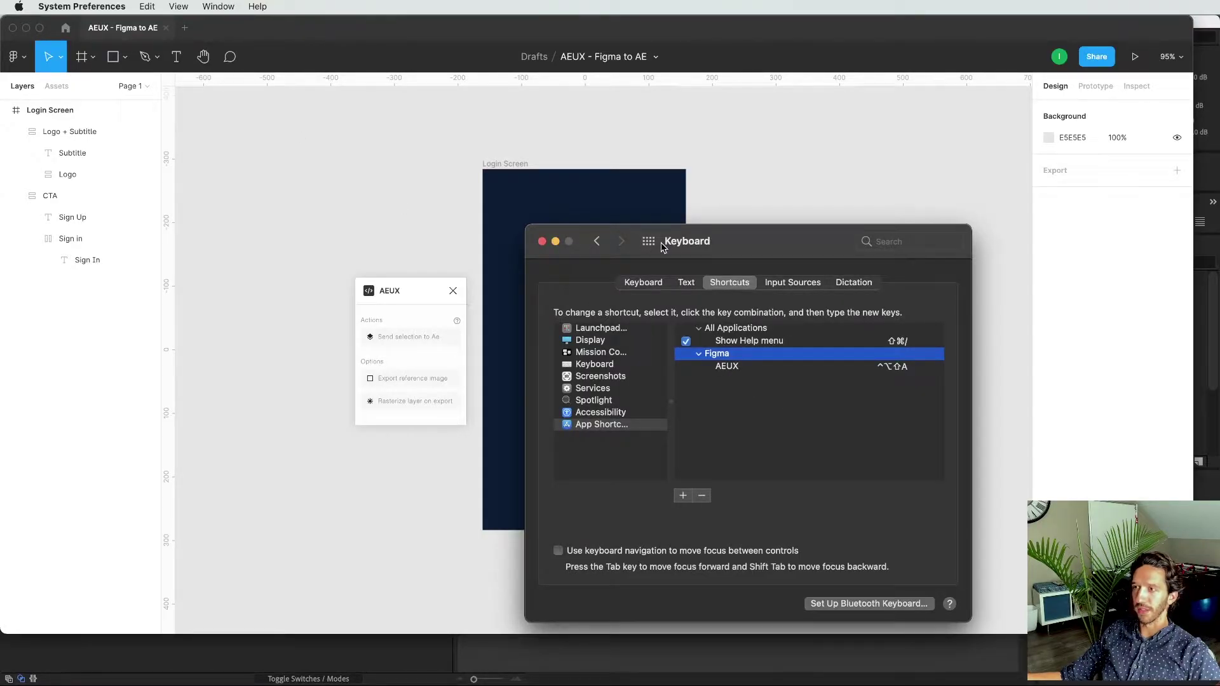
left_click(725, 365)
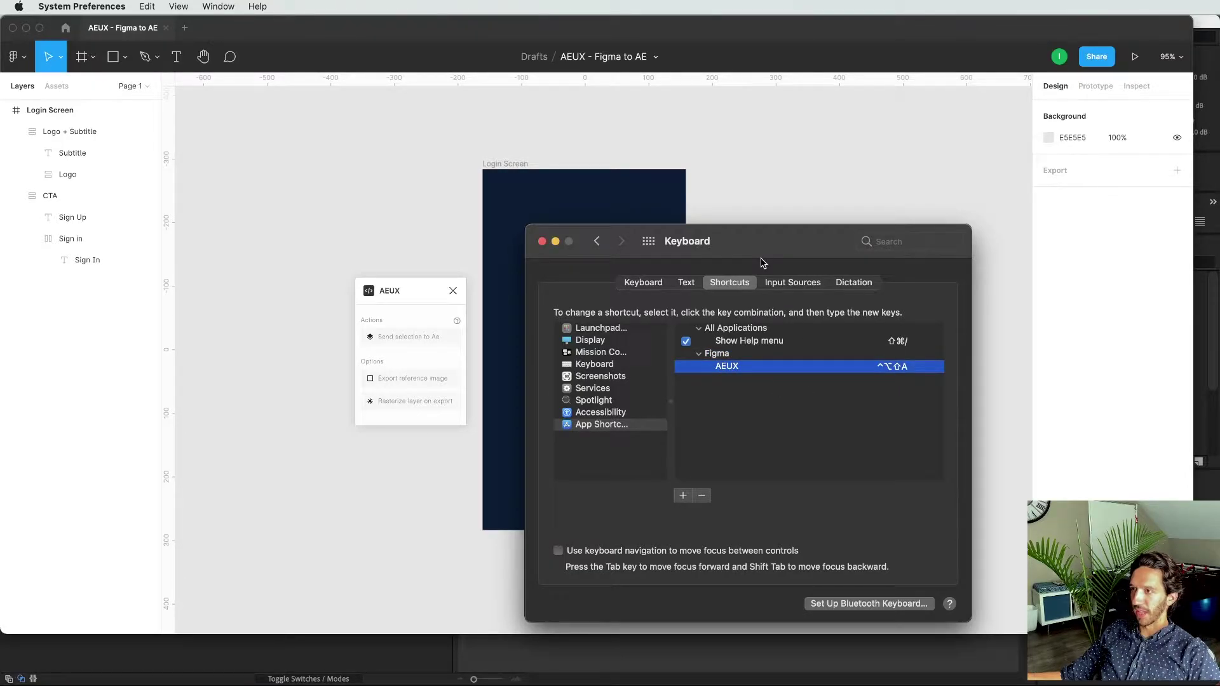
Step: Move the Keyboard window aside and reopen the AEUX panel in Figma with Cmd+Option+P
left_click_drag(799, 255, 784, 685)
left_click(447, 274)
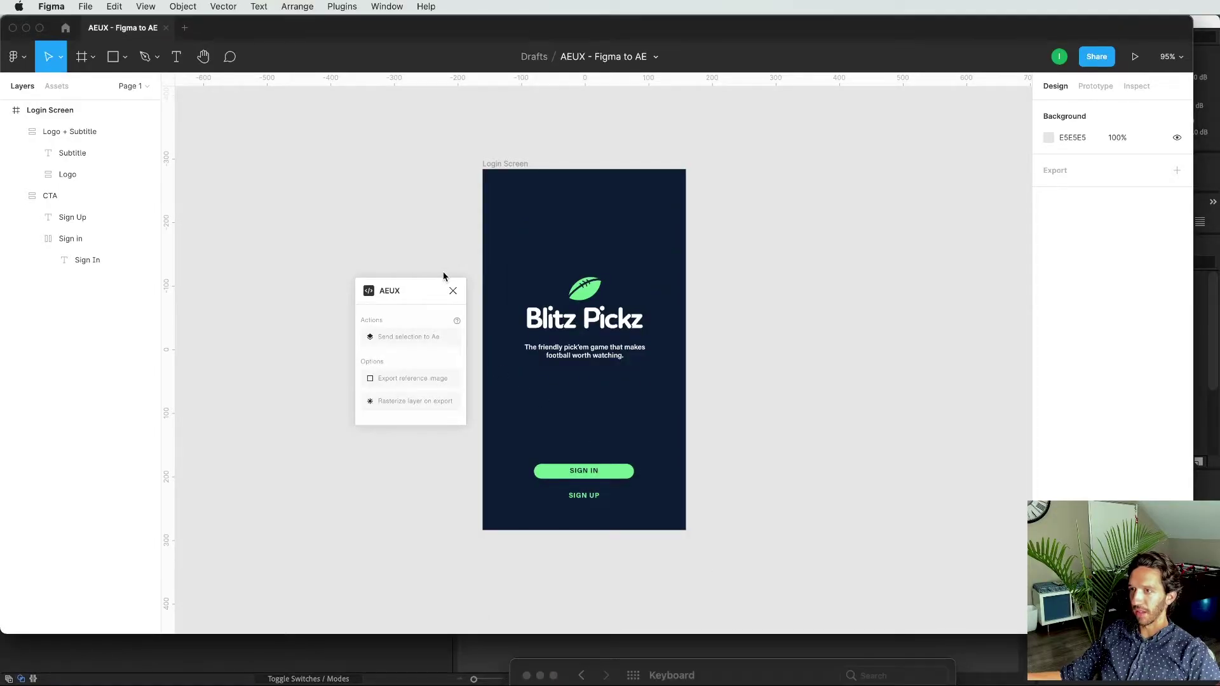
left_click(453, 290)
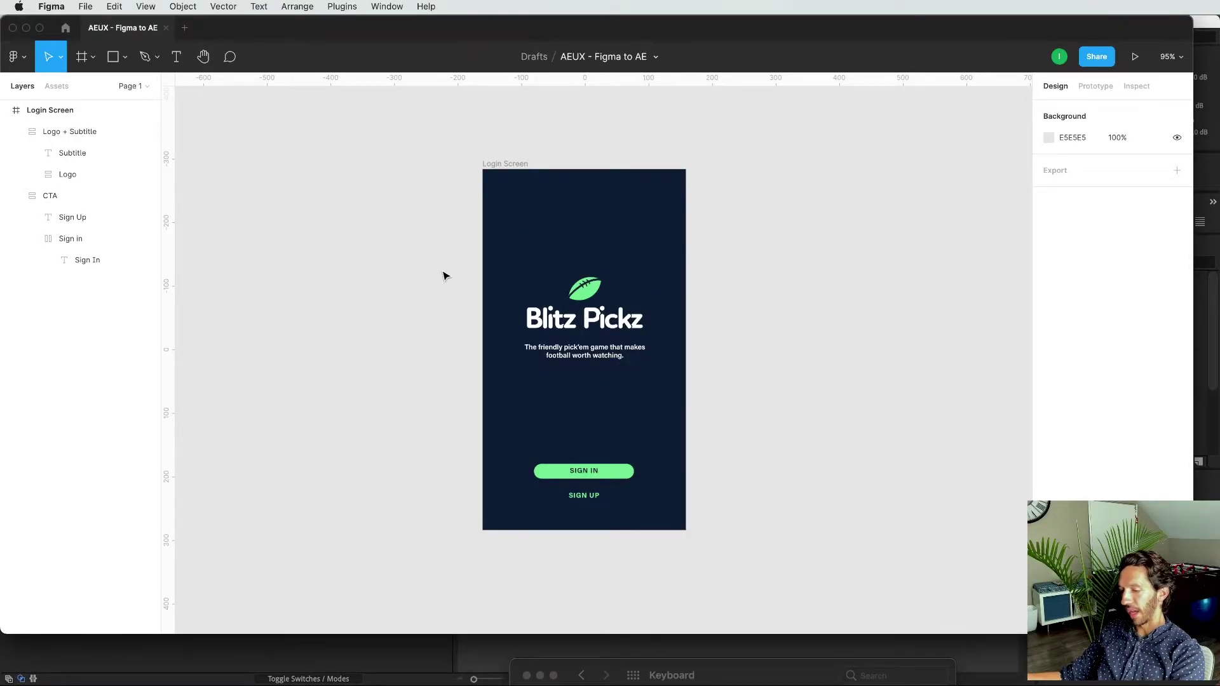
key("super+alt+p")
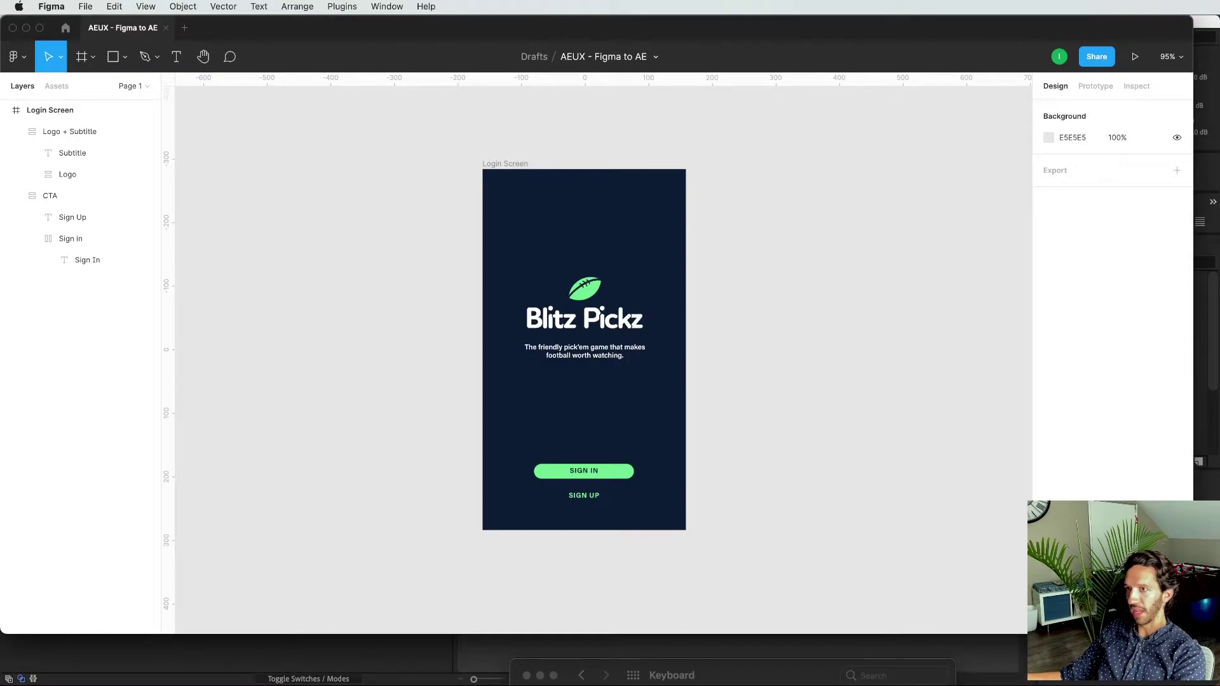
left_click_drag(410, 295, 399, 222)
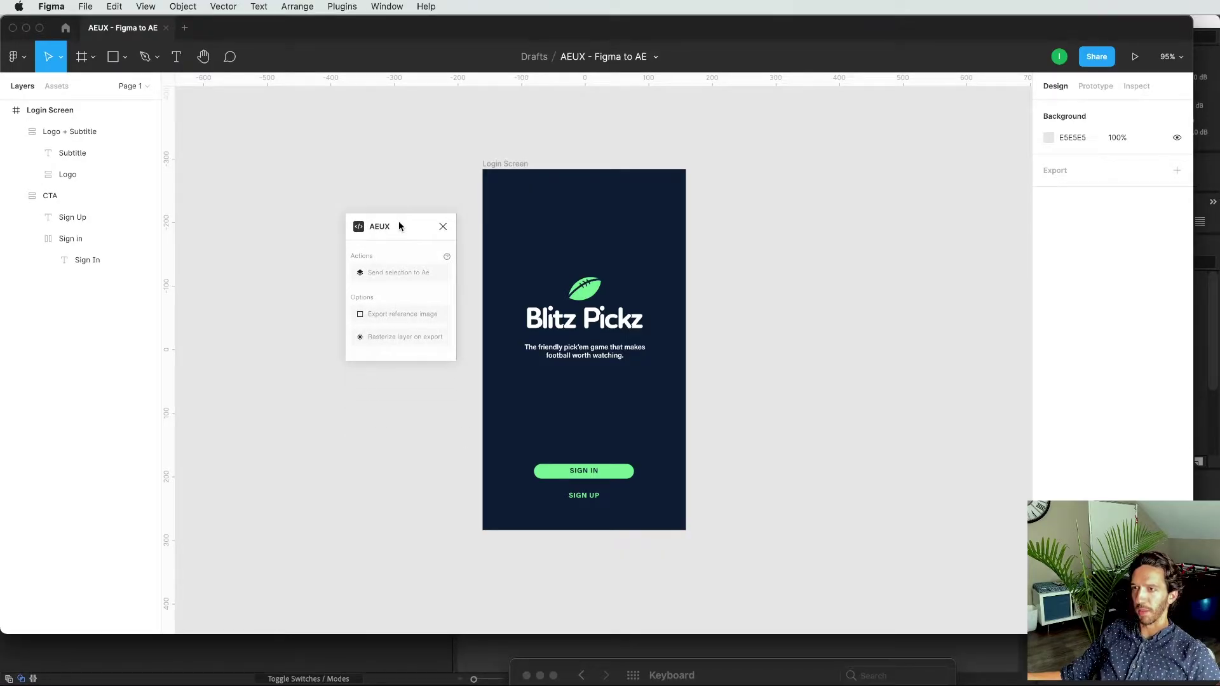
key("Escape")
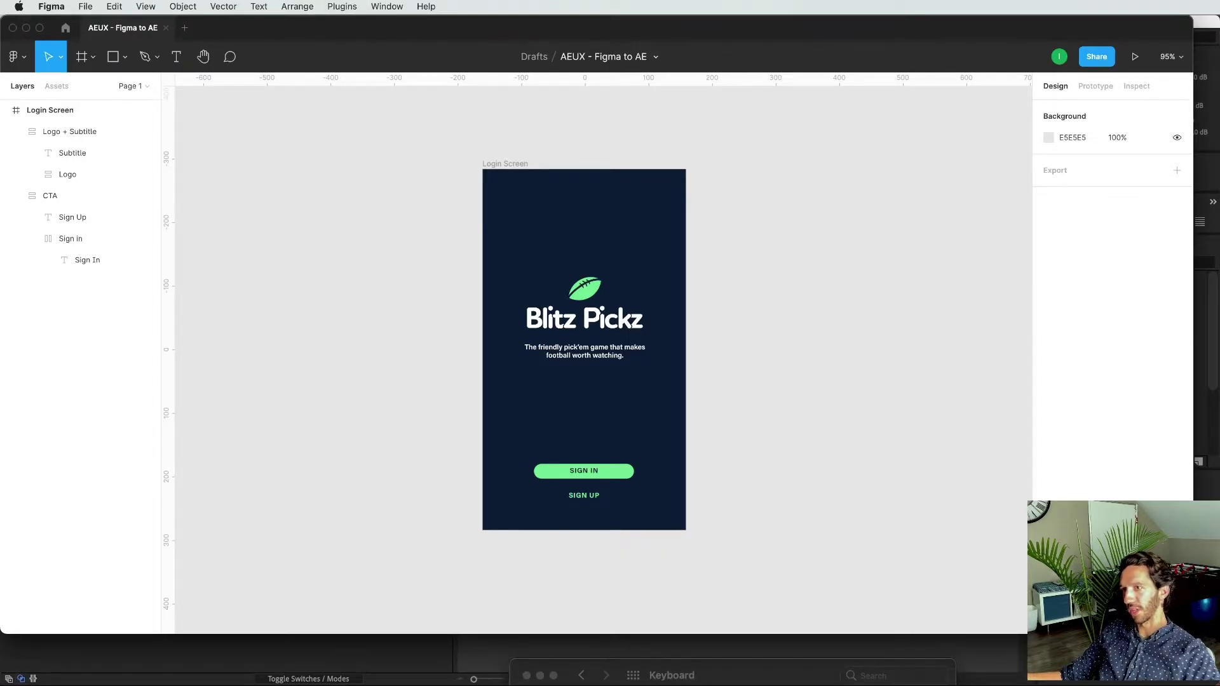
key("super+alt+p")
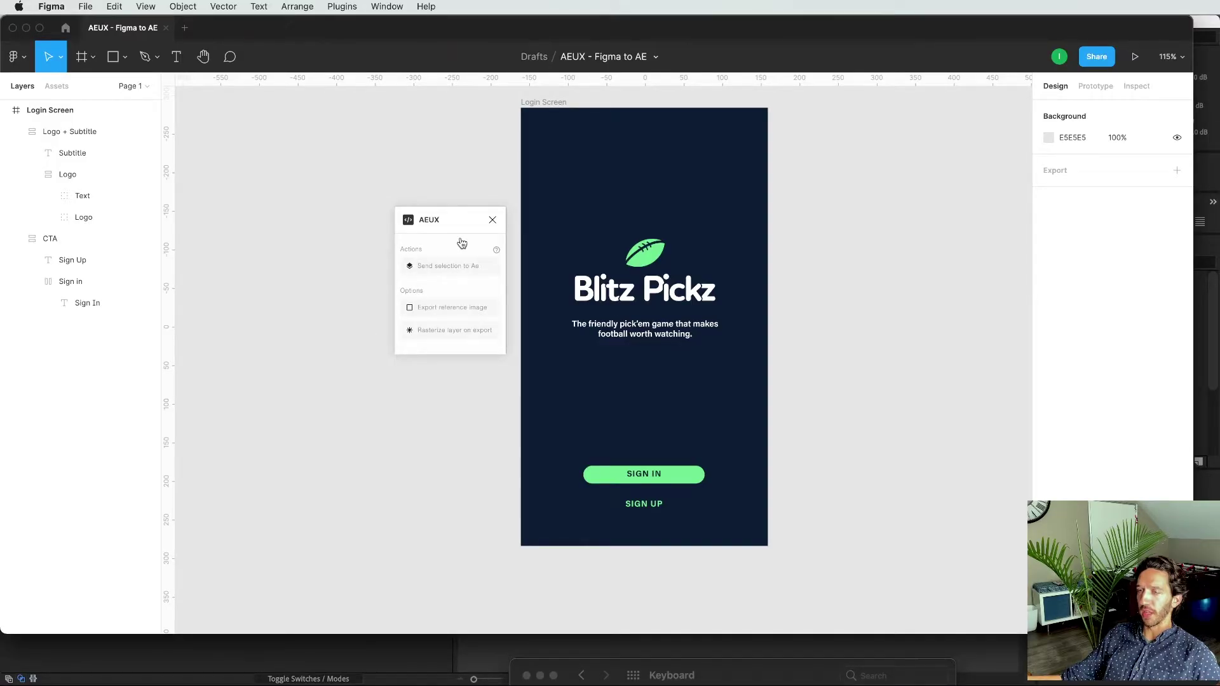
Step: Select the Login Screen frame and tick Export reference image in AEUX
left_click(532, 103)
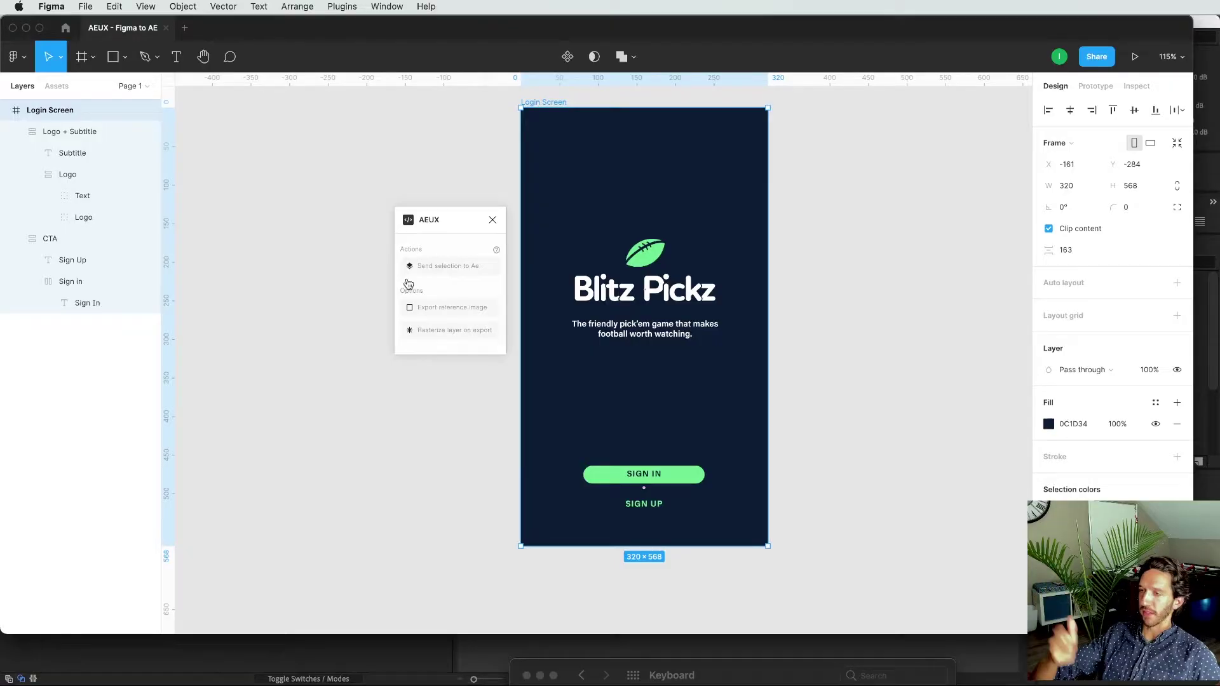
left_click(410, 307)
left_click(393, 368)
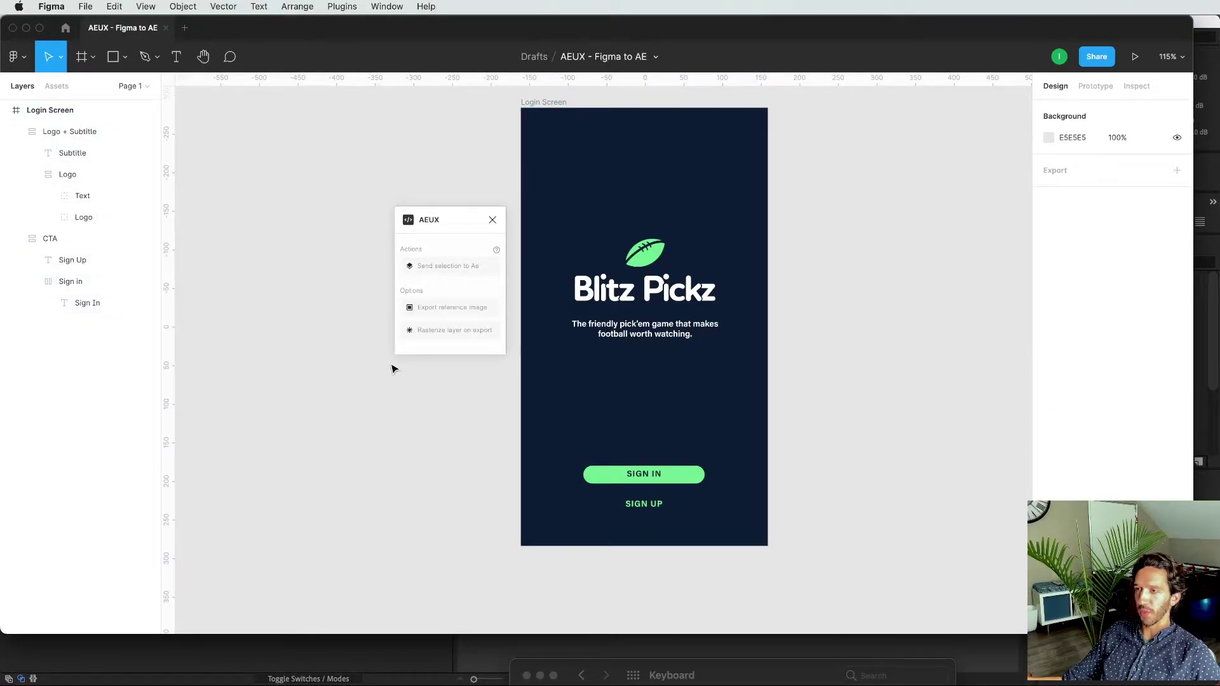
left_click(557, 96)
left_click_drag(509, 99, 784, 413)
scroll(779, 381, "up", 3)
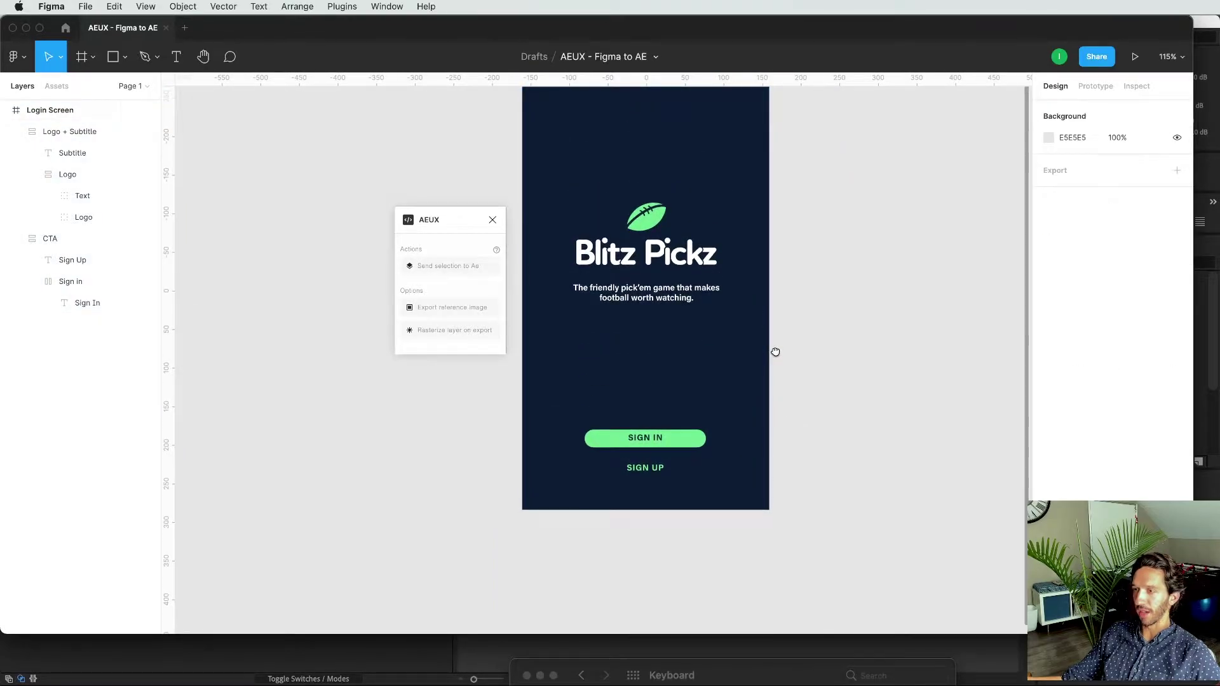
left_click_drag(819, 374, 832, 419)
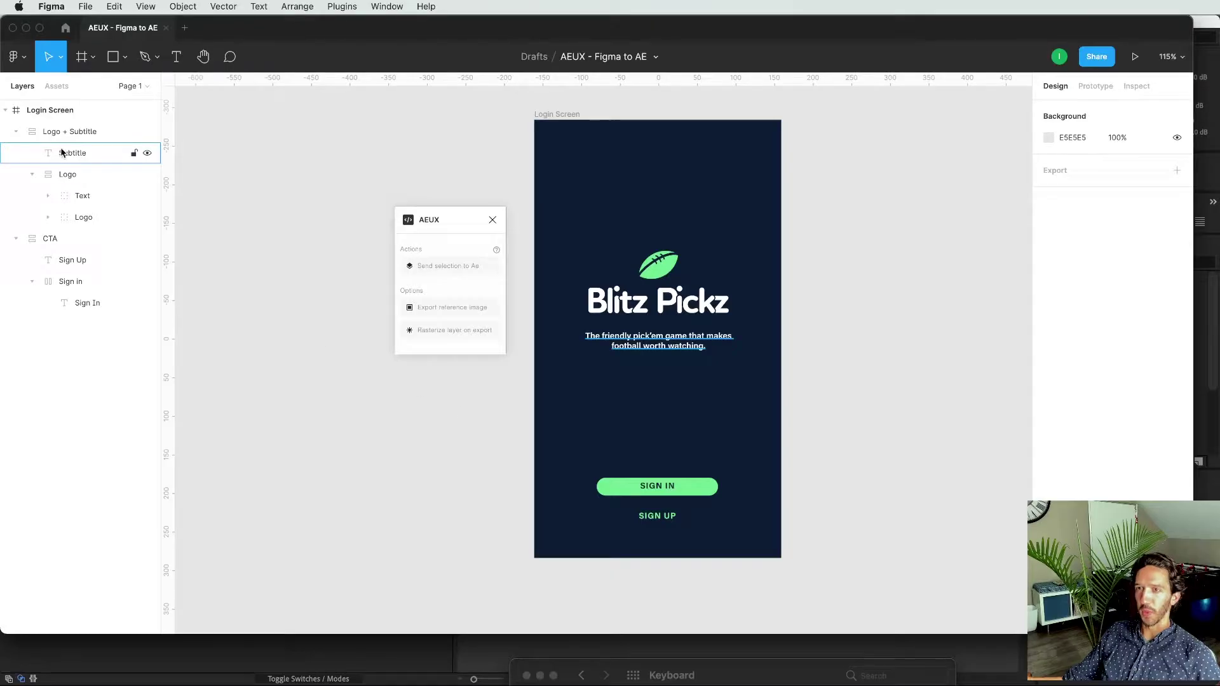
Step: Expand the Logo frame's Text and Logo groups and inspect the football and Blitz Pickz groups
left_click(76, 184)
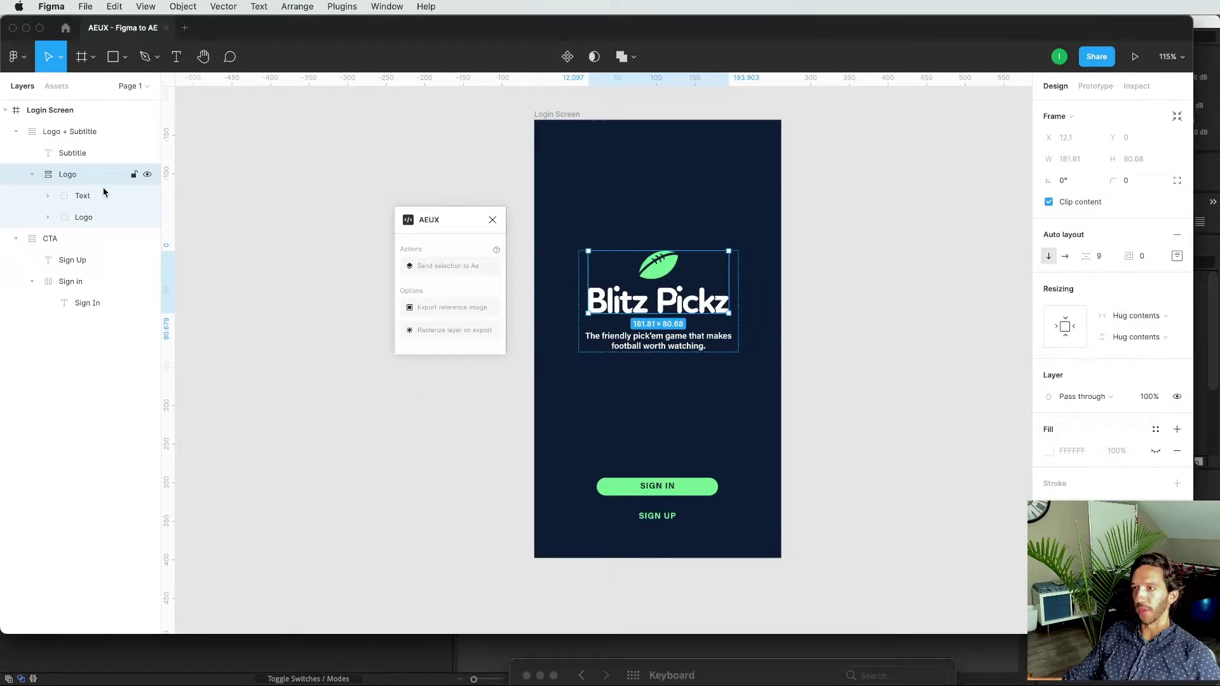
scroll(620, 280, "up", 2)
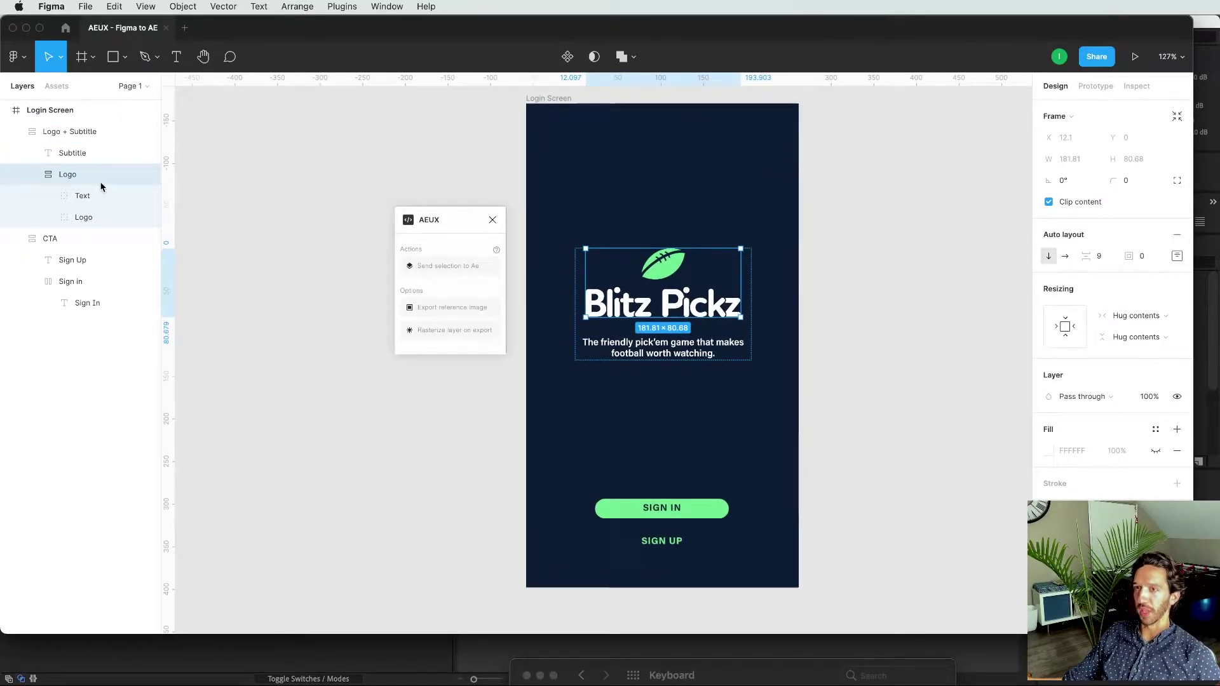
left_click(48, 196)
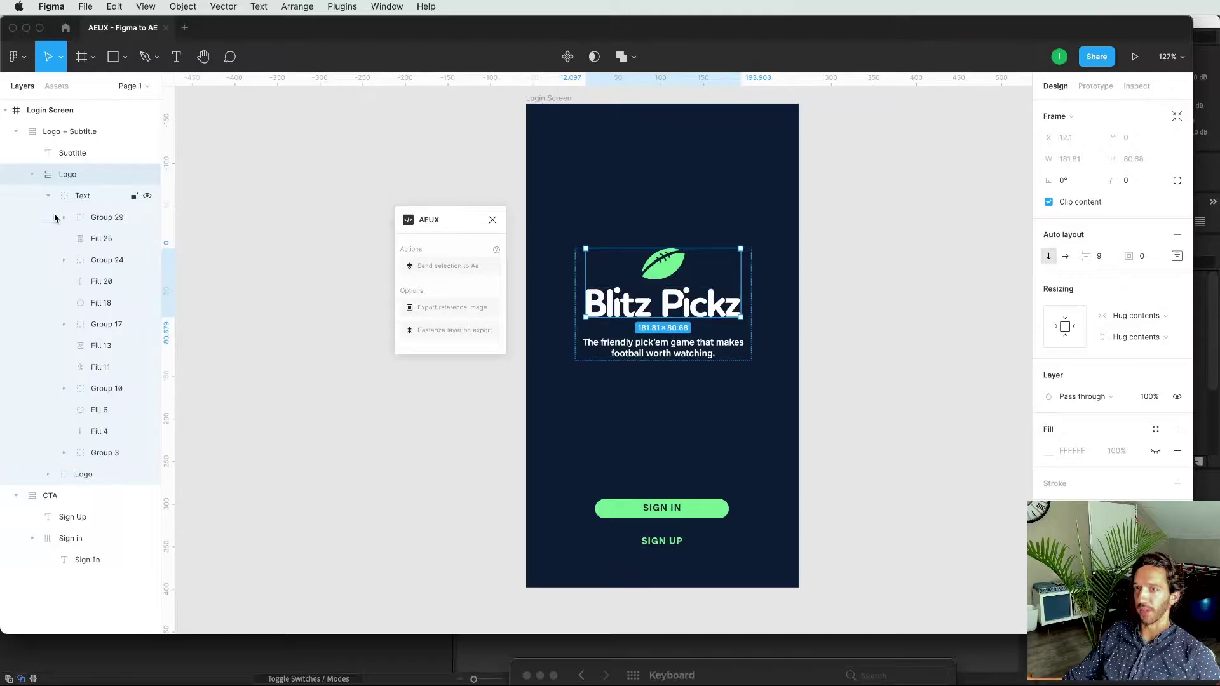
left_click(48, 474)
scroll(609, 212, "up", 3)
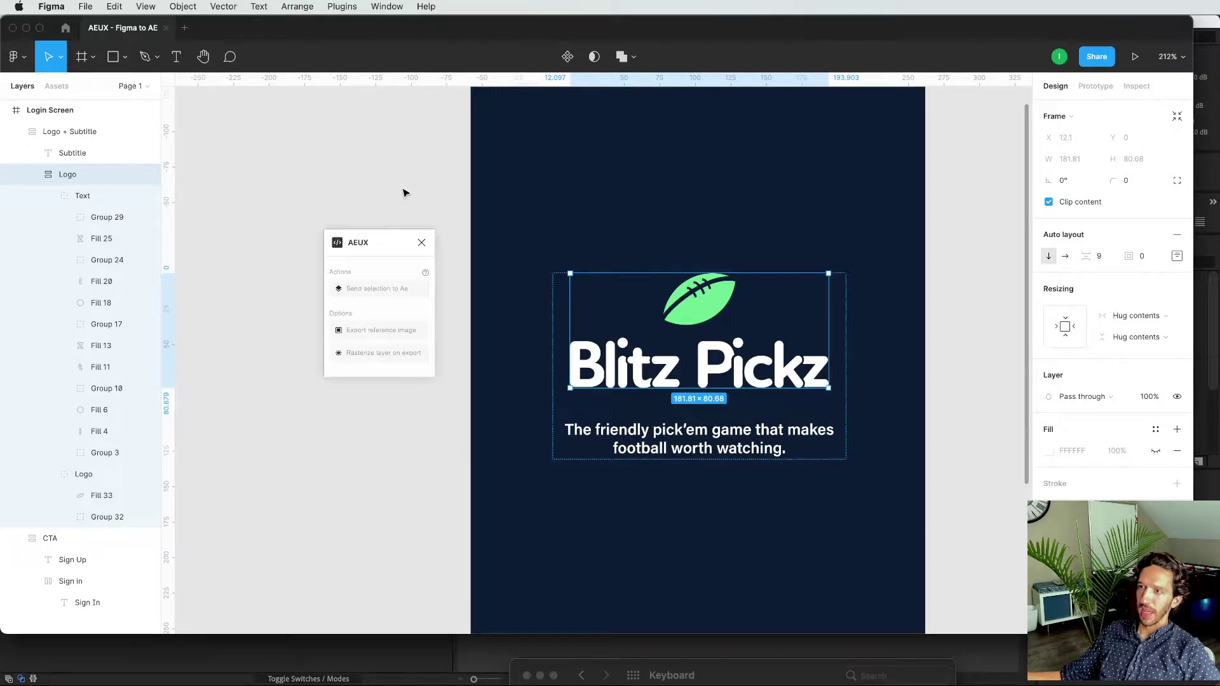
left_click(667, 305)
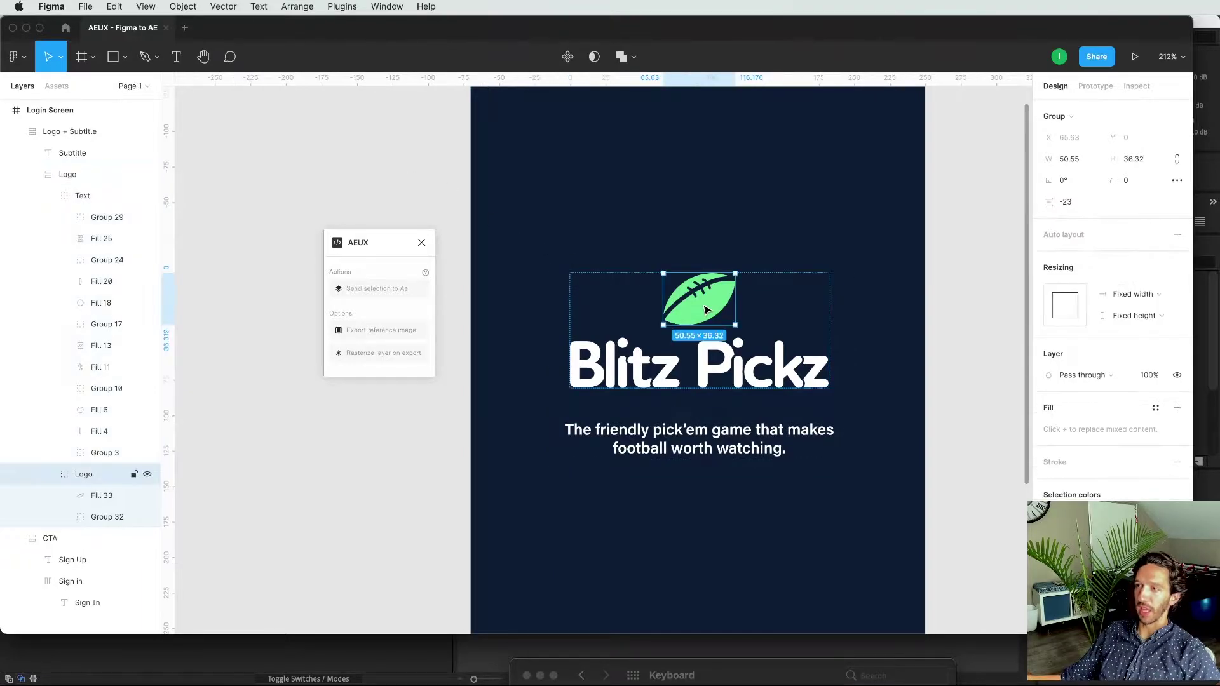
left_click(676, 372)
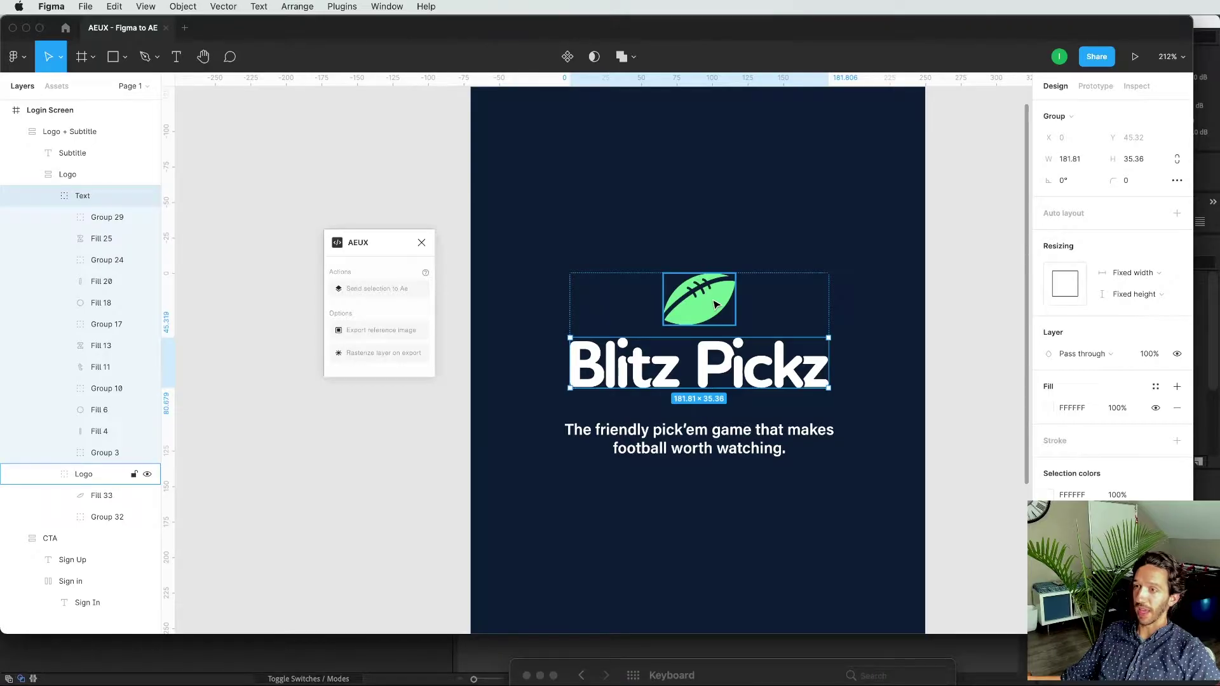
Step: Mark the Logo frame with Rasterize layer on export so it becomes * Logo
left_click(81, 176)
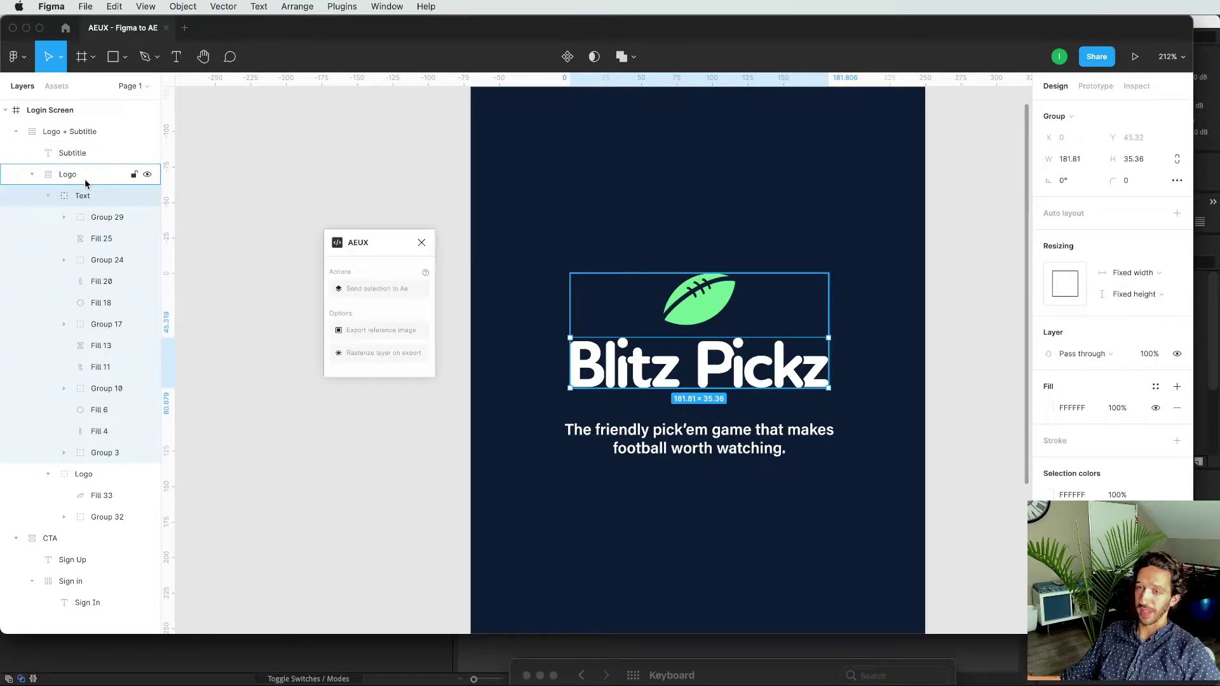
left_click(360, 354)
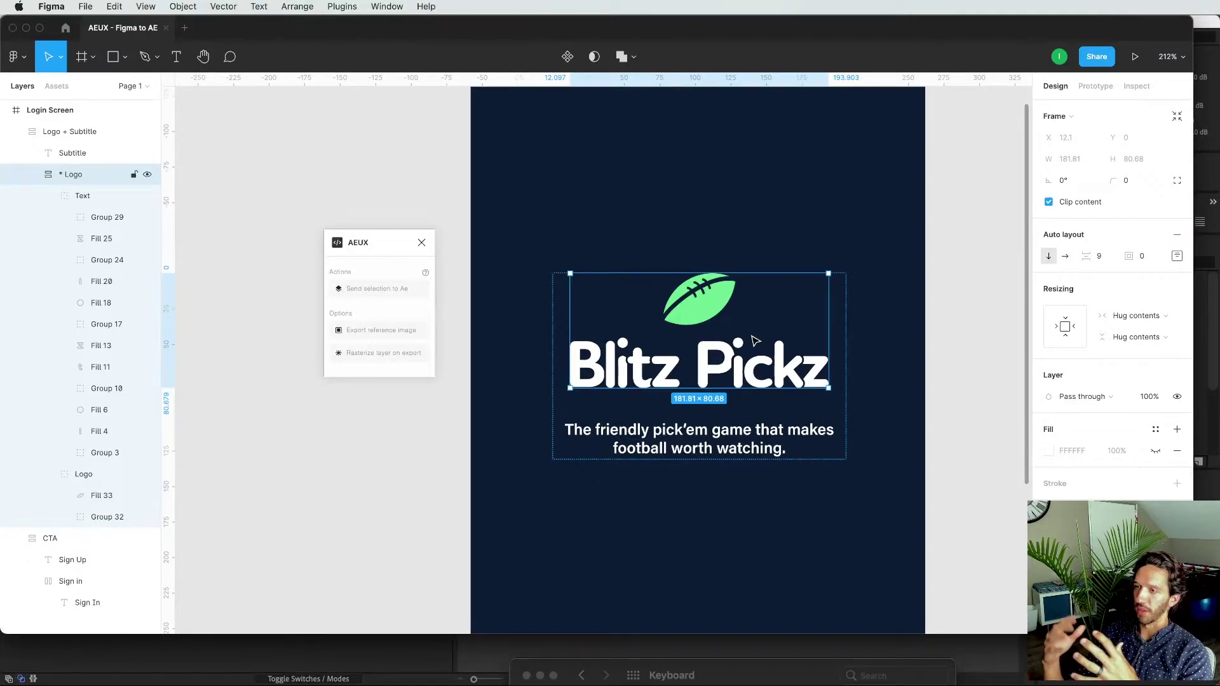
key("shift+1")
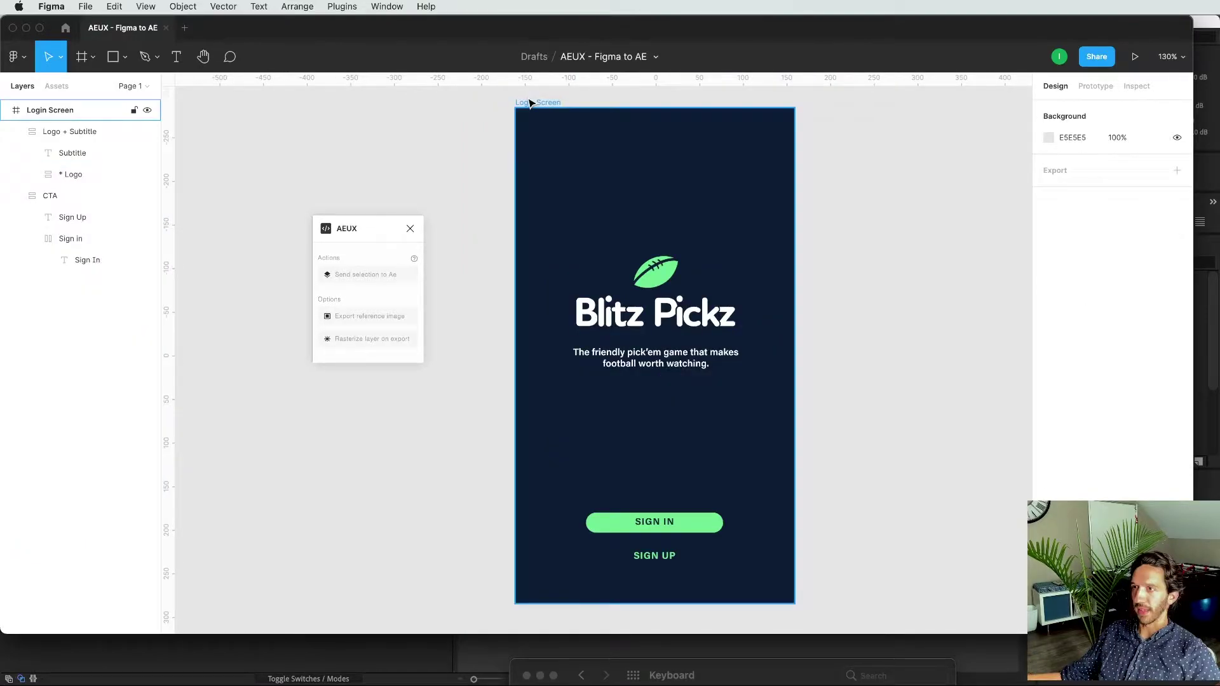
Step: Check the * Logo layer and the 320 × 568 Login Screen frame by selecting each in turn
left_click(534, 103)
left_click(470, 182)
scroll(476, 115, "down", 5)
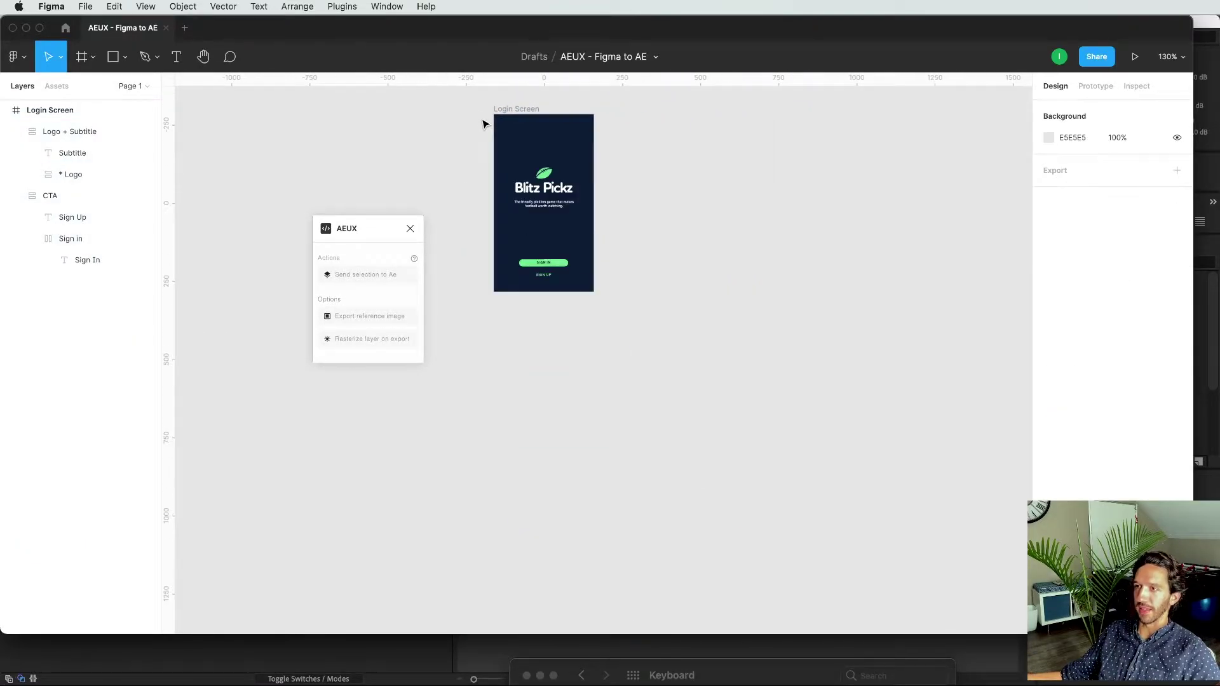
left_click_drag(431, 93, 651, 377)
left_click(483, 147)
scroll(483, 148, "up", 4)
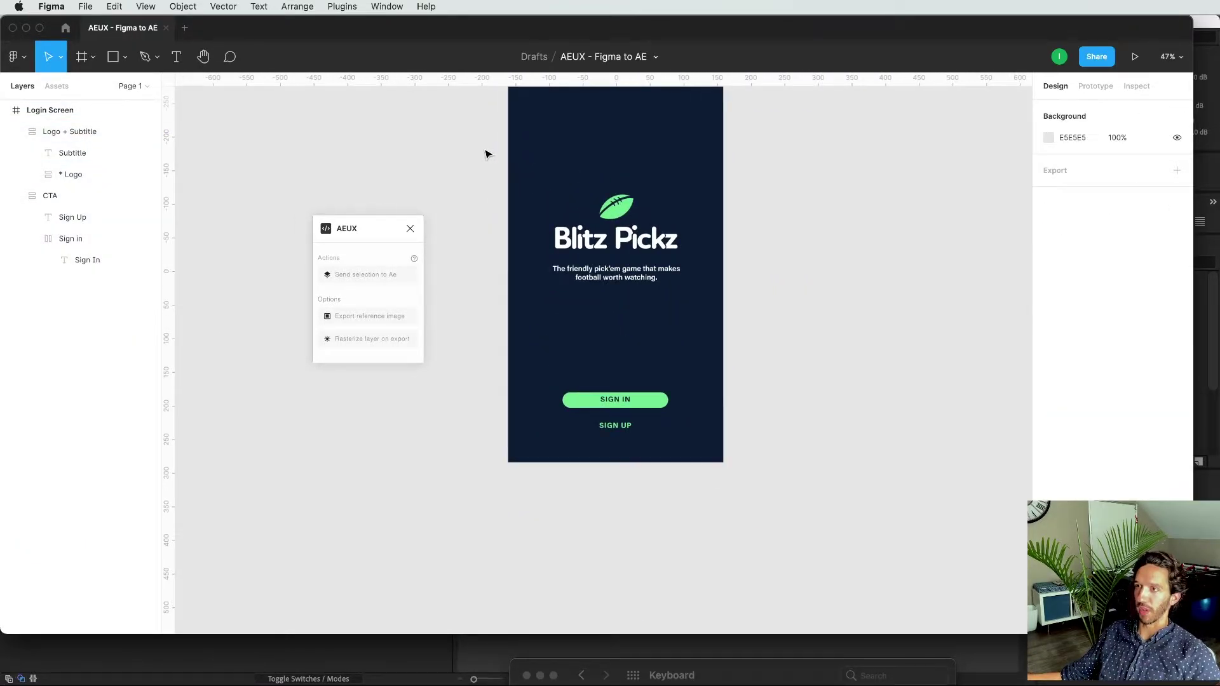
scroll(504, 259, "up", 2)
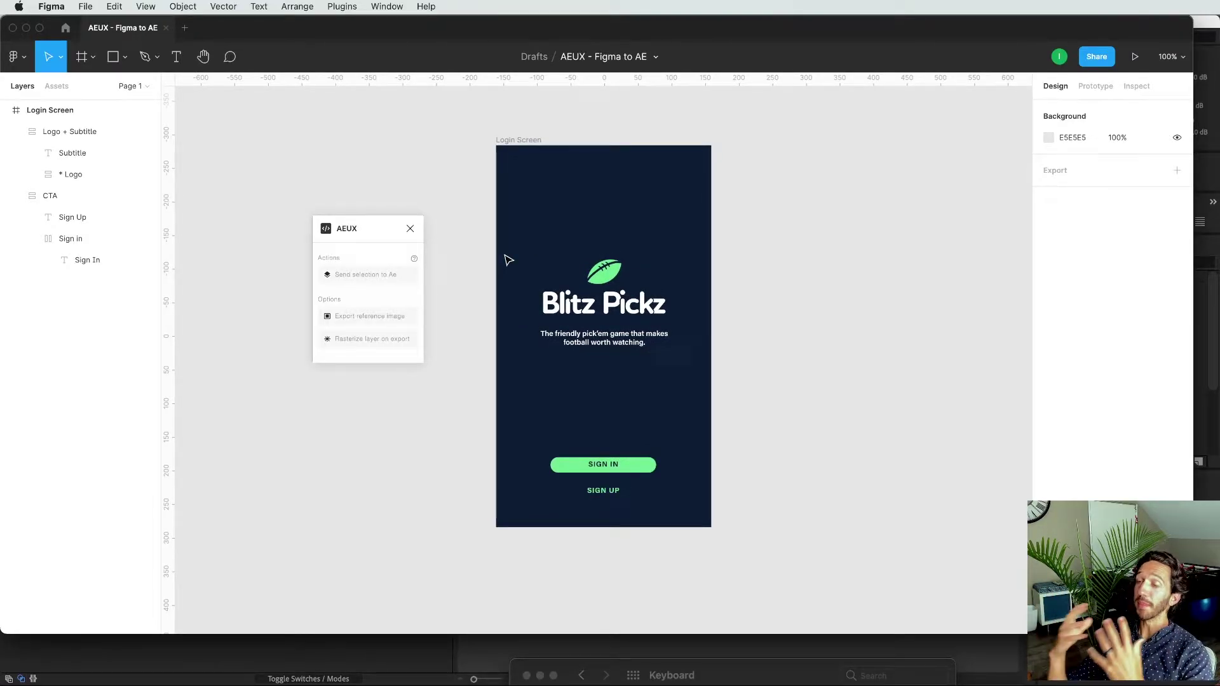
left_click(69, 174)
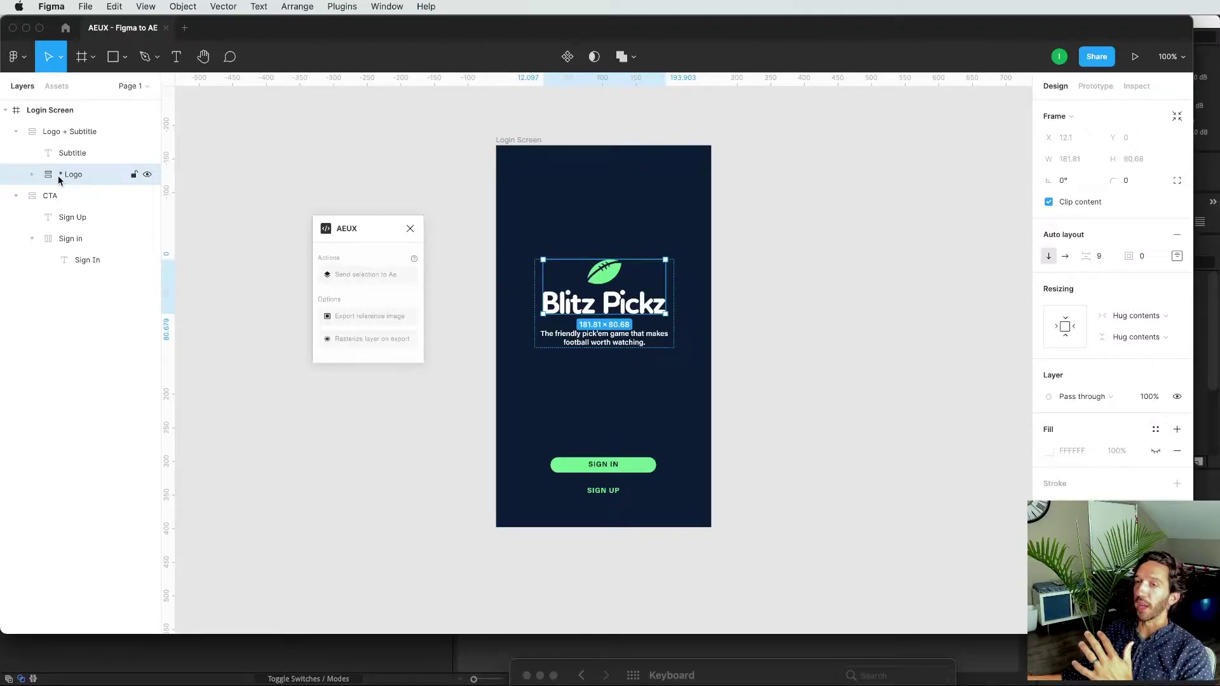
left_click(414, 200)
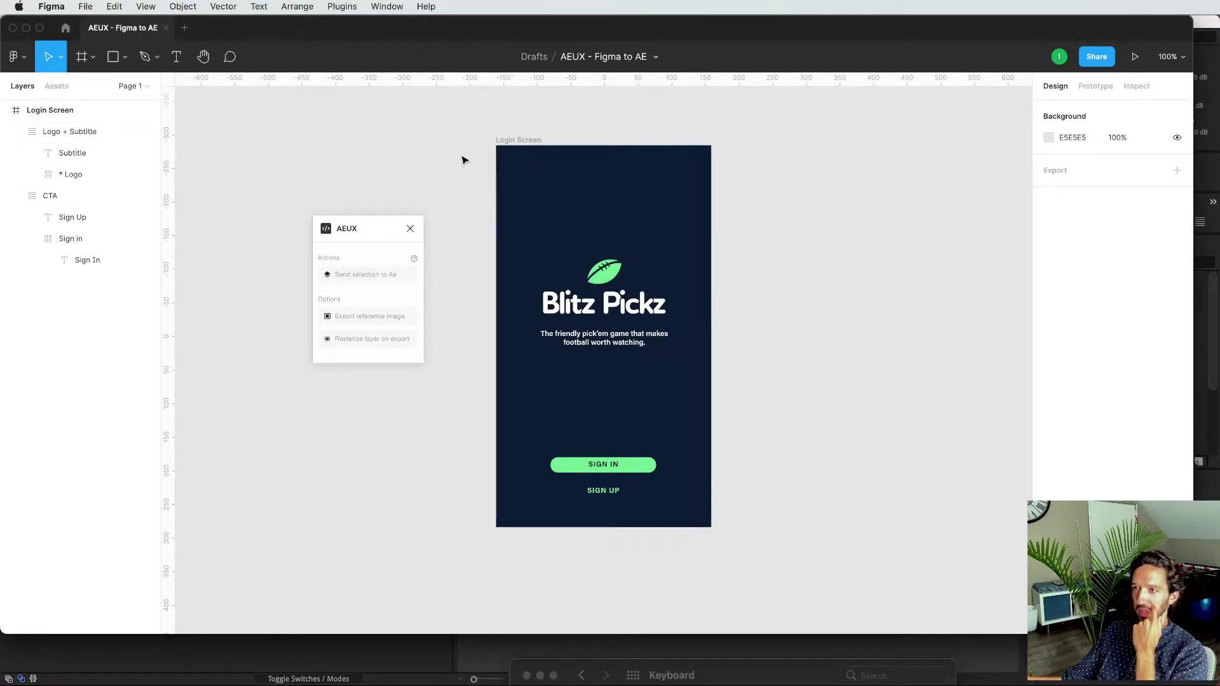
left_click(526, 140)
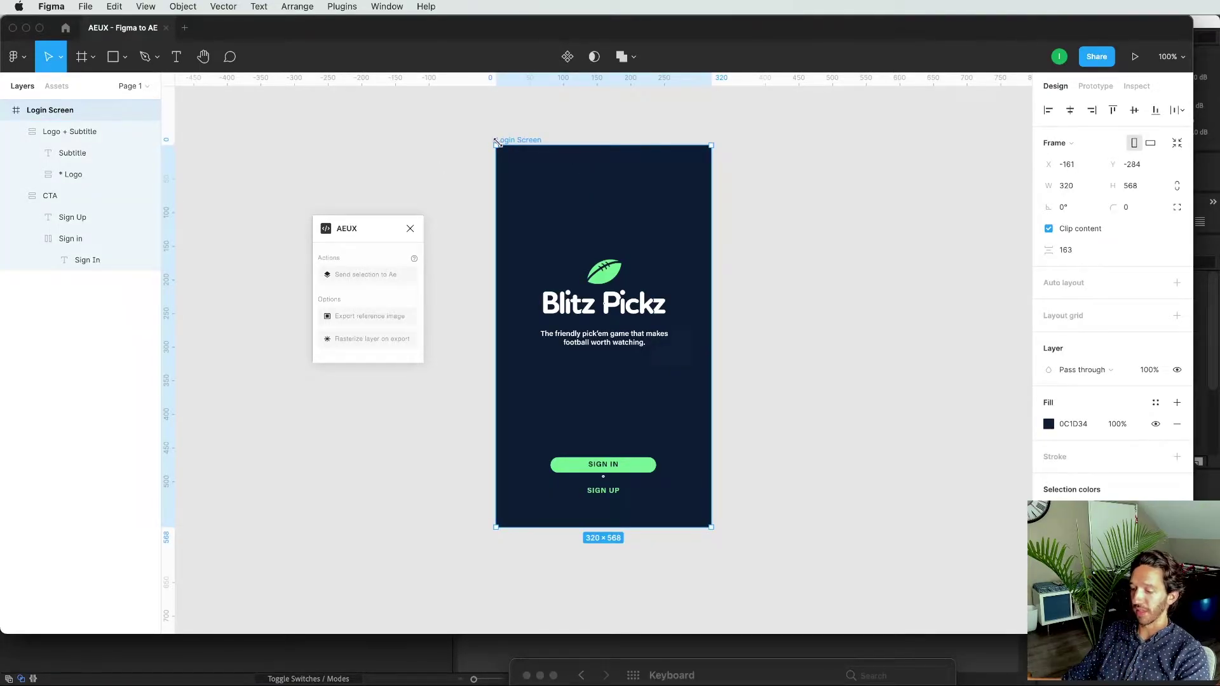
Step: Open a new Figma tab, close it again, and deselect the Login Screen frame
left_click(185, 28)
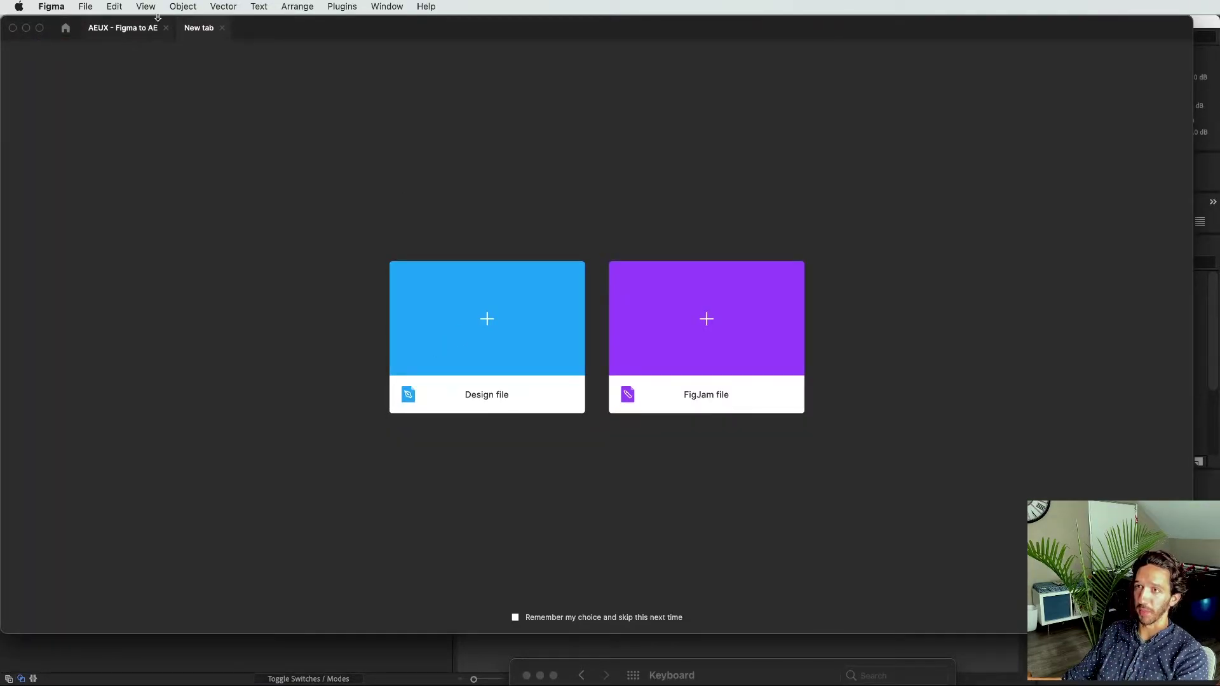
left_click(223, 28)
left_click(314, 159)
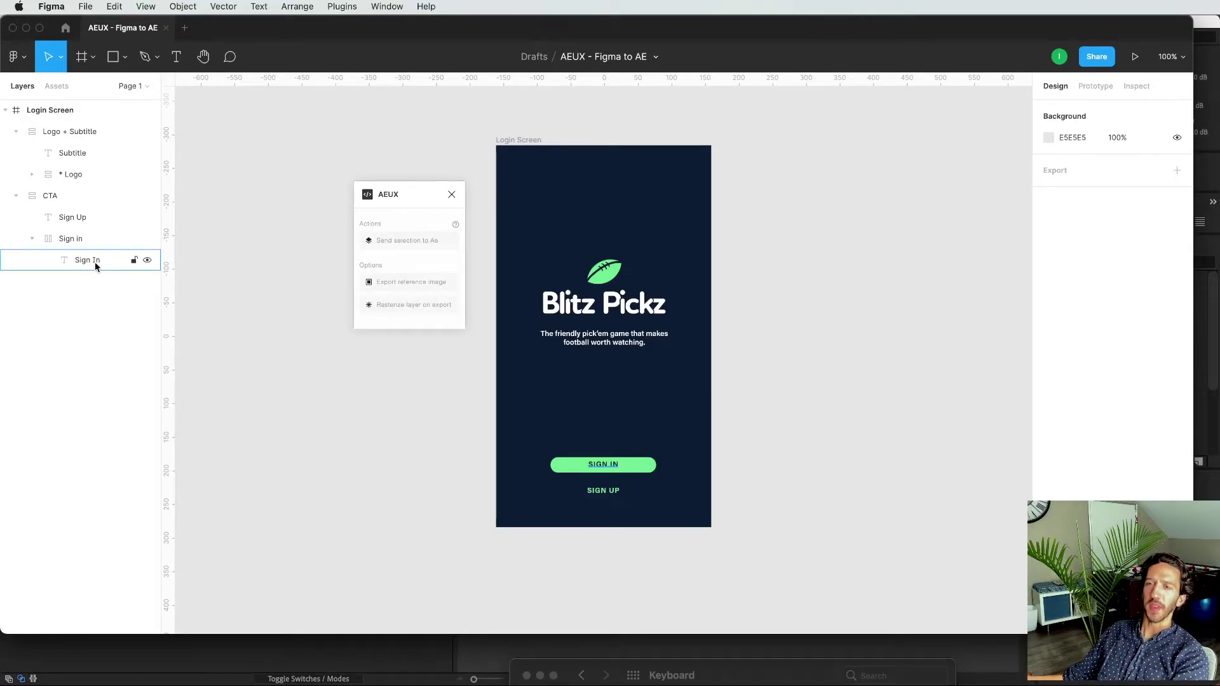
left_click(69, 174)
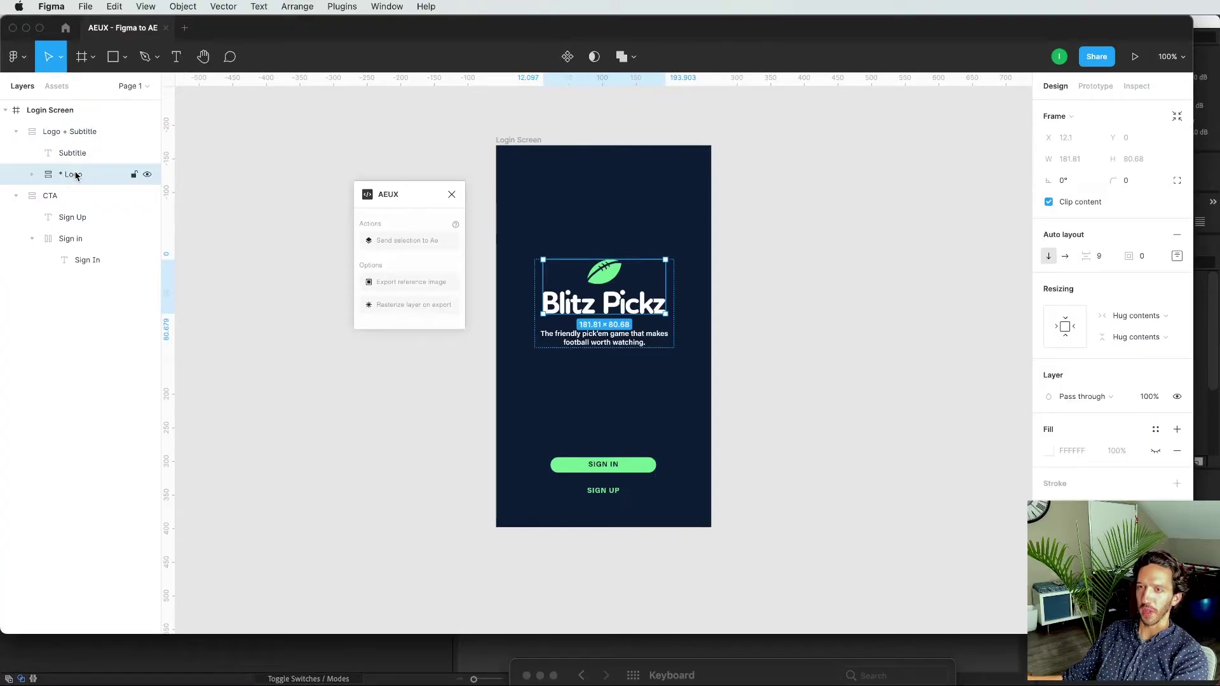
left_click(50, 195)
left_click(71, 238)
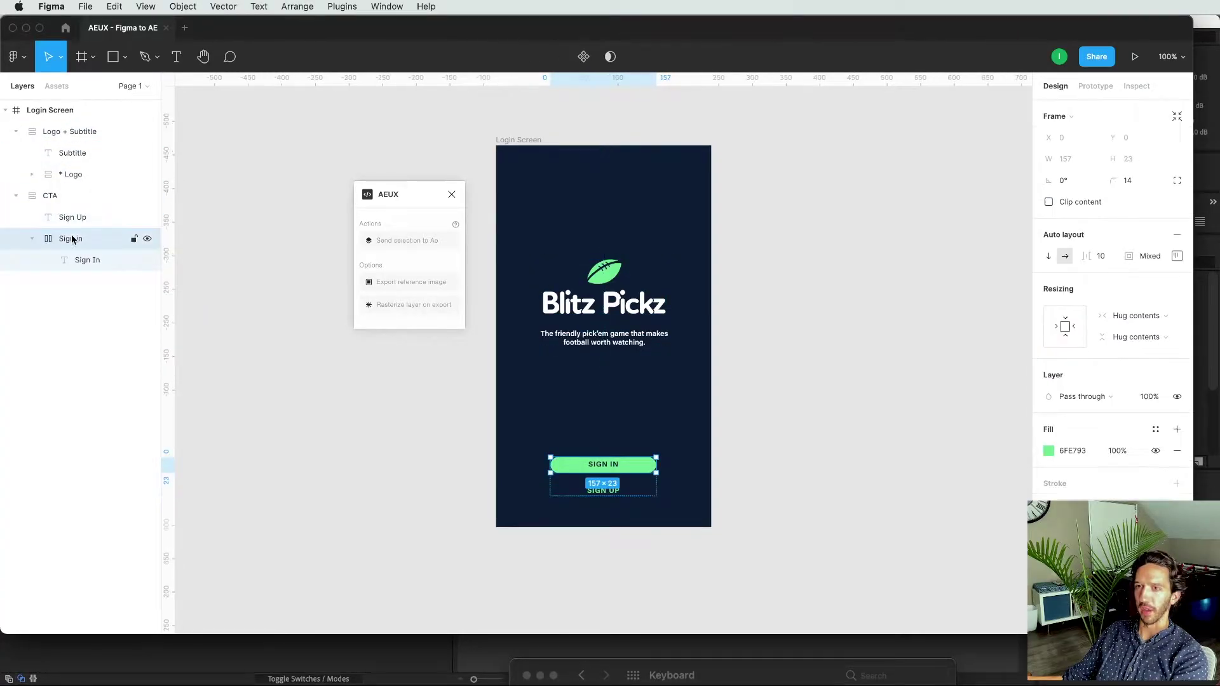
left_click(97, 325)
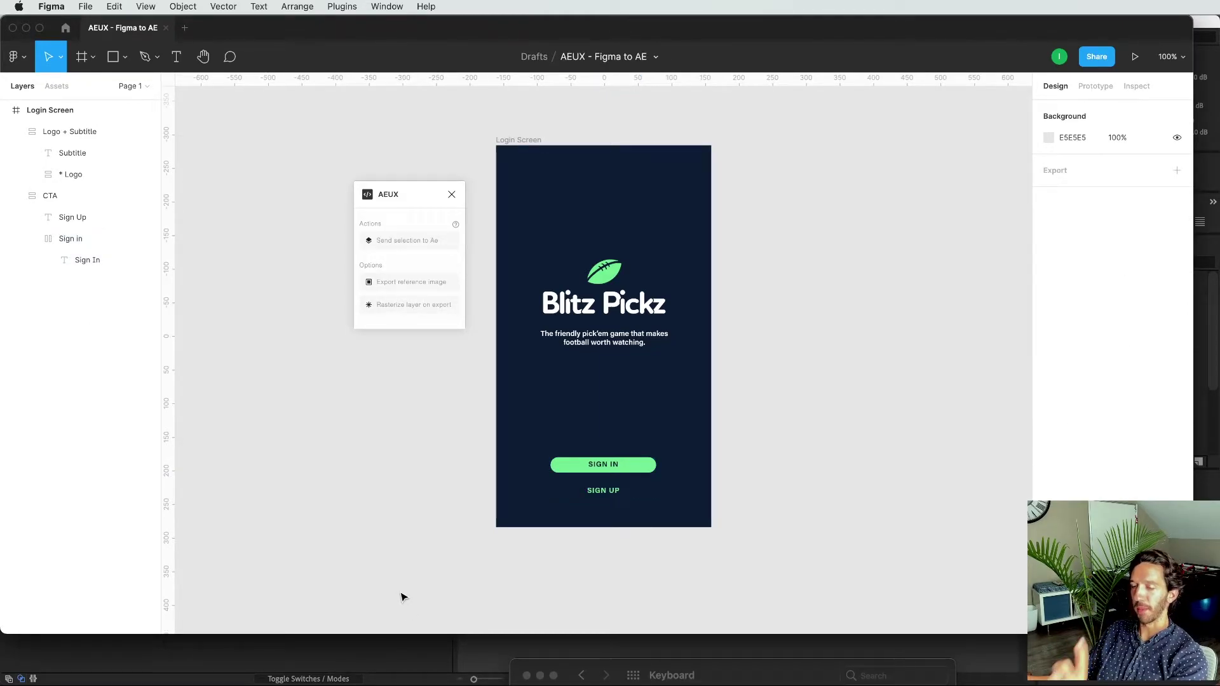
left_click(444, 649)
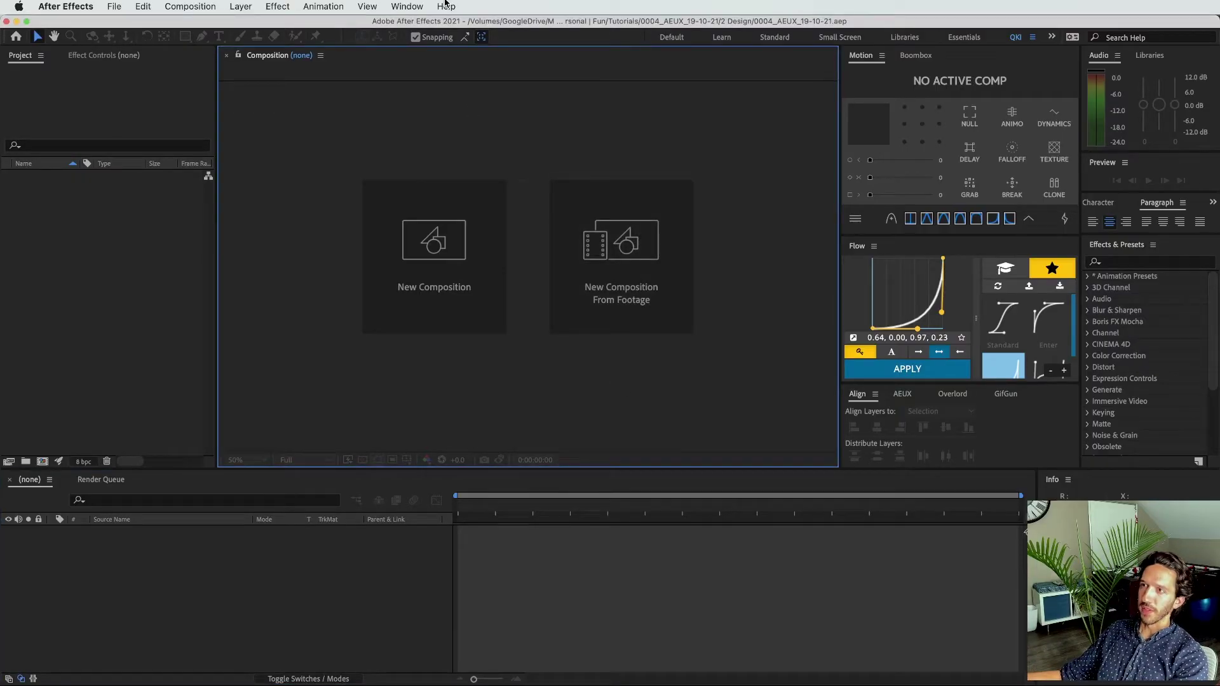
left_click(406, 7)
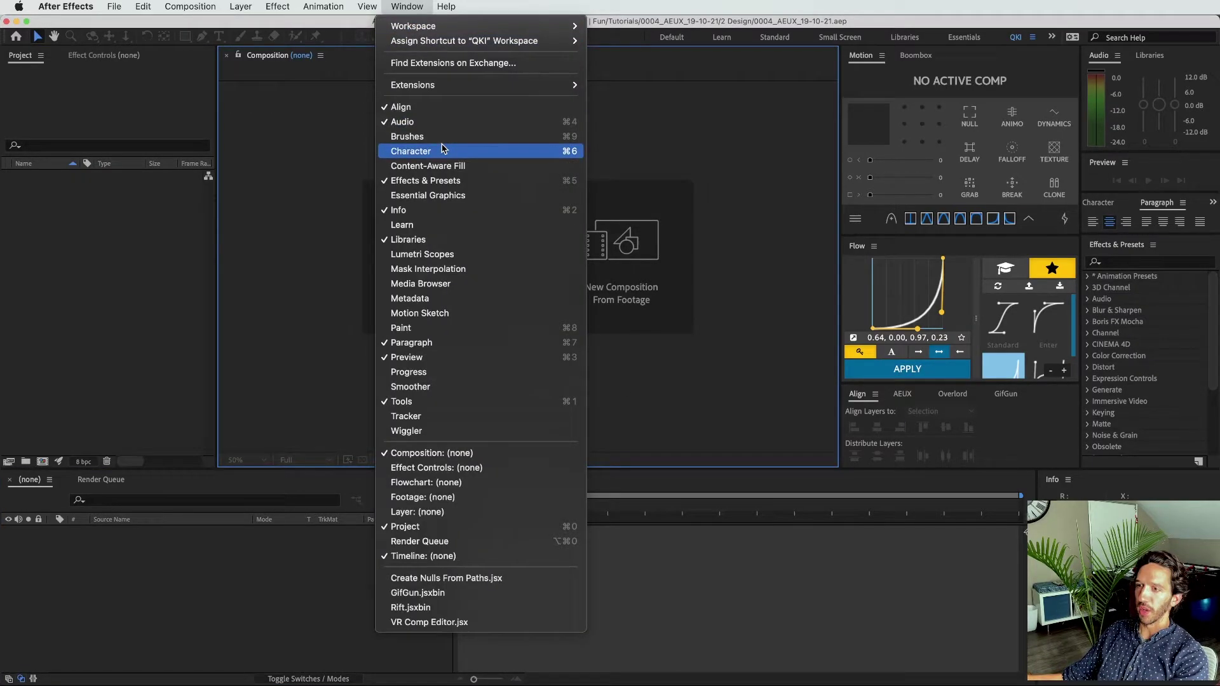
mouse_move(456, 83)
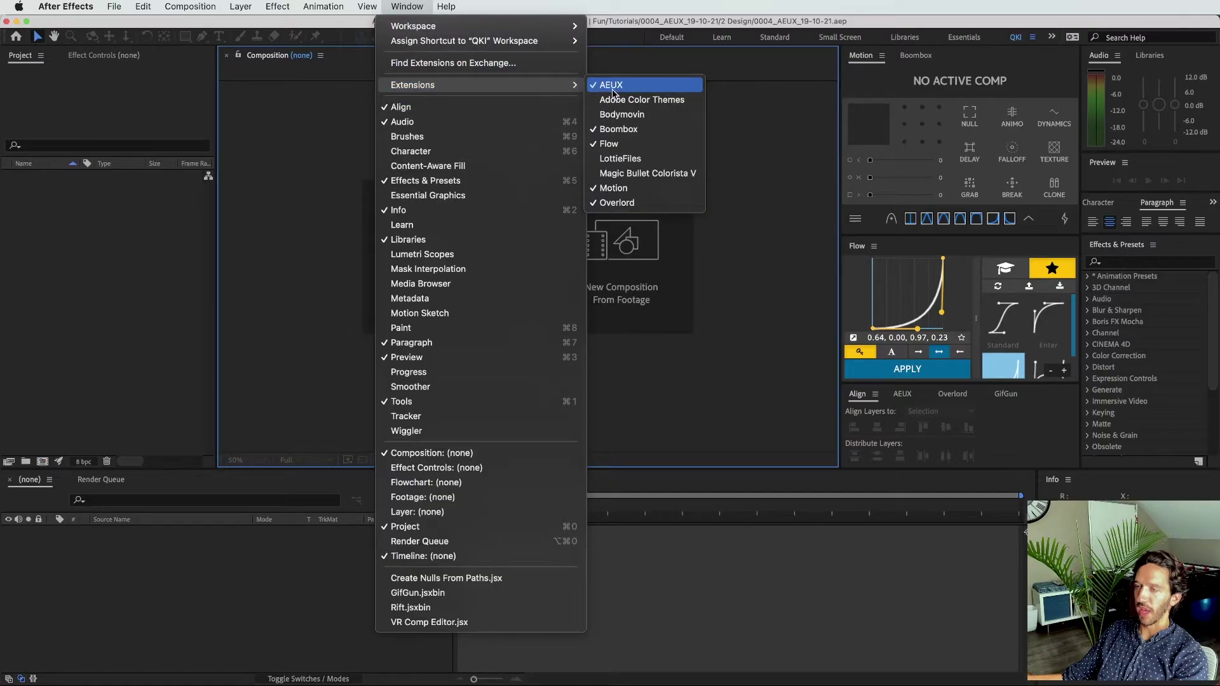
left_click(625, 87)
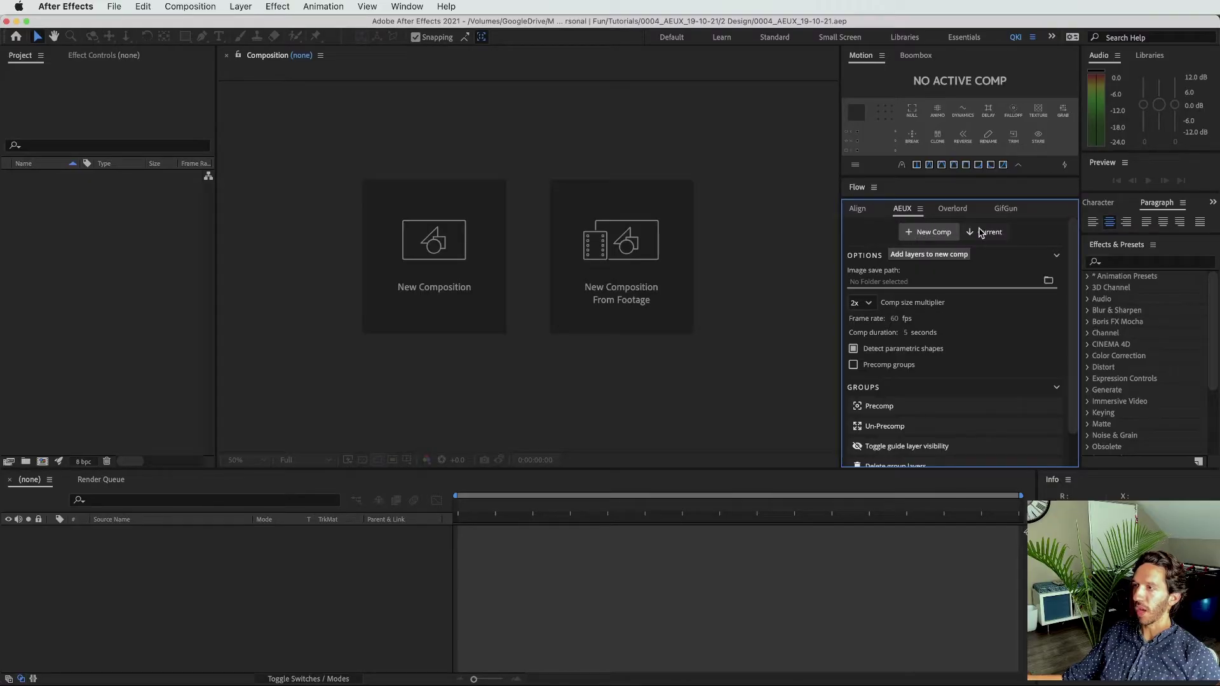
left_click(941, 235)
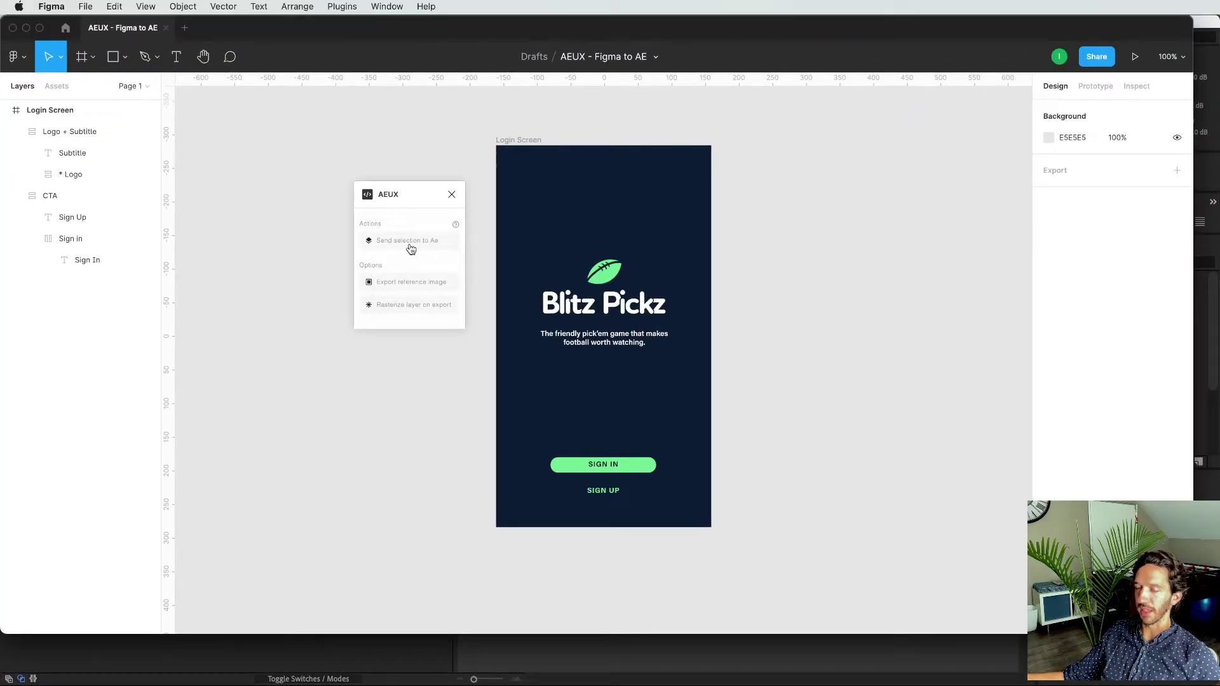
left_click(457, 671)
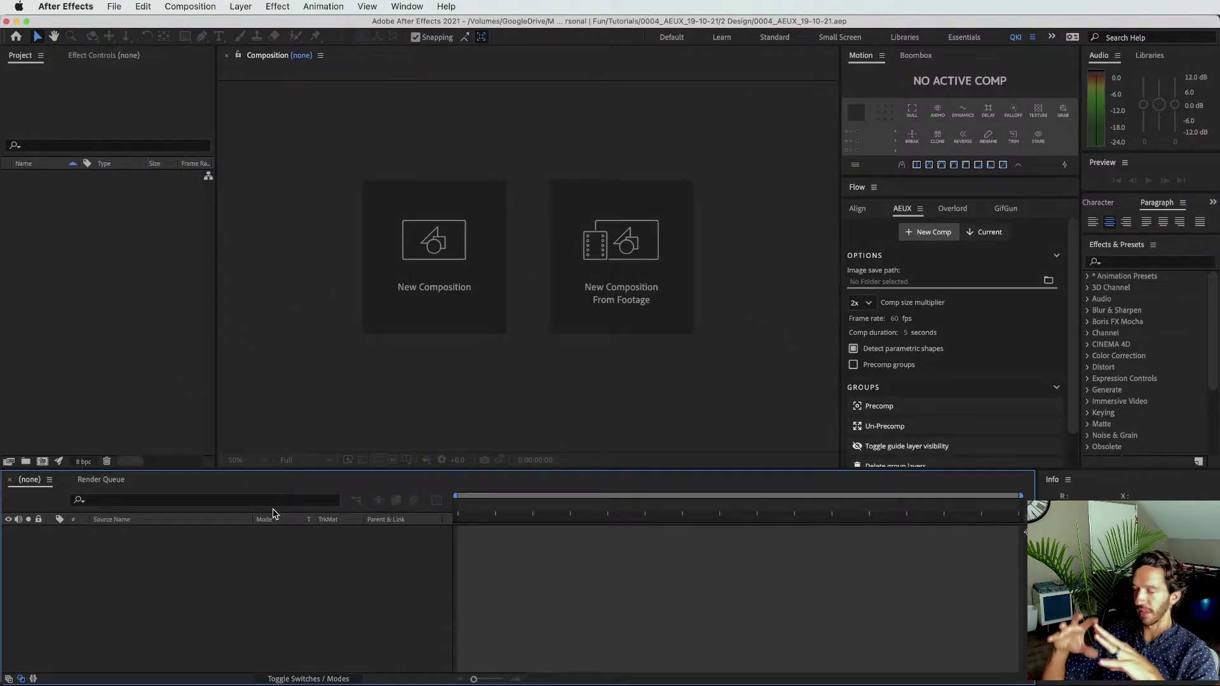
left_click(986, 234)
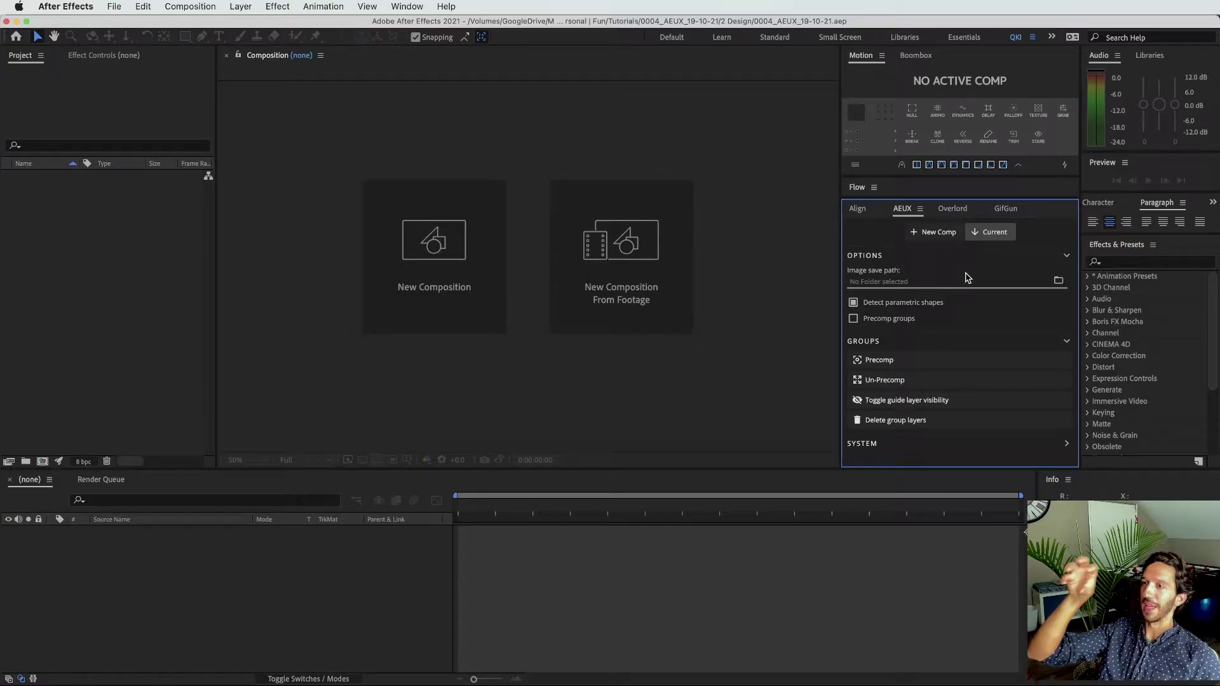
left_click(935, 238)
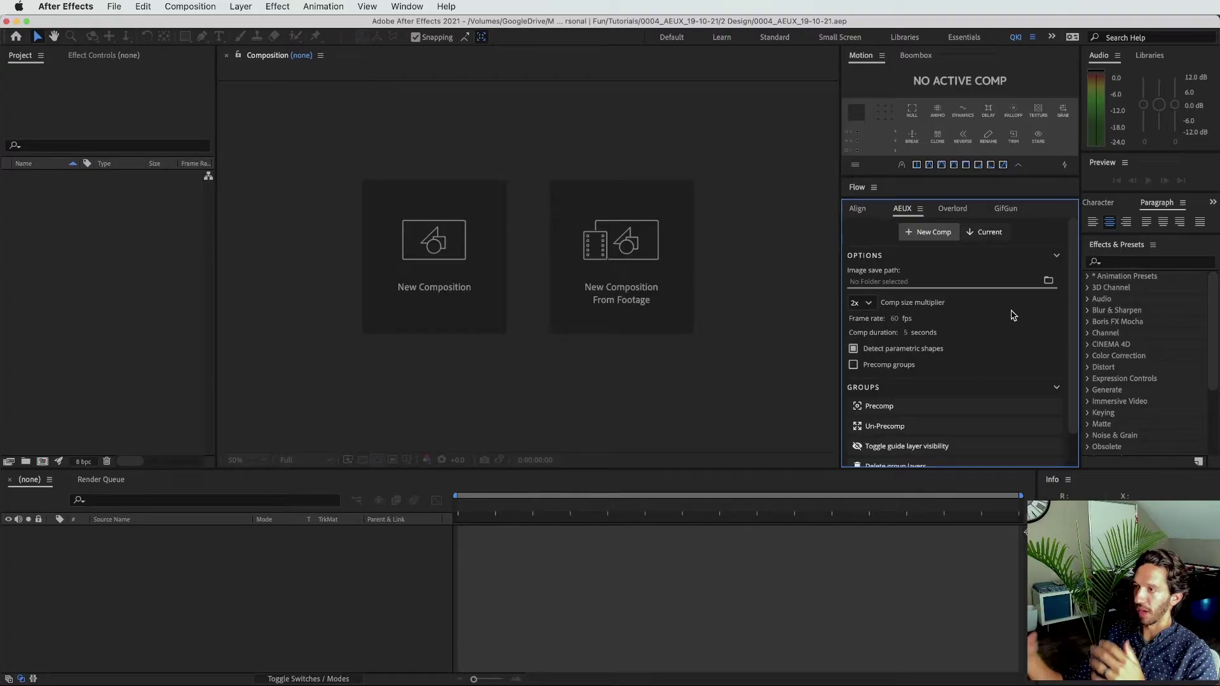
Step: Browse AEUX's image save path to Tutorials > 0004_AEUX_19-10-21 > 1 Assets
left_click(1048, 280)
left_click(634, 264)
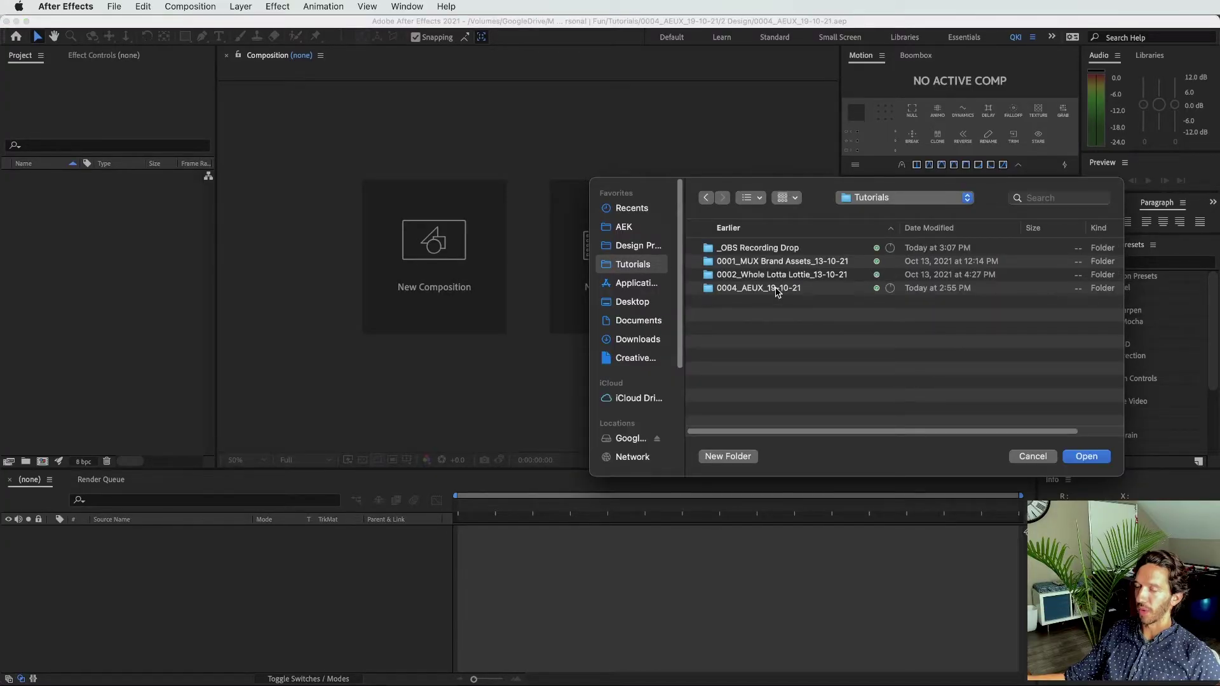
double_click(777, 290)
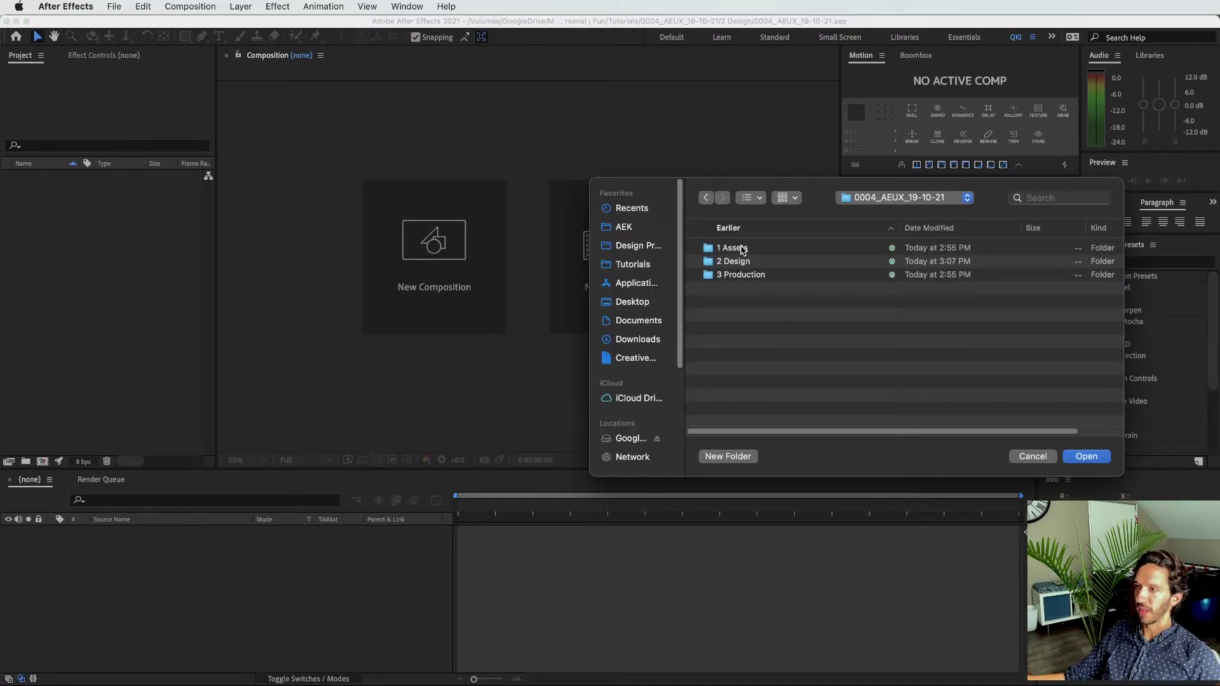
double_click(732, 247)
Step: Create a new 'AEUX' folder there and set it as the image save path
left_click(707, 457)
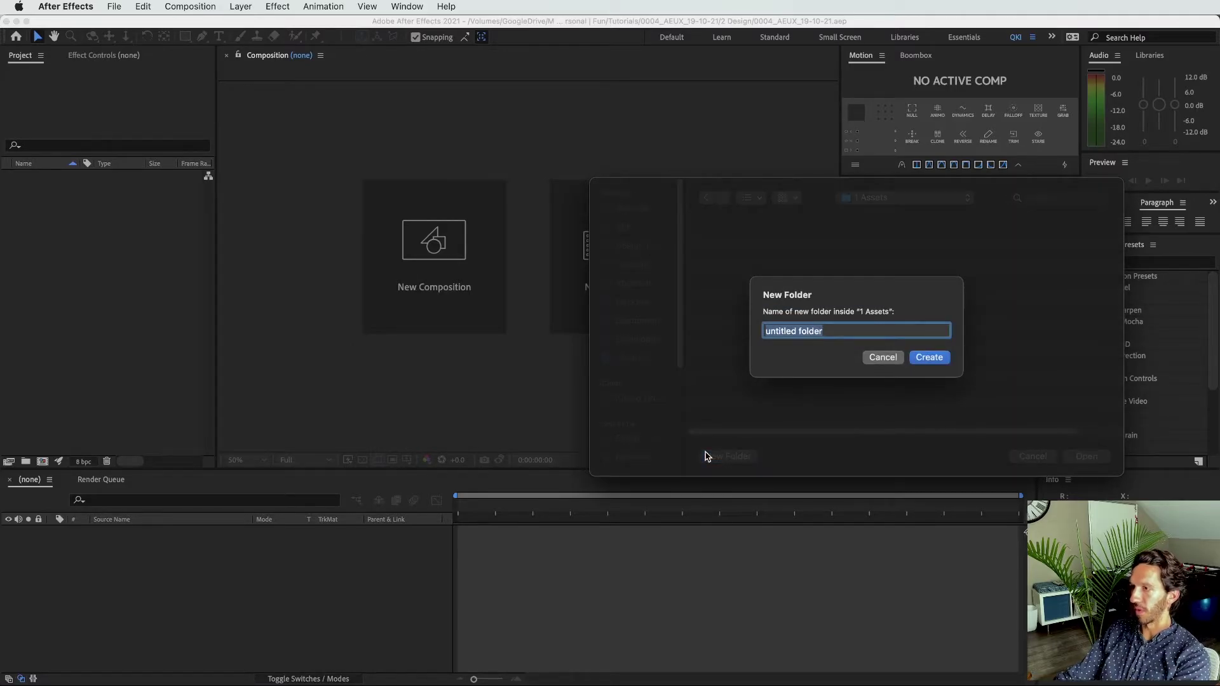
type("AEXU")
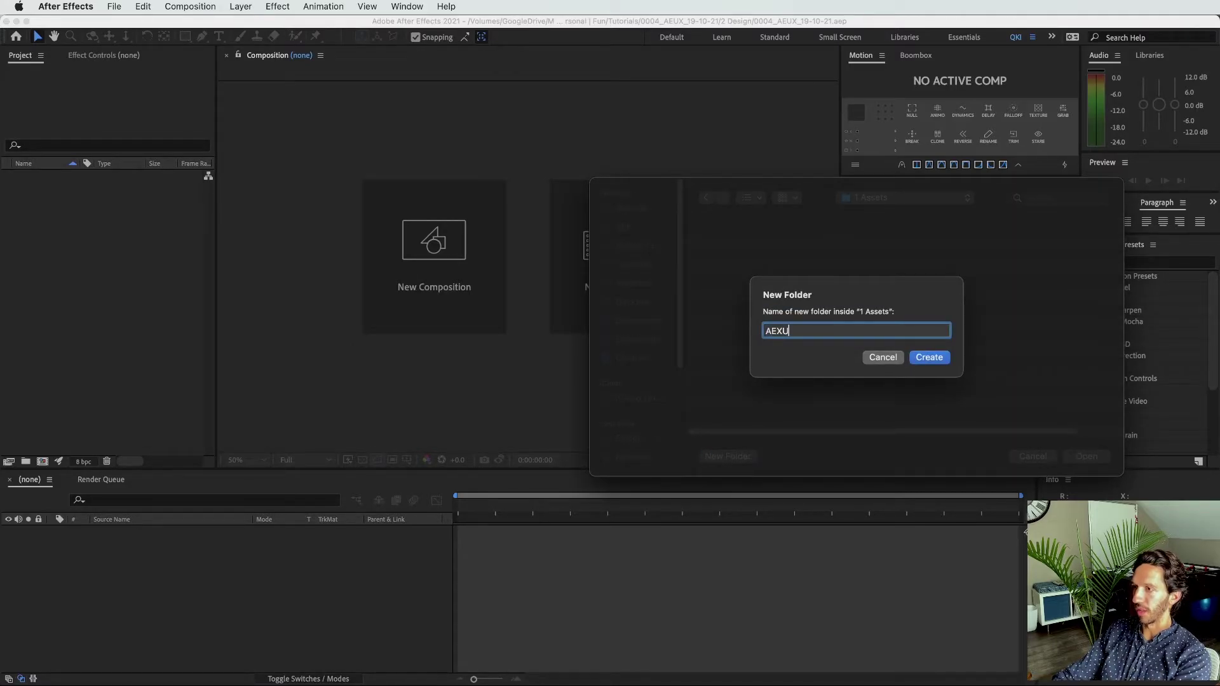
type("X")
key("Return")
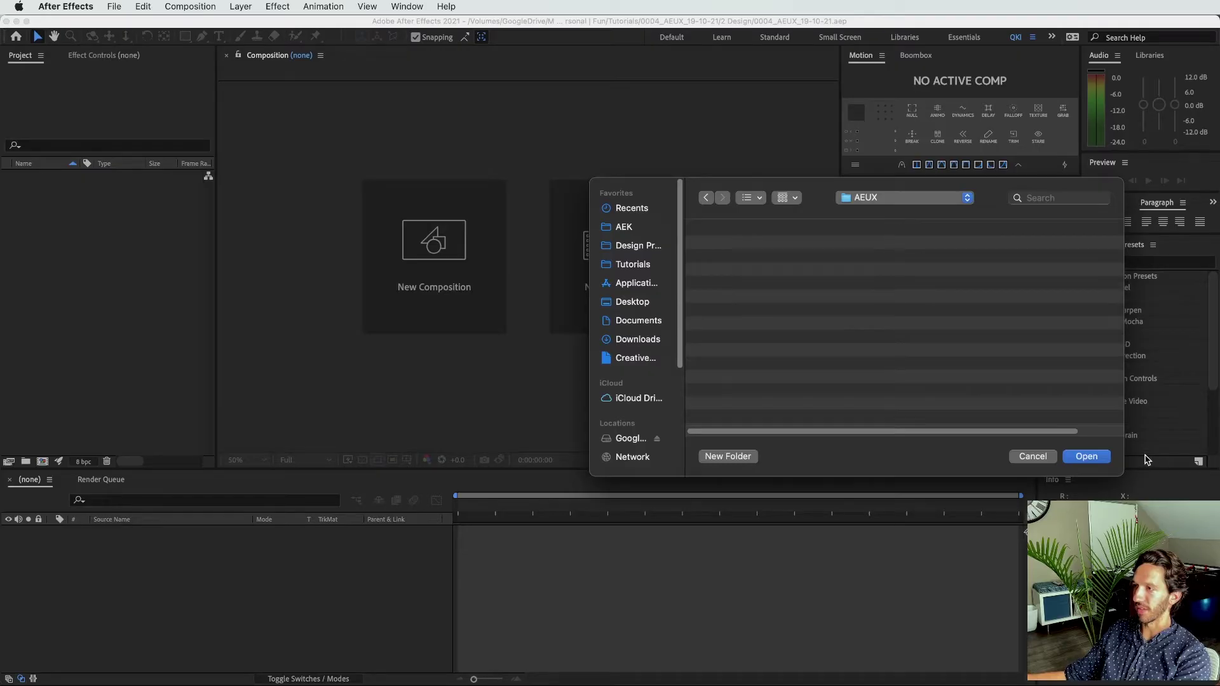
left_click(1087, 456)
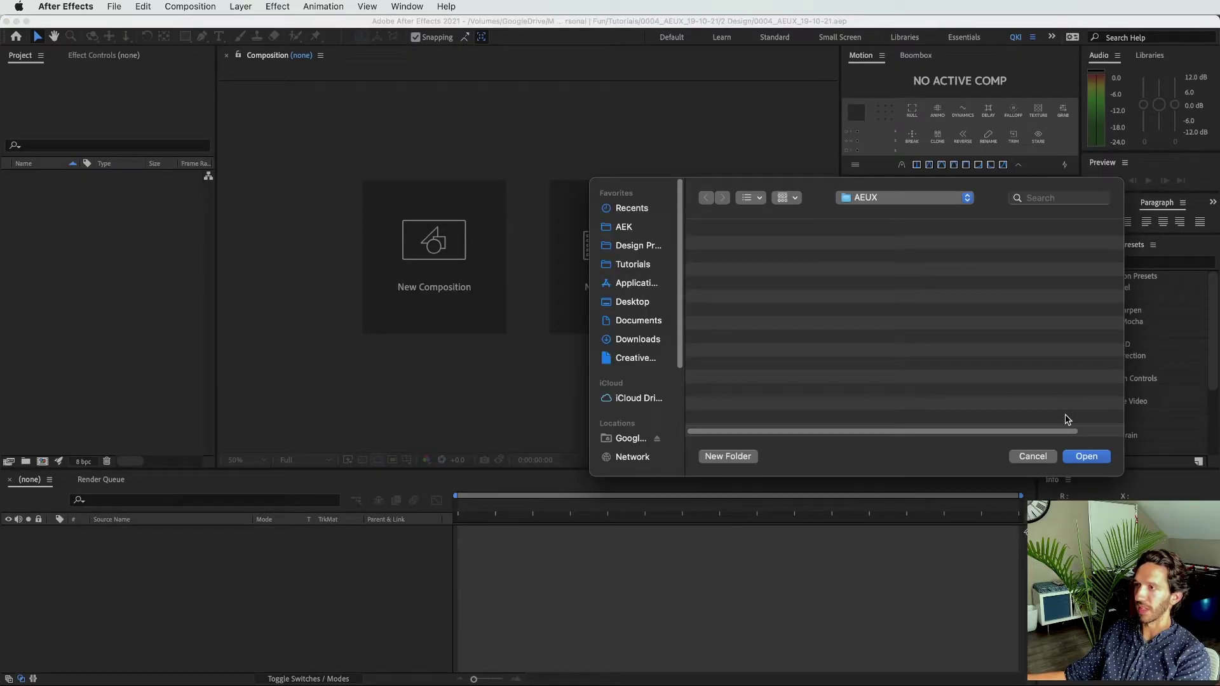
left_click(1098, 459)
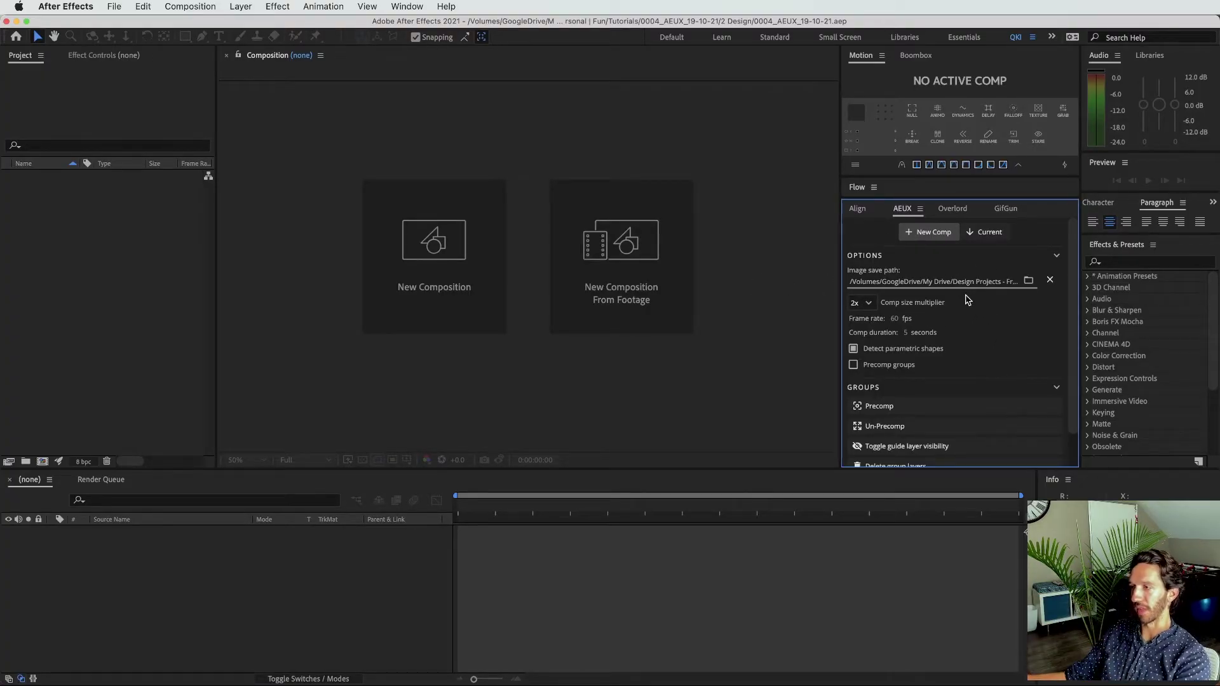
left_click(869, 304)
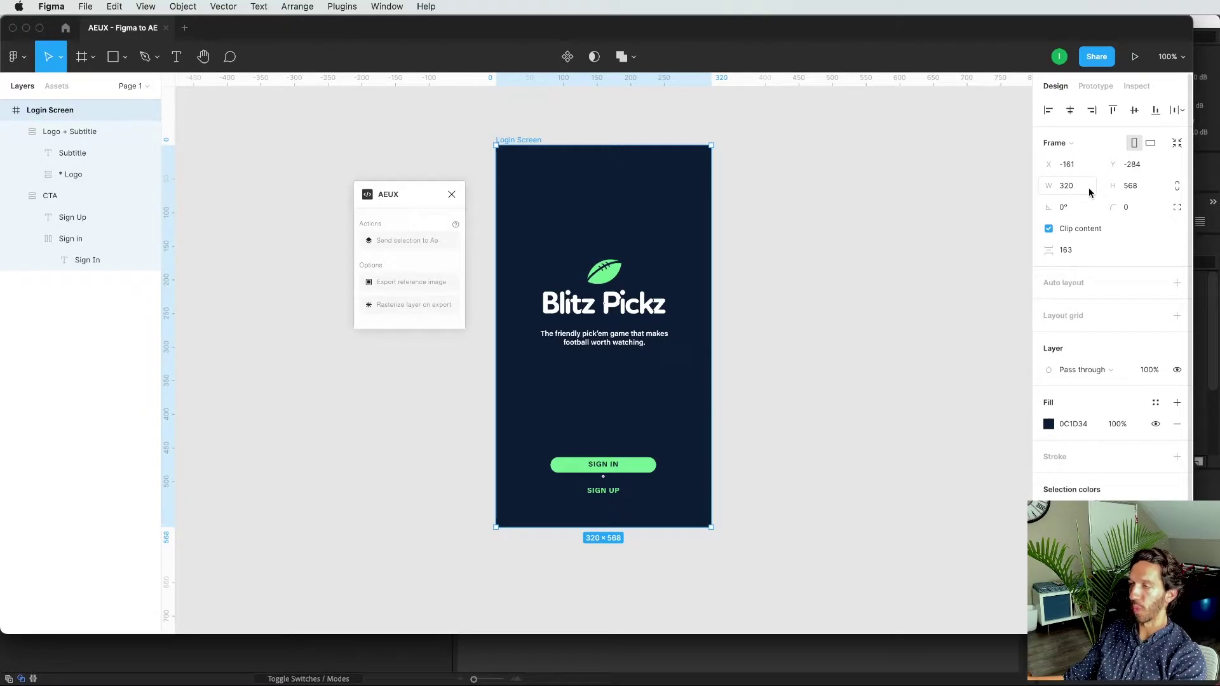
Step: Deselect the Login Screen frame in Figma and return to After Effects
left_click(853, 211)
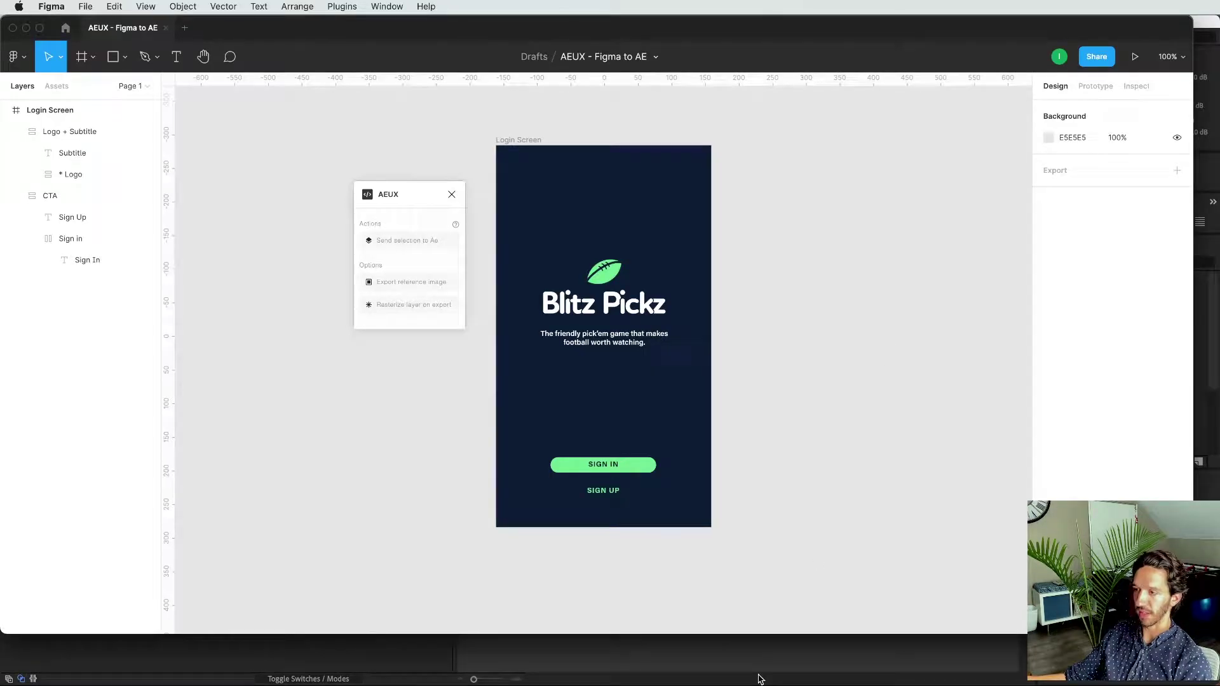
key("super+Tab")
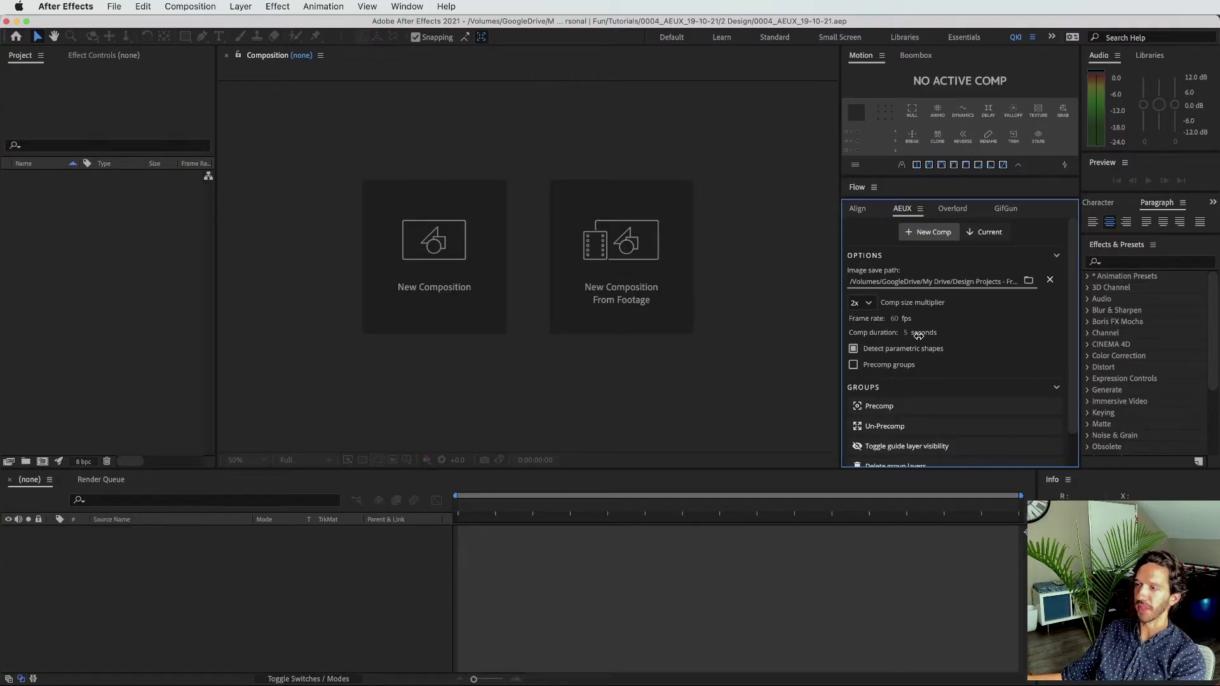
Step: Try a 31-second AEUX comp duration, then set it back to 5 seconds
left_click_drag(913, 335, 996, 329)
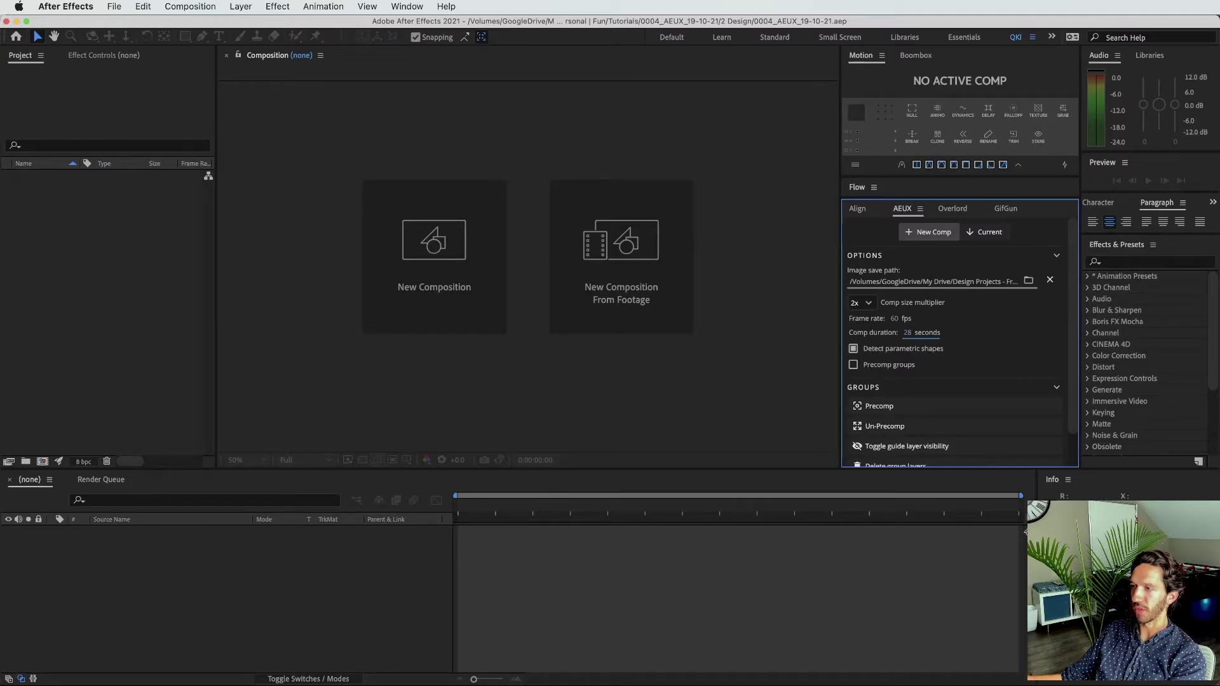
left_click(908, 332)
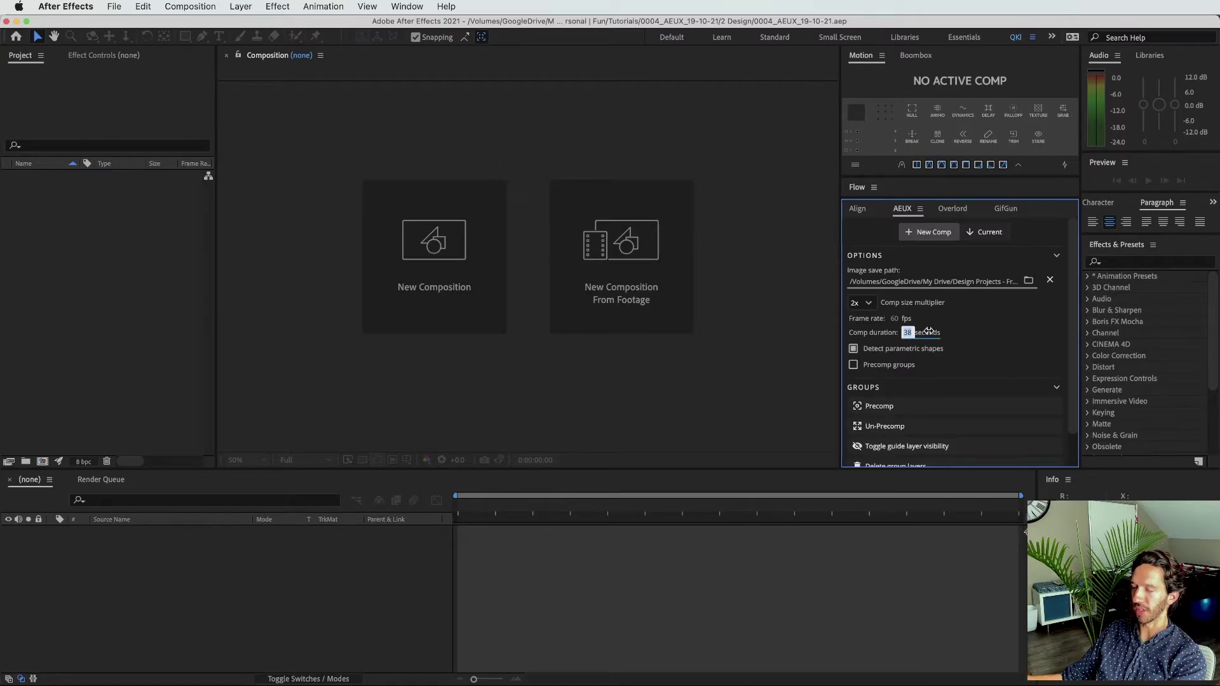
type("2314")
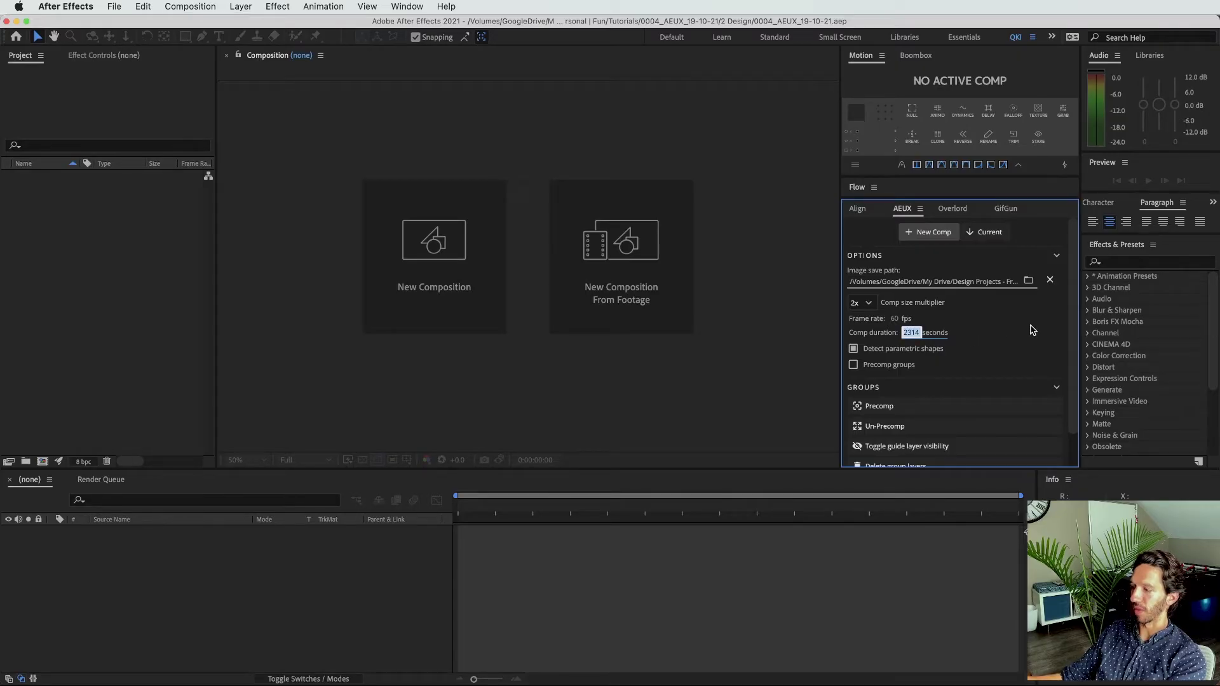
type("31")
key("Return")
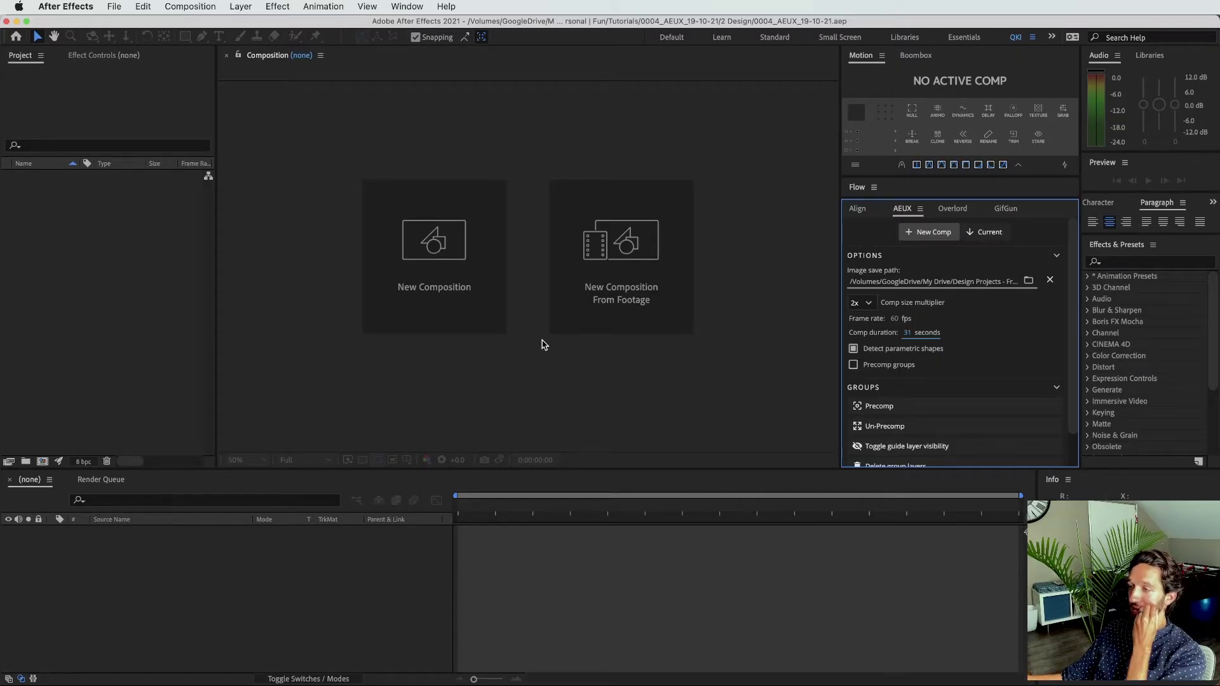
left_click(908, 333)
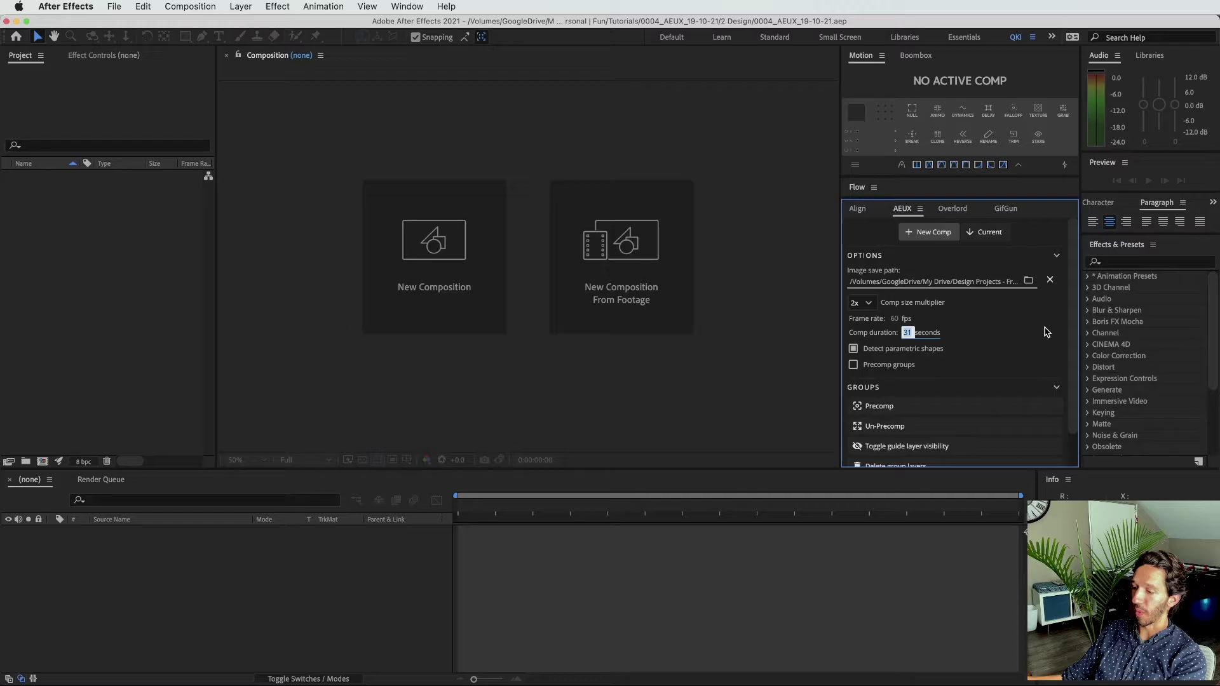
type("5")
key("Return")
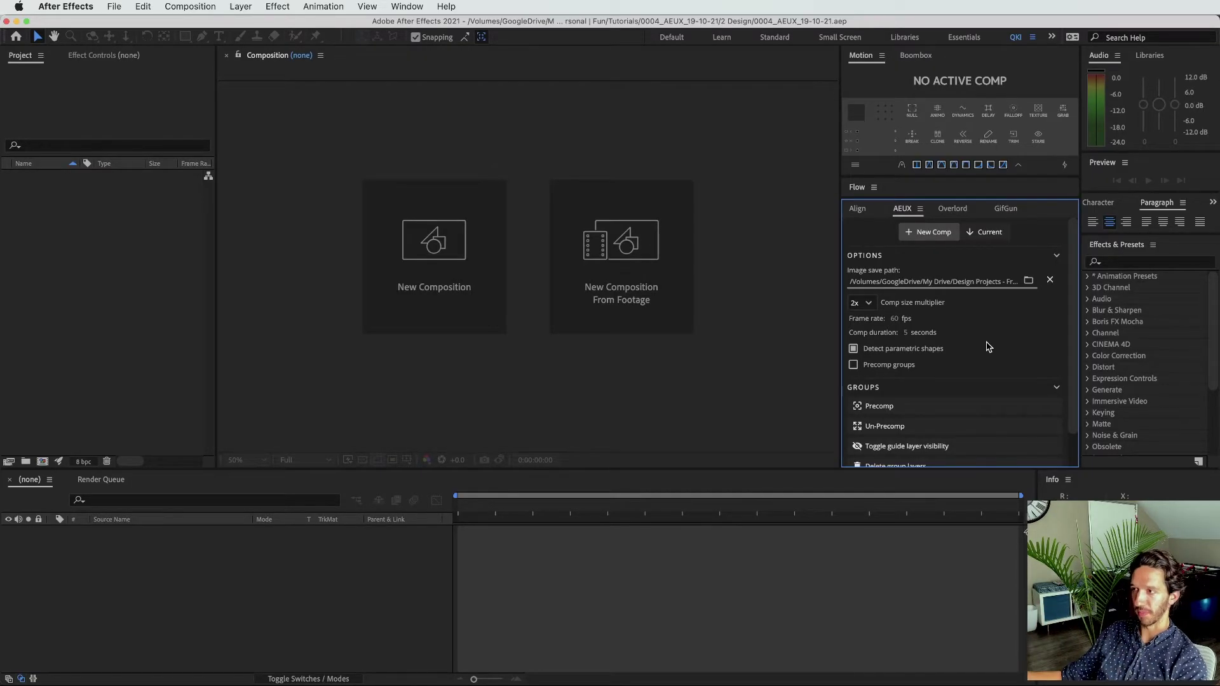
Step: Toggle Detect parametric shapes and switch on Precomp groups
left_click(853, 349)
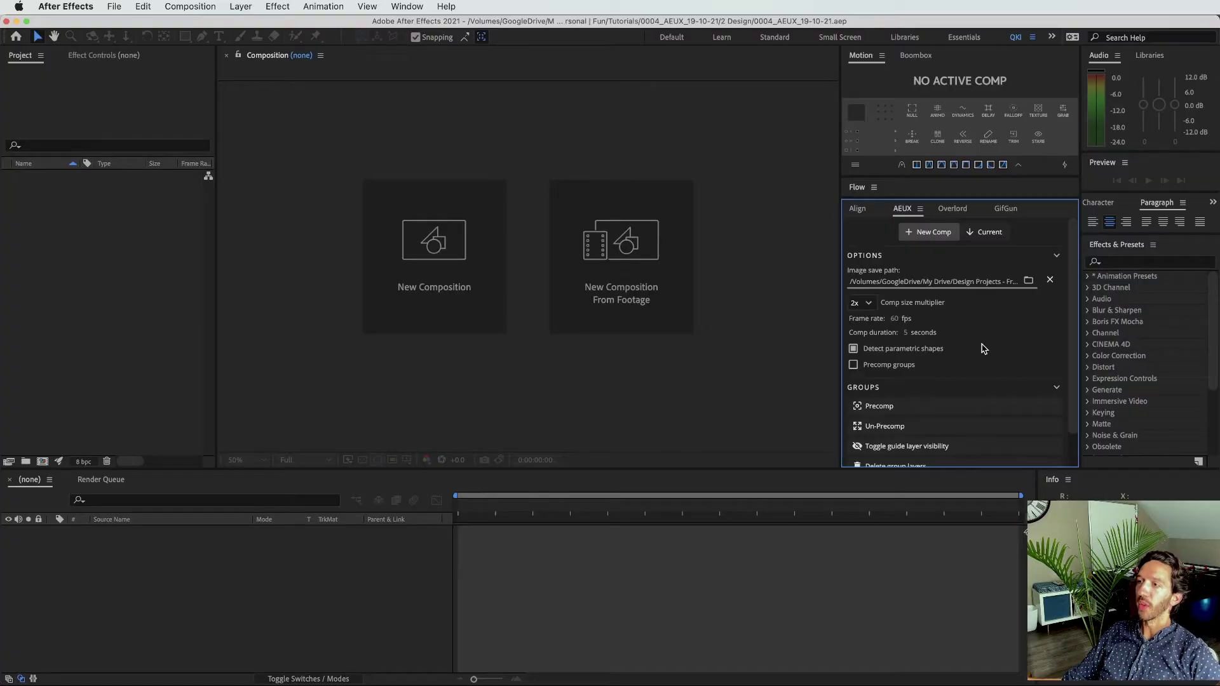
left_click(853, 365)
scroll(845, 359, "down", 1)
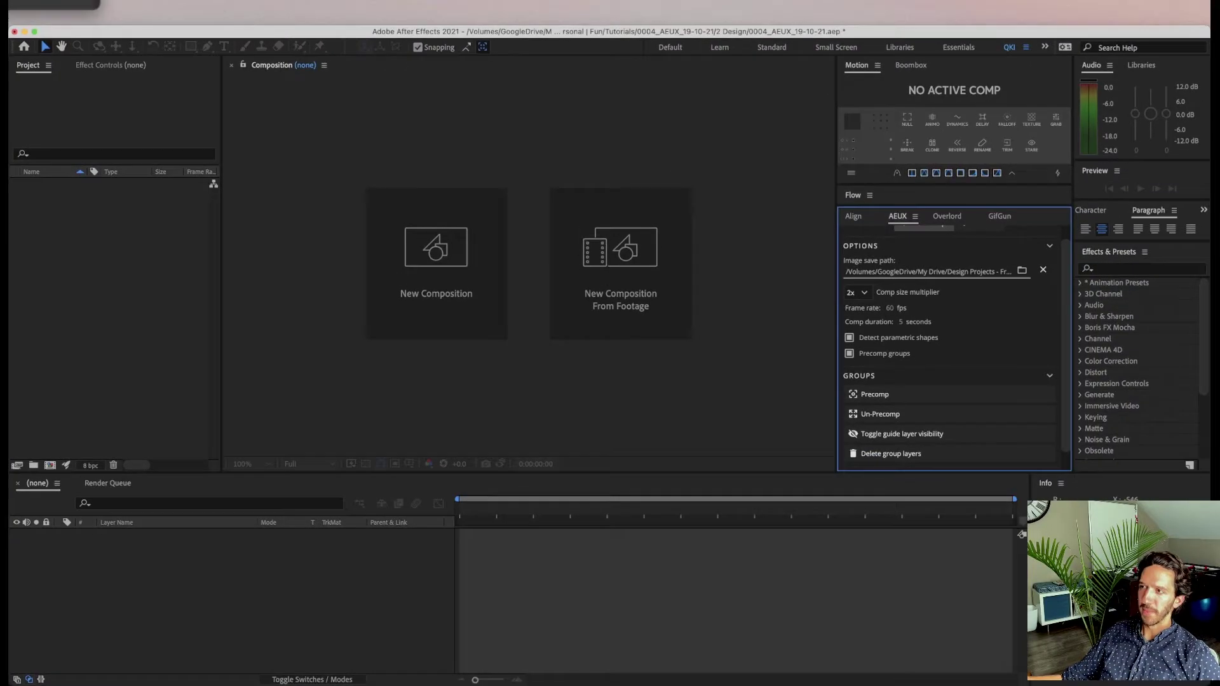
Step: In Figma, group the Sign Up and Sign in layers into Group 33, then return to After Effects
key("super+Tab")
left_click(303, 389)
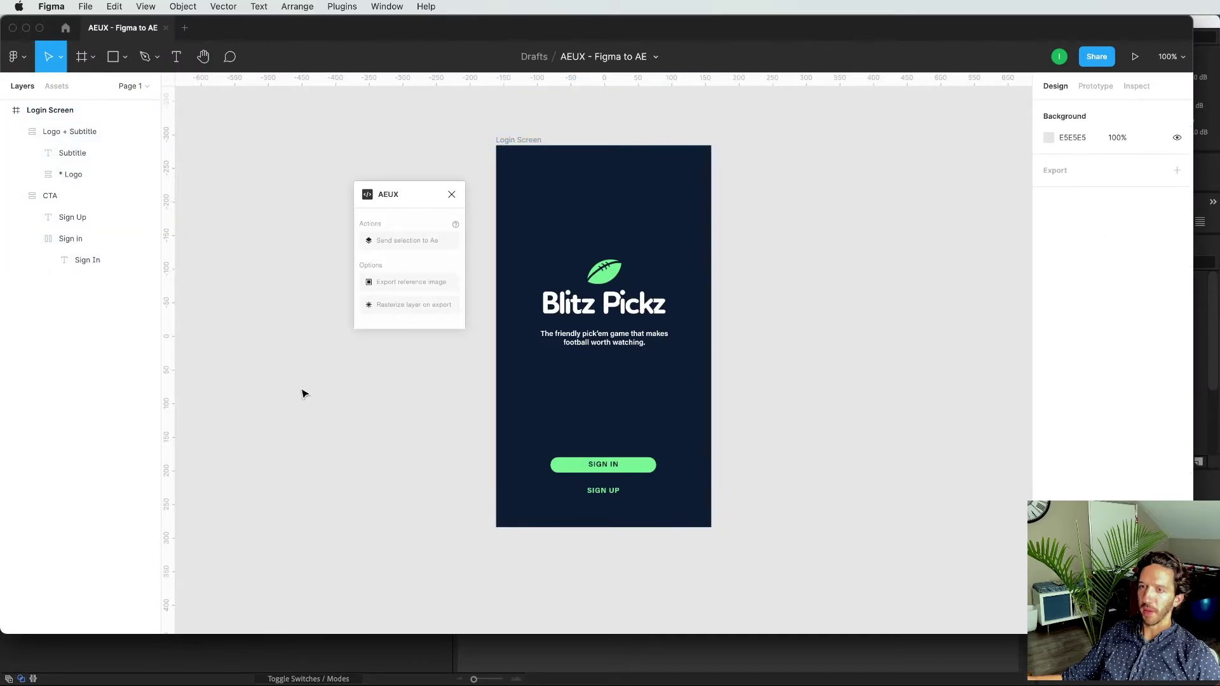
left_click(75, 217)
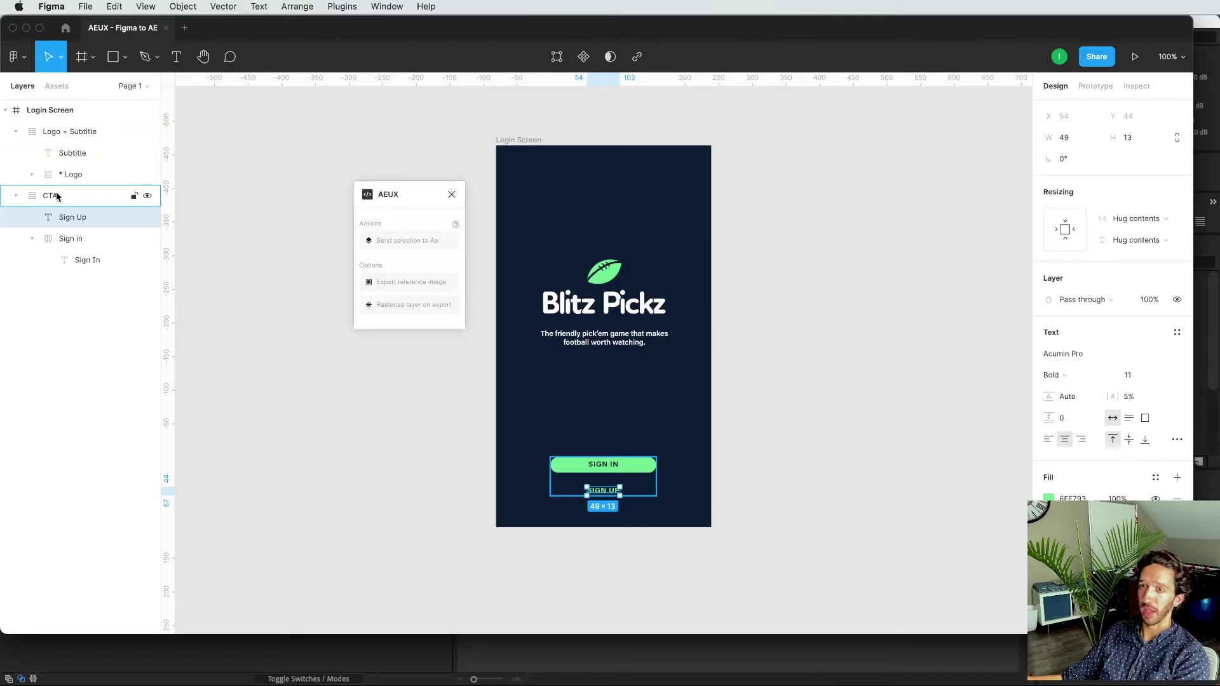
left_click(55, 110)
left_click(82, 302)
left_click(83, 216)
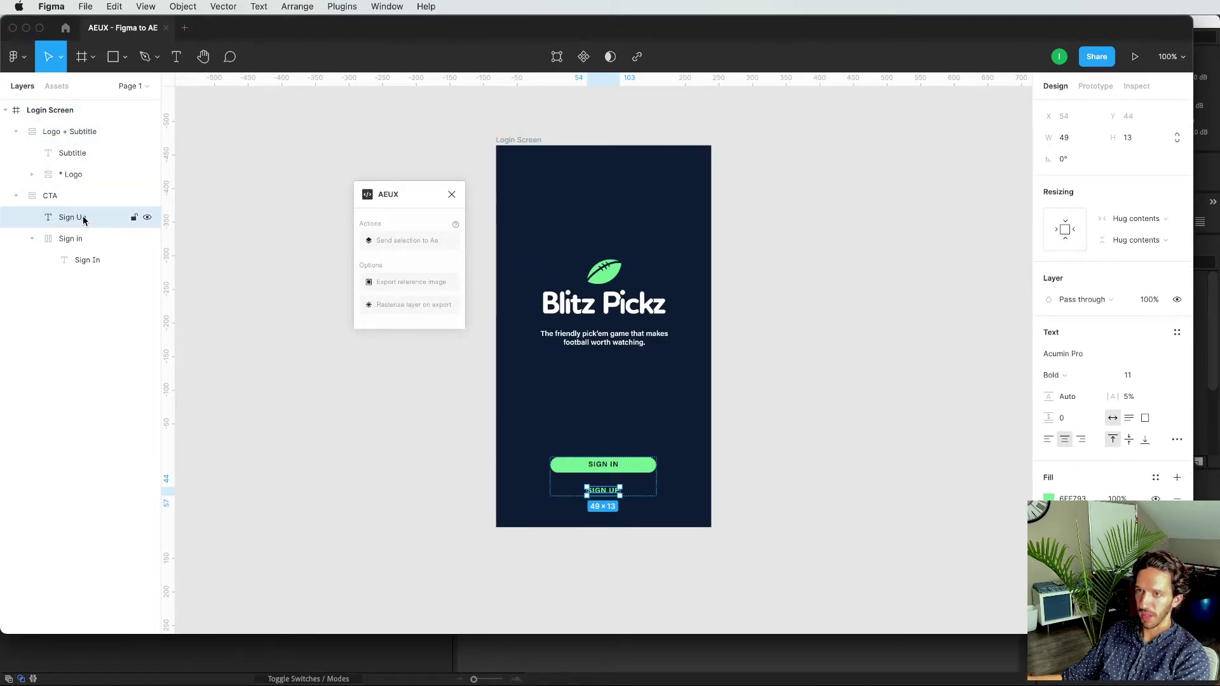
left_click(84, 239, "shift")
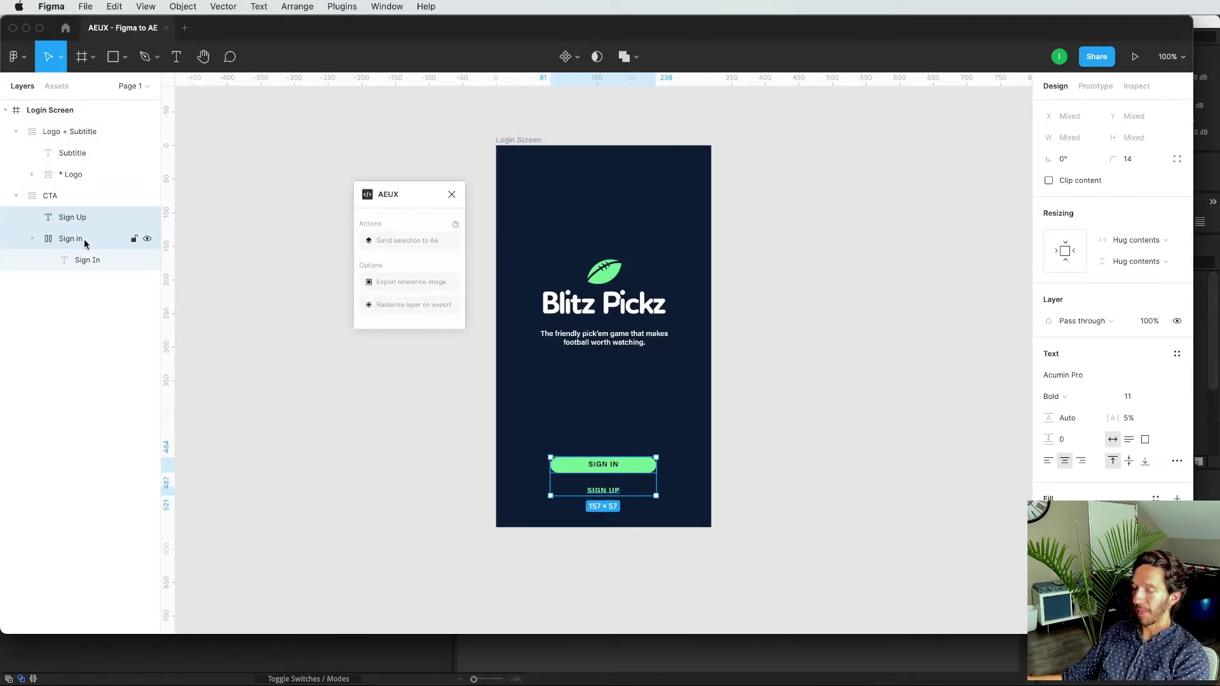
key("super+g")
left_click(90, 333)
left_click(74, 219)
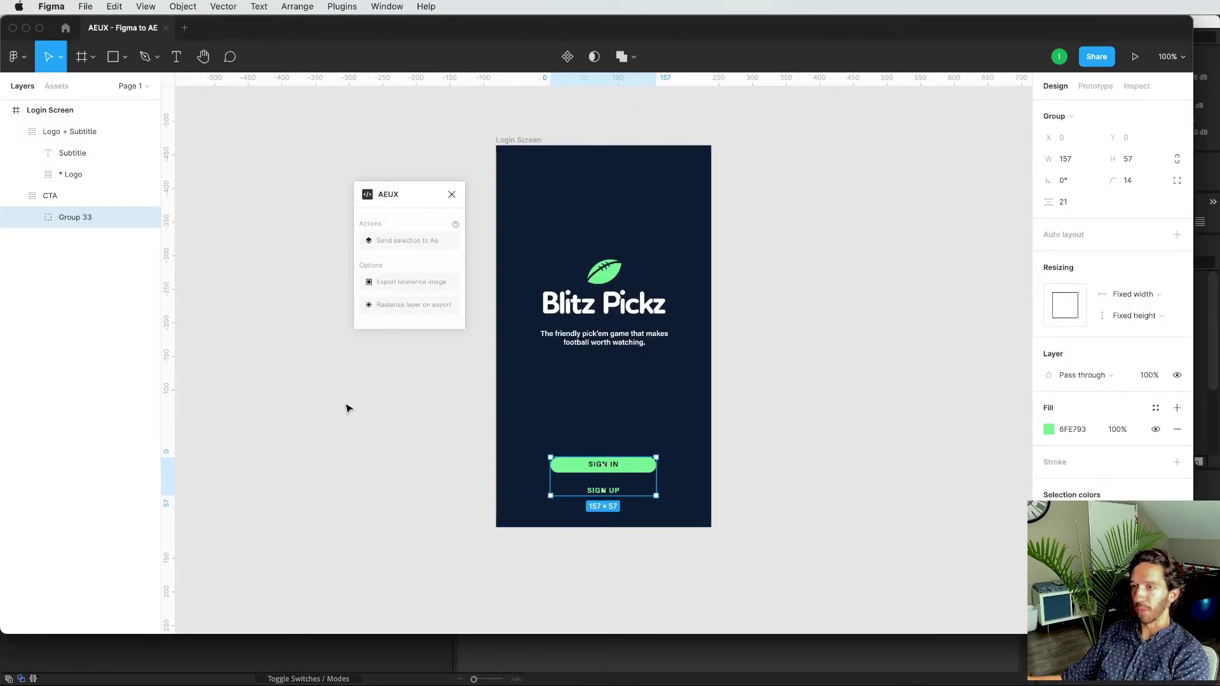
key("super+Tab")
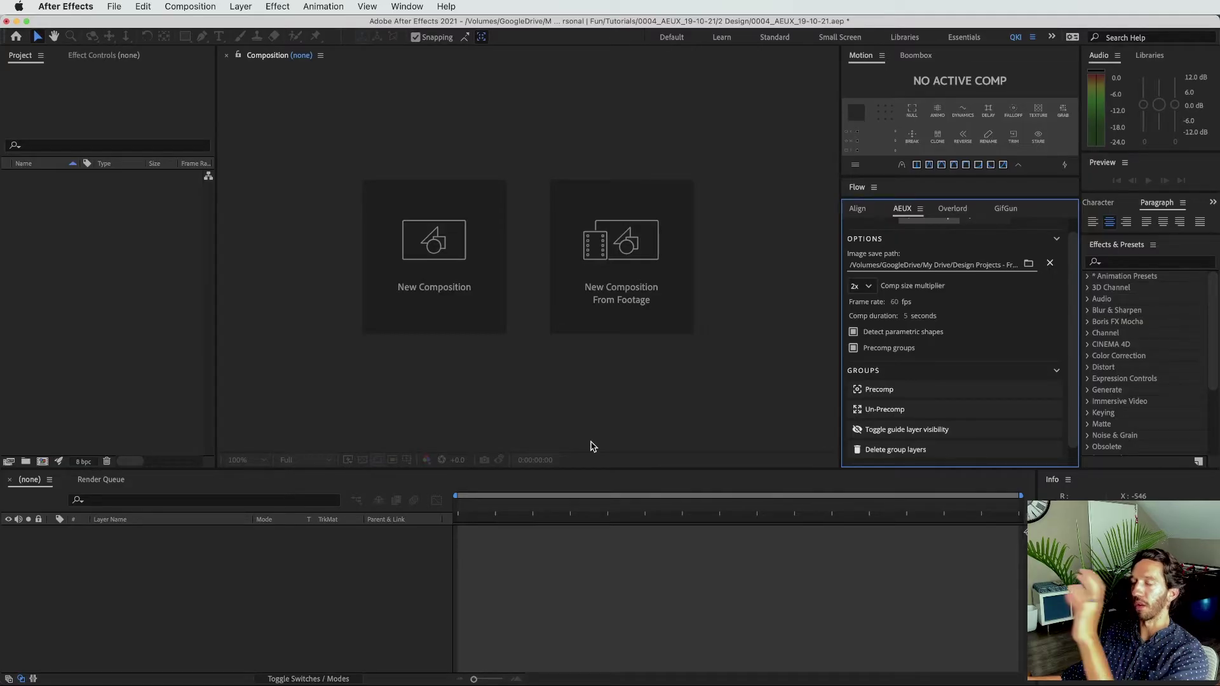
Step: Scroll AEUX to its Groups options, leaving Precomp groups off, then return to Figma
scroll(859, 385, "up", 1)
scroll(862, 389, "down", 2)
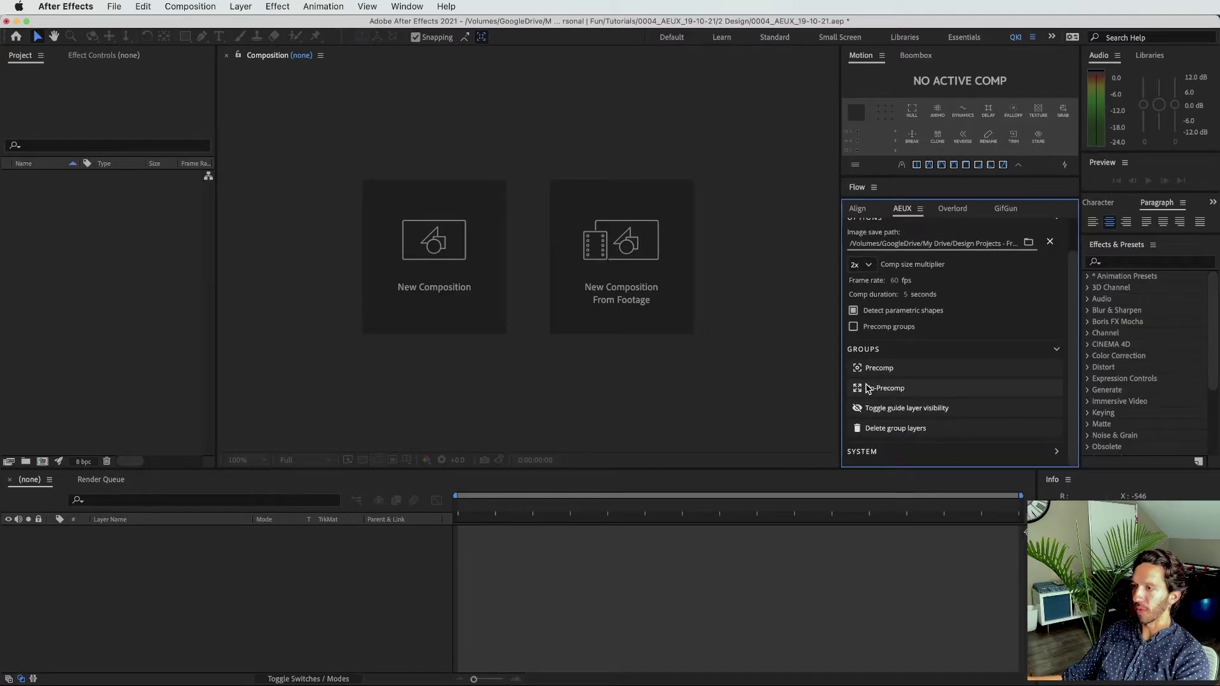
left_click(189, 636)
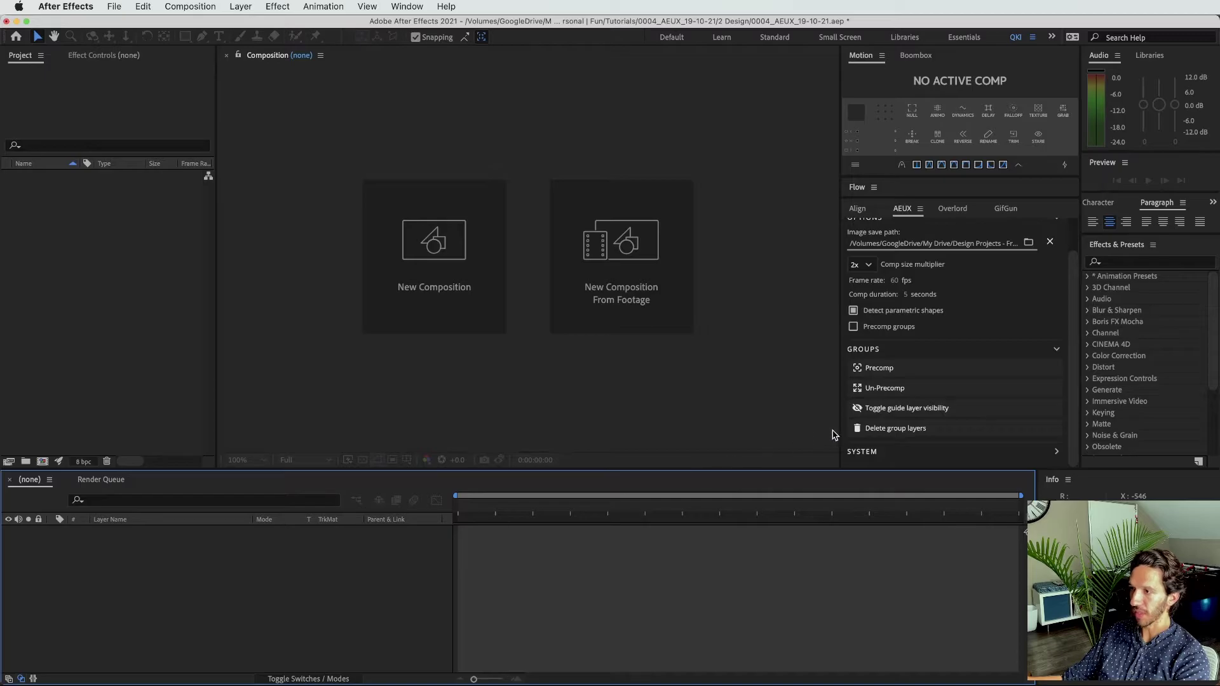
left_click(927, 412)
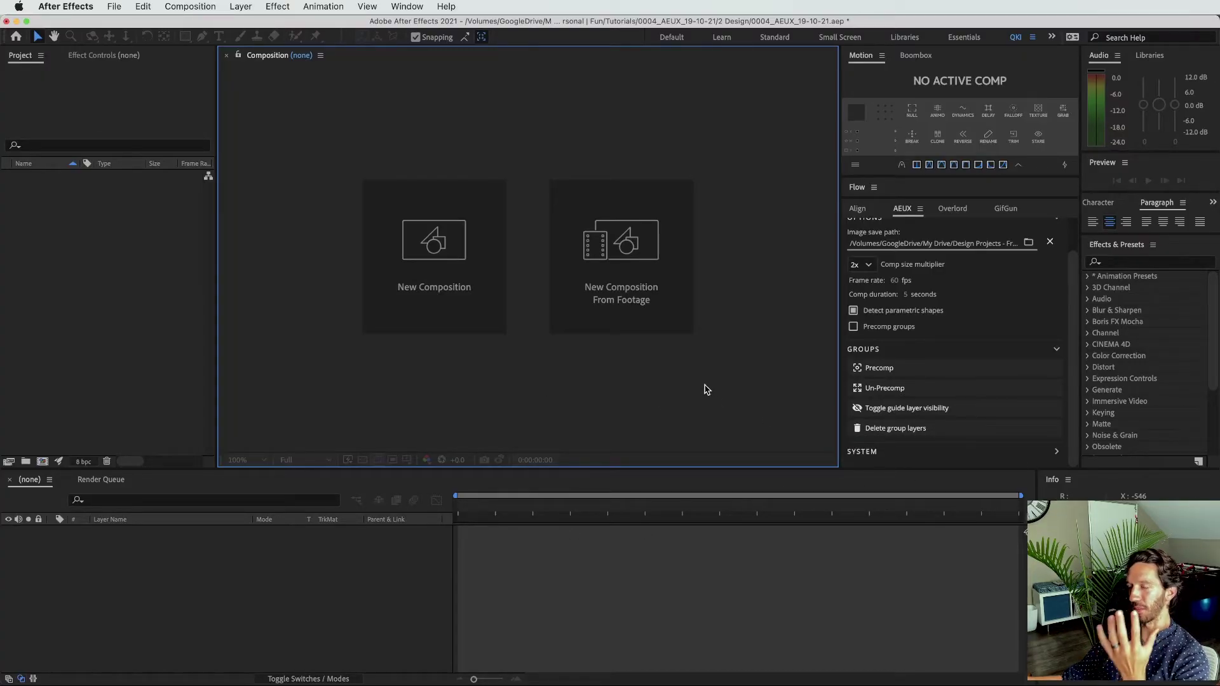
Step: In Figma, expand the Logo group to inspect its layers, then collapse it
key("super+Tab")
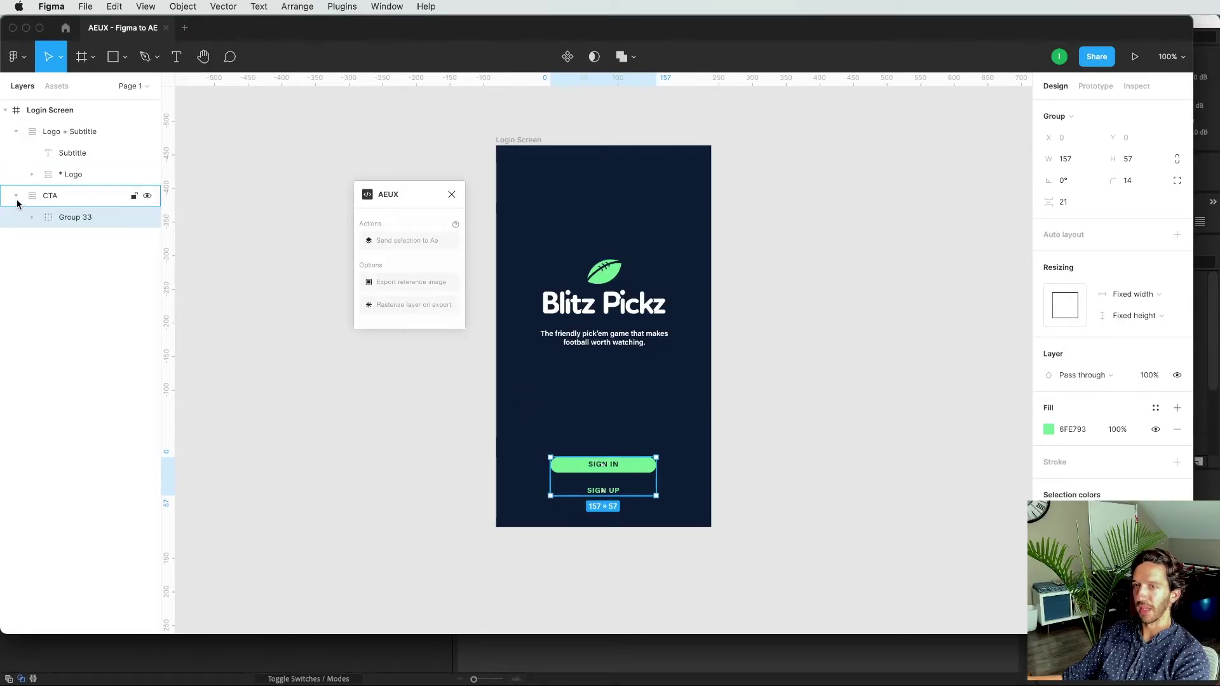
left_click(33, 176)
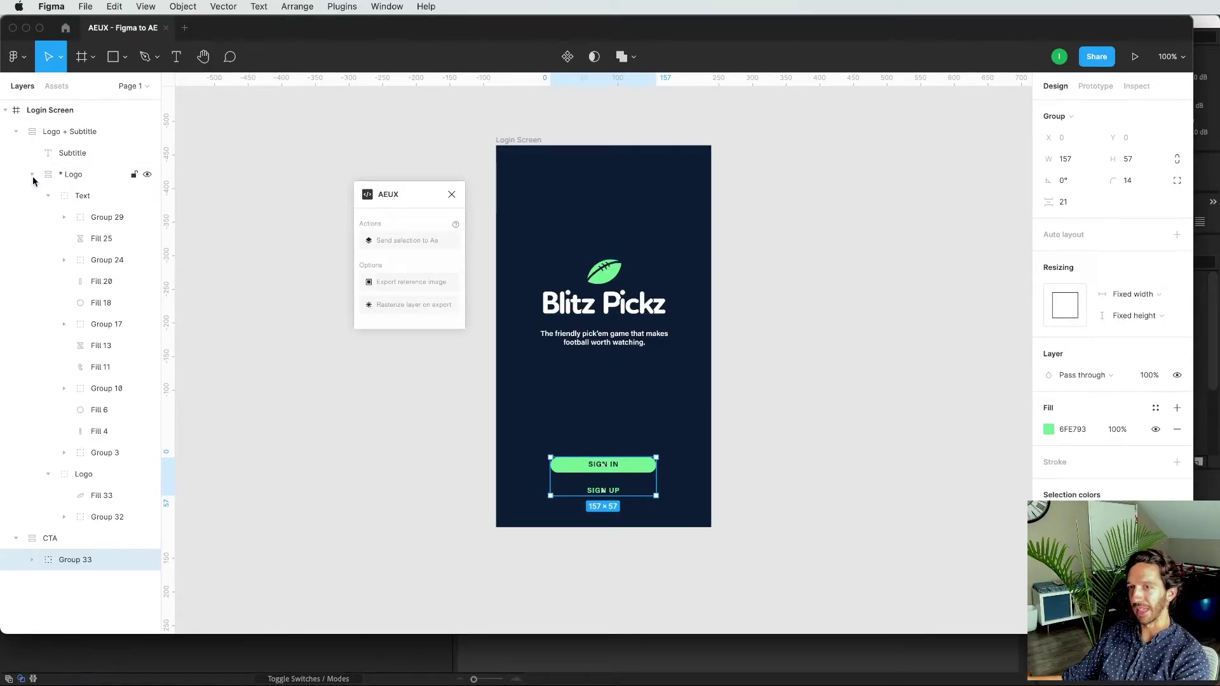
left_click(895, 345)
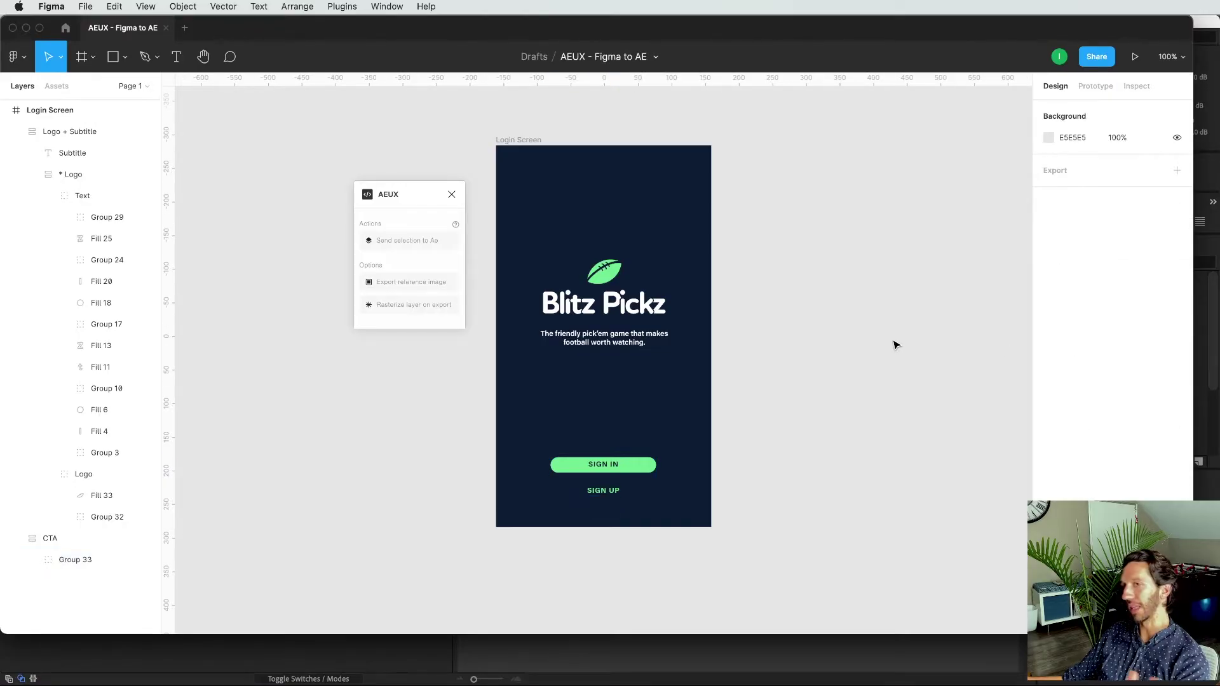
left_click(32, 174)
Step: In After Effects, collapse the AEUX panel's System and Groups sections
key("super+Tab")
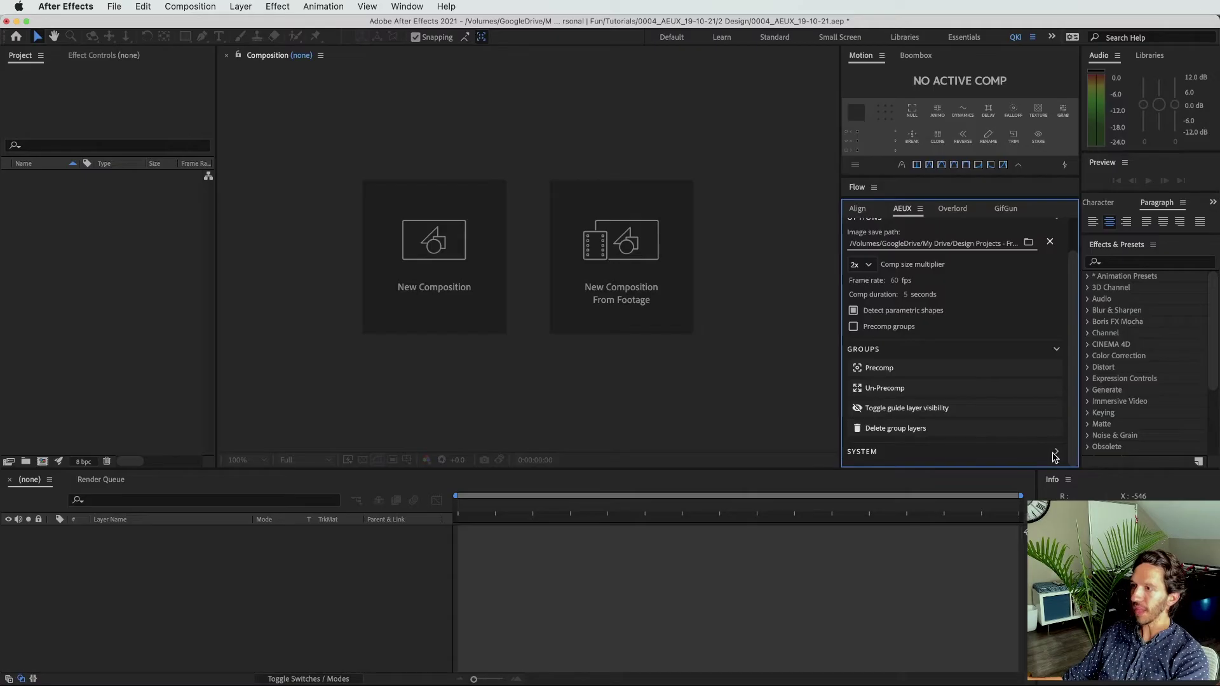
left_click(1050, 410)
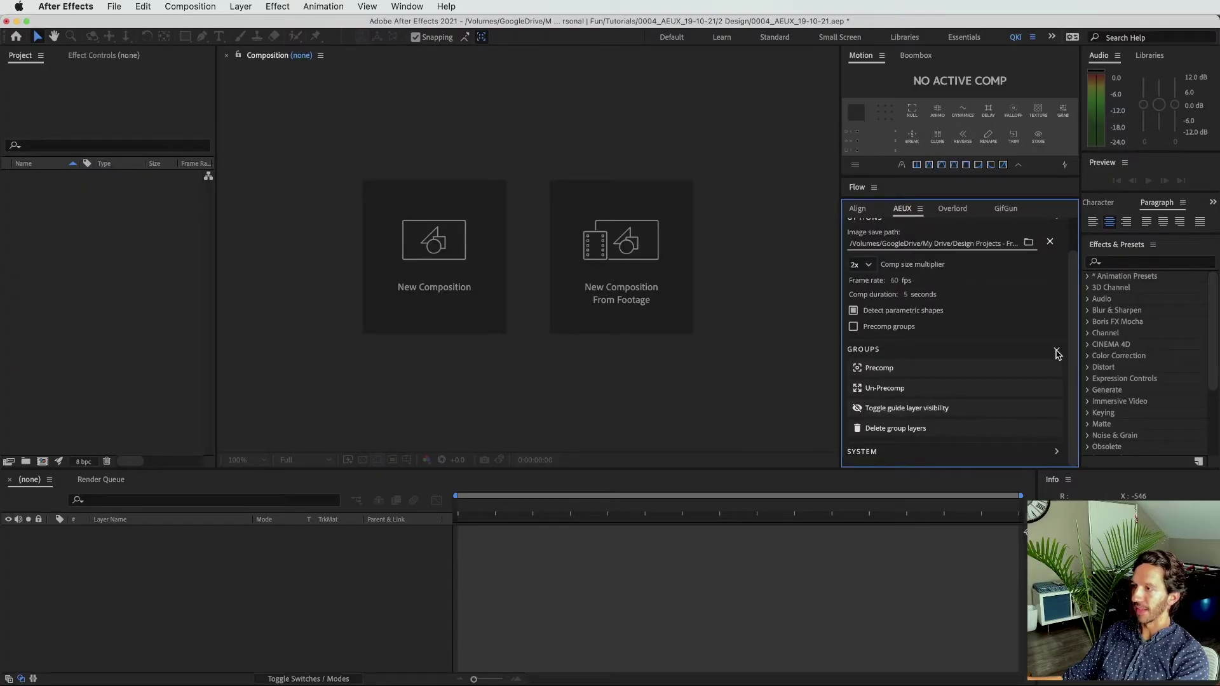
left_click(1057, 351)
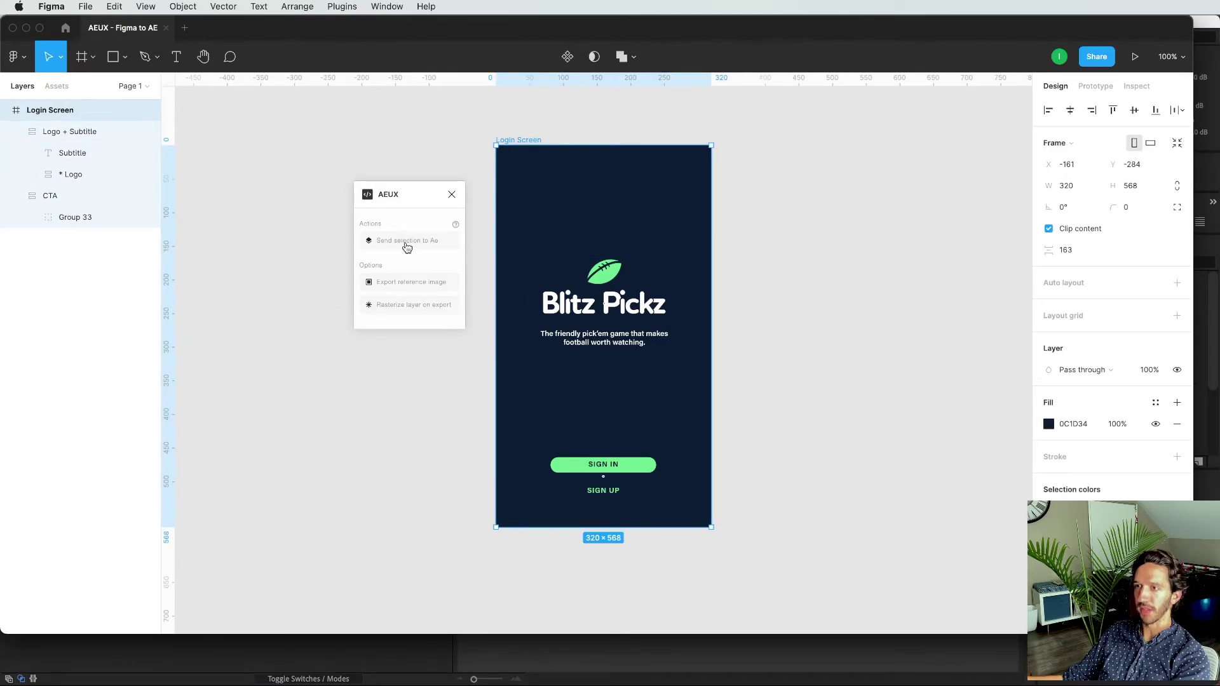
Step: Send the selected Login Screen frame to After Effects with AEUX
left_click(406, 246)
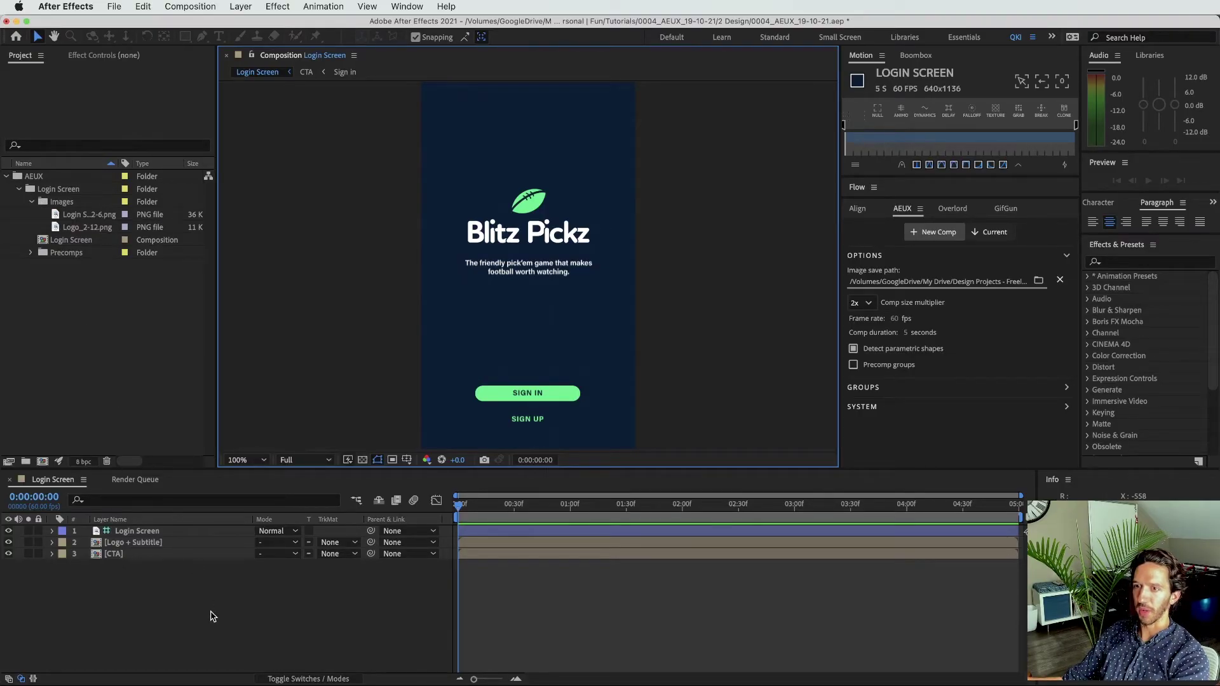
Step: Open the Logo + Subtitle precomp, toggle the Logo layer off and on, then return to Figma
left_click(54, 494)
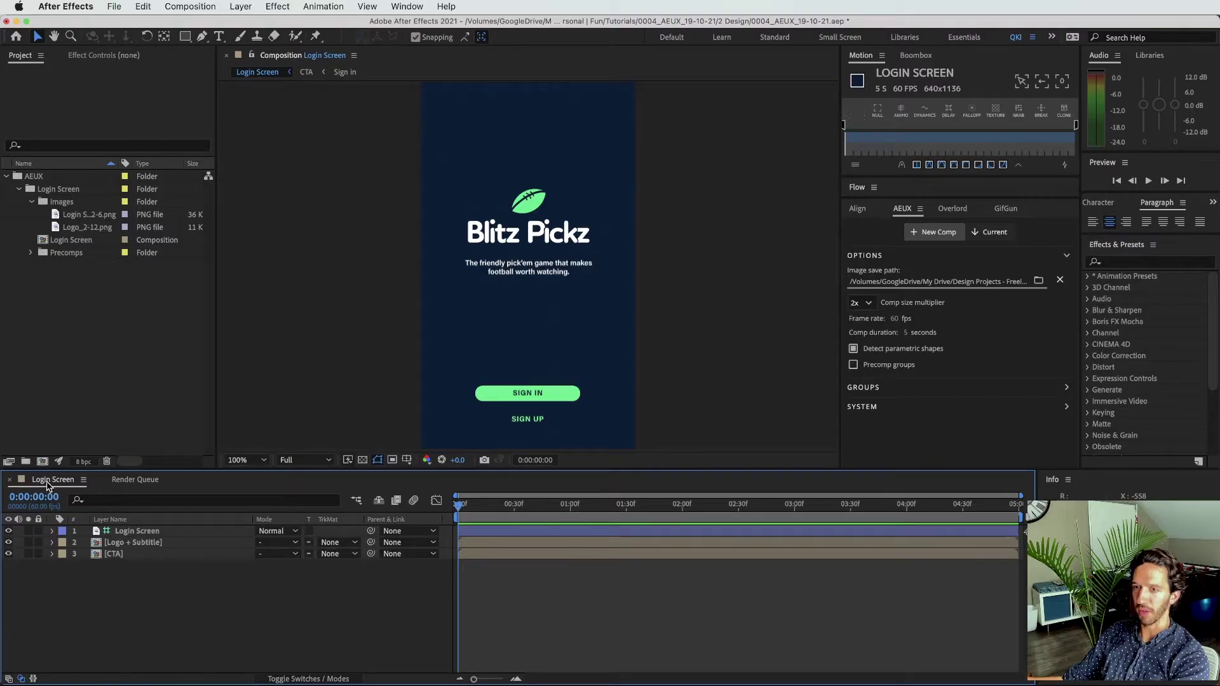
left_click(150, 543)
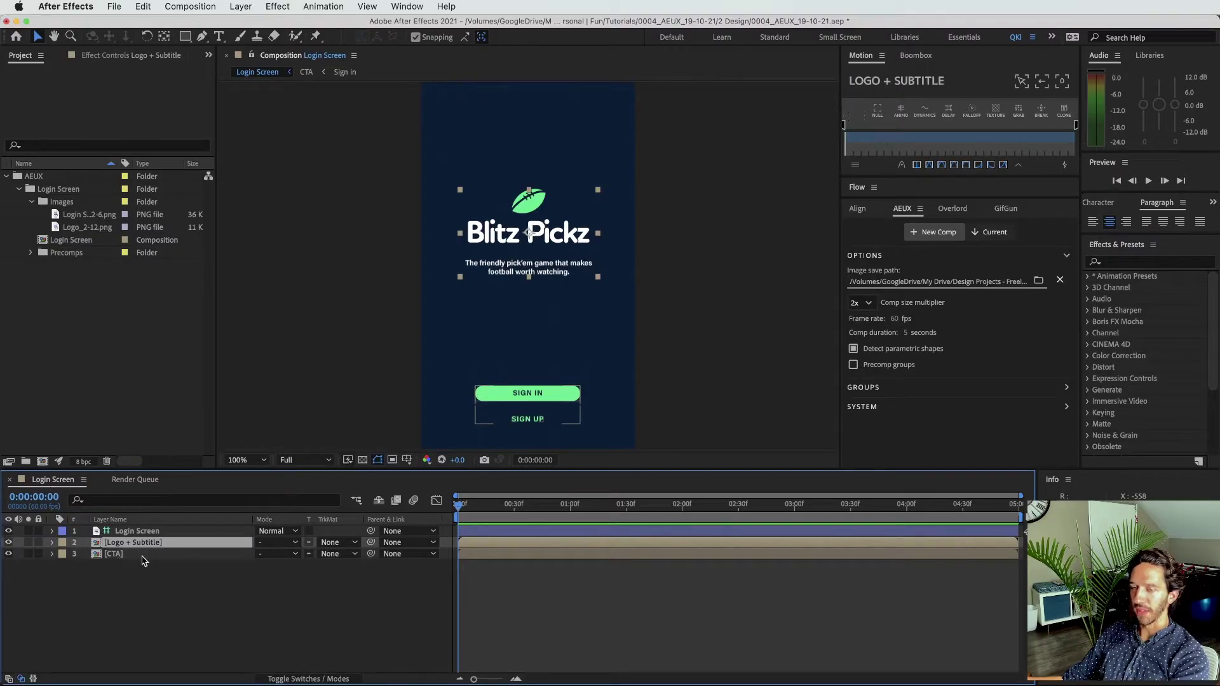
left_click(150, 555)
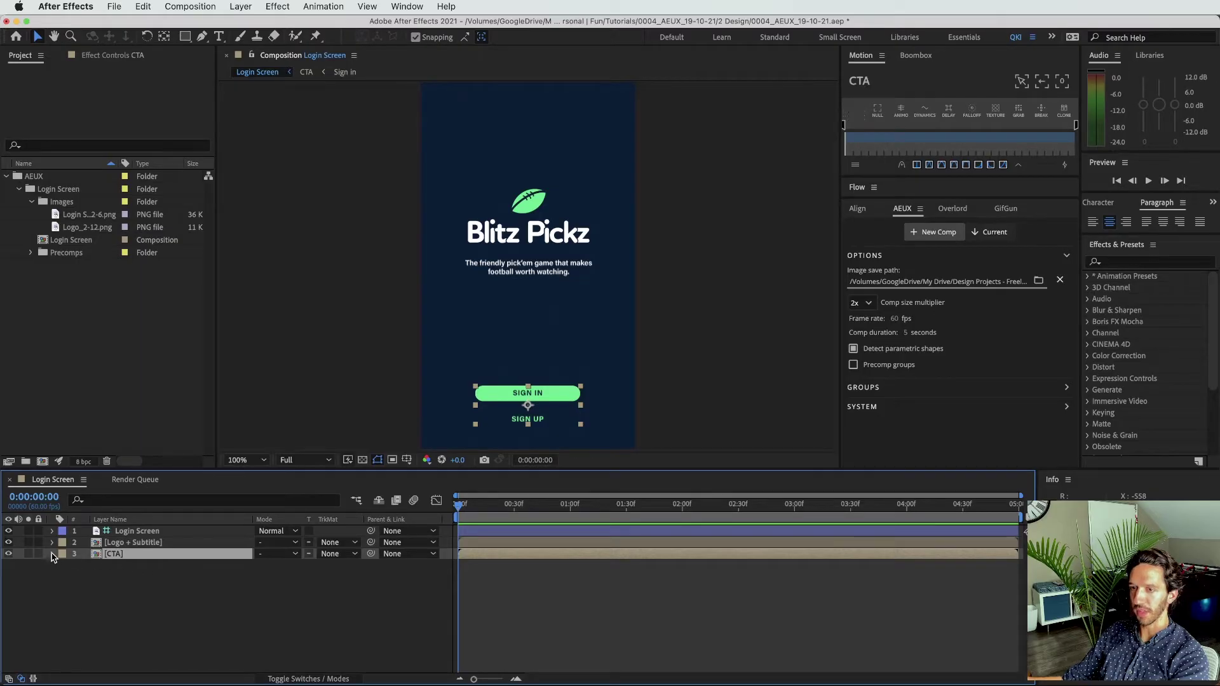
double_click(135, 543)
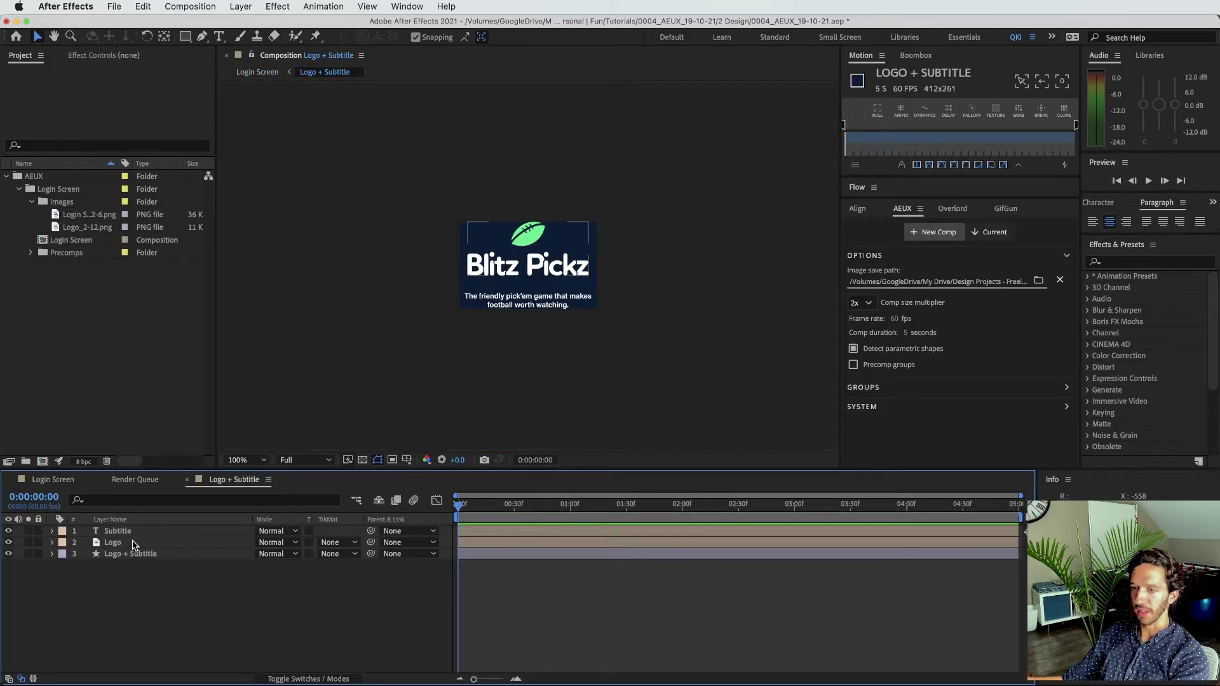
left_click(111, 544)
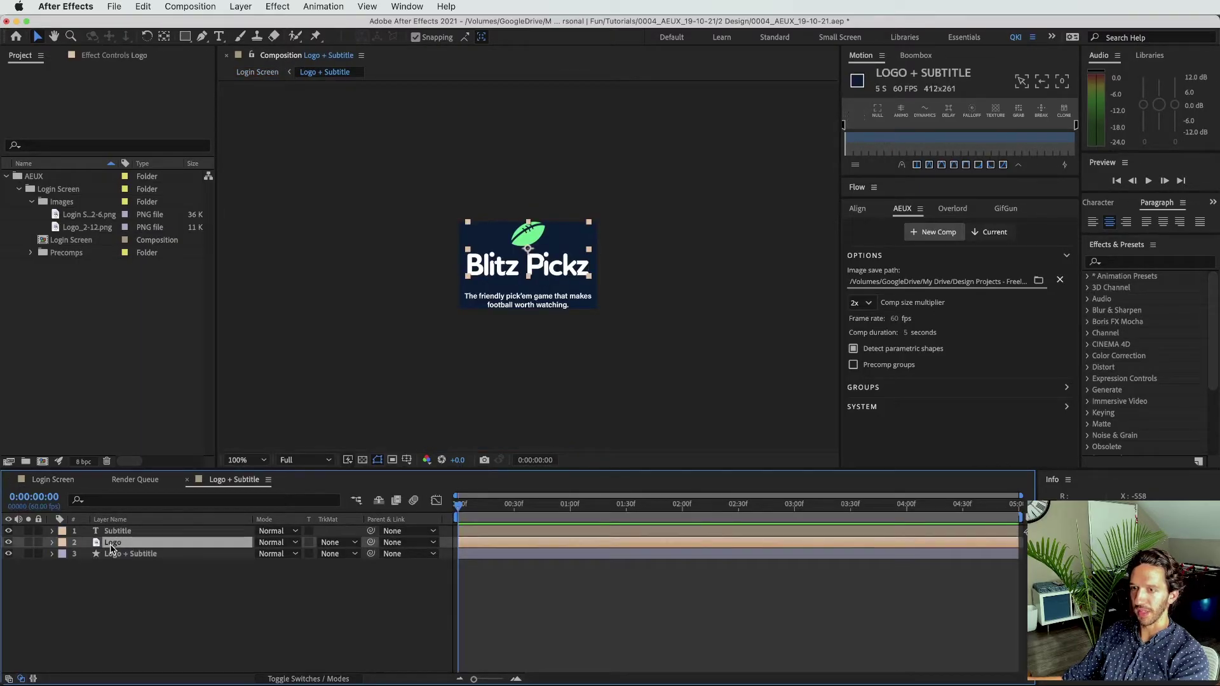
left_click(8, 543)
left_click(8, 543)
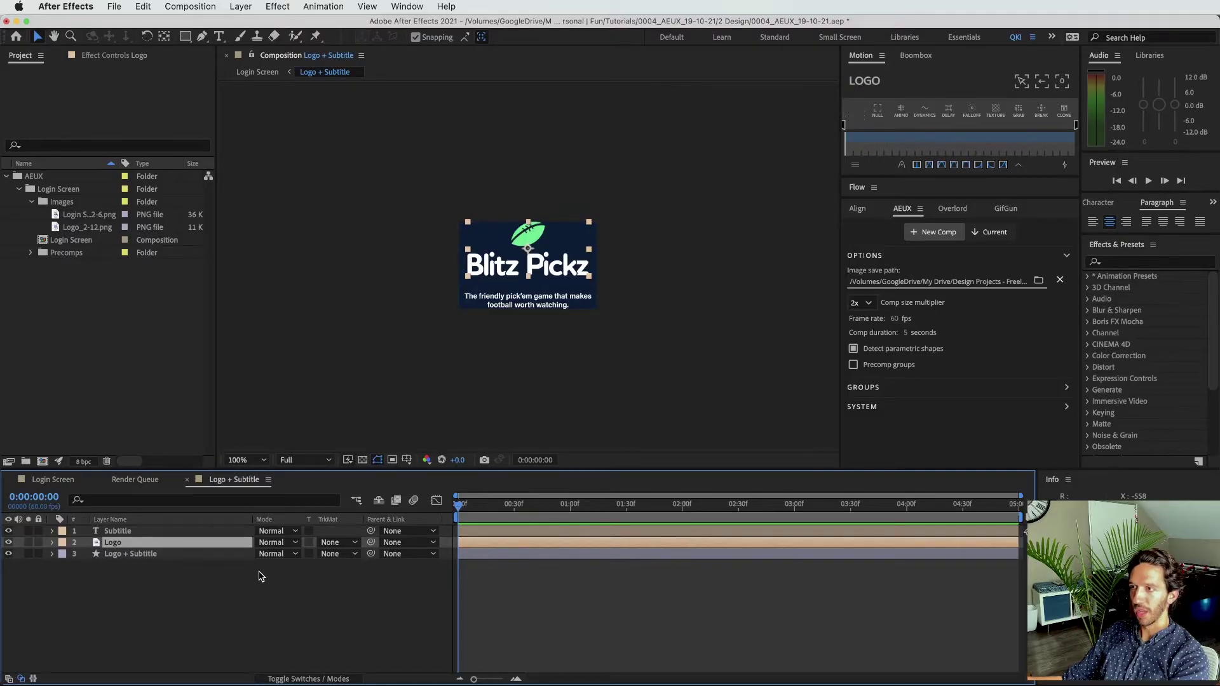
key("super+Tab")
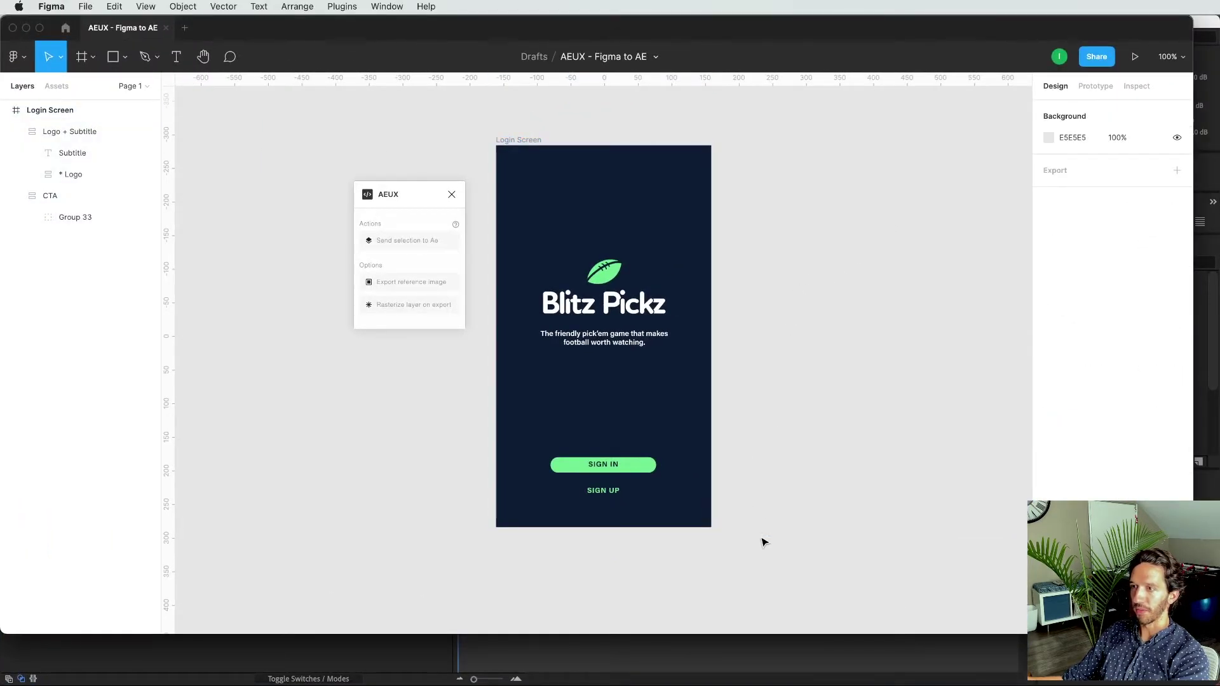
Step: Expand Figma's Logo frame and select its Text child and the auto-layout Logo frame
left_click_drag(764, 542, 479, 120)
left_click(479, 120)
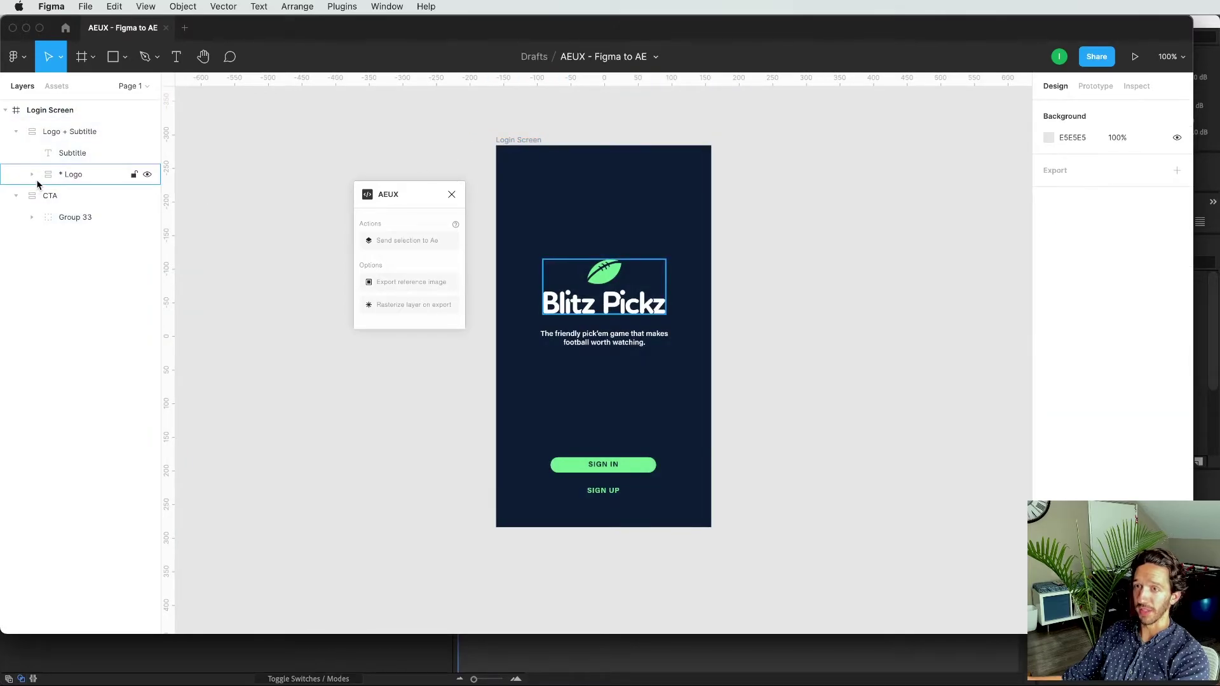
left_click(32, 174)
left_click(49, 196)
left_click(48, 217)
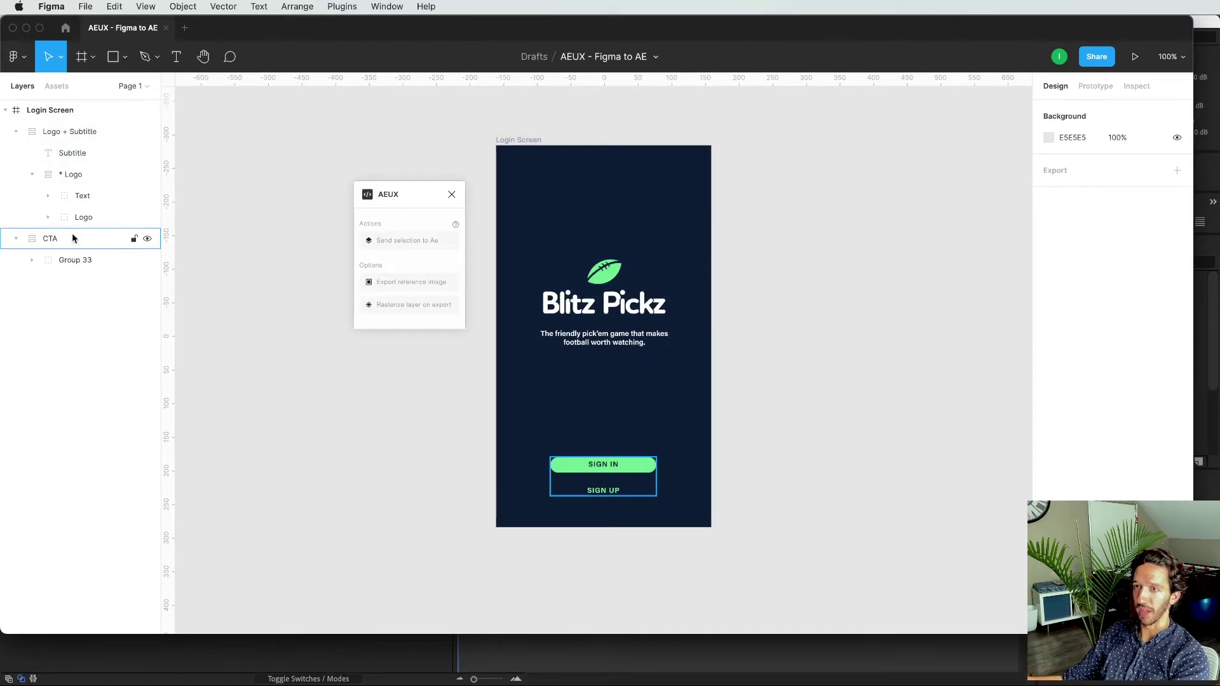
left_click(81, 196)
left_click(75, 174)
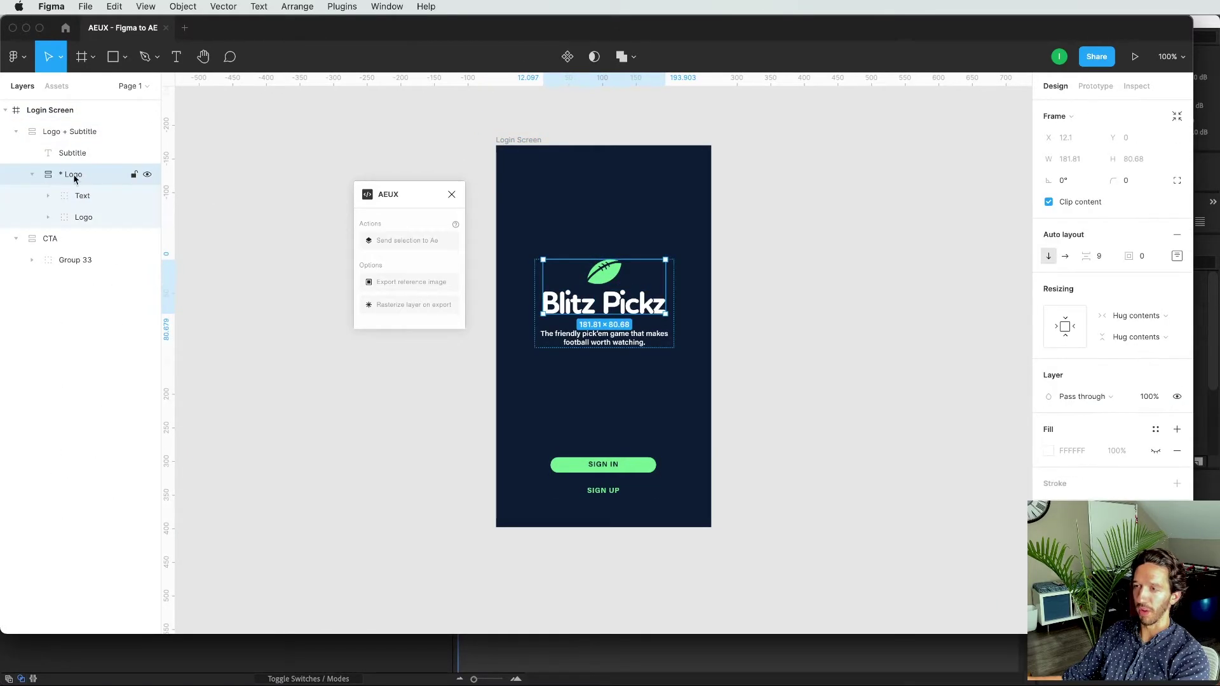
Step: Start and cancel renaming the Logo frame, then return to After Effects' Login Screen comp
left_click(297, 164)
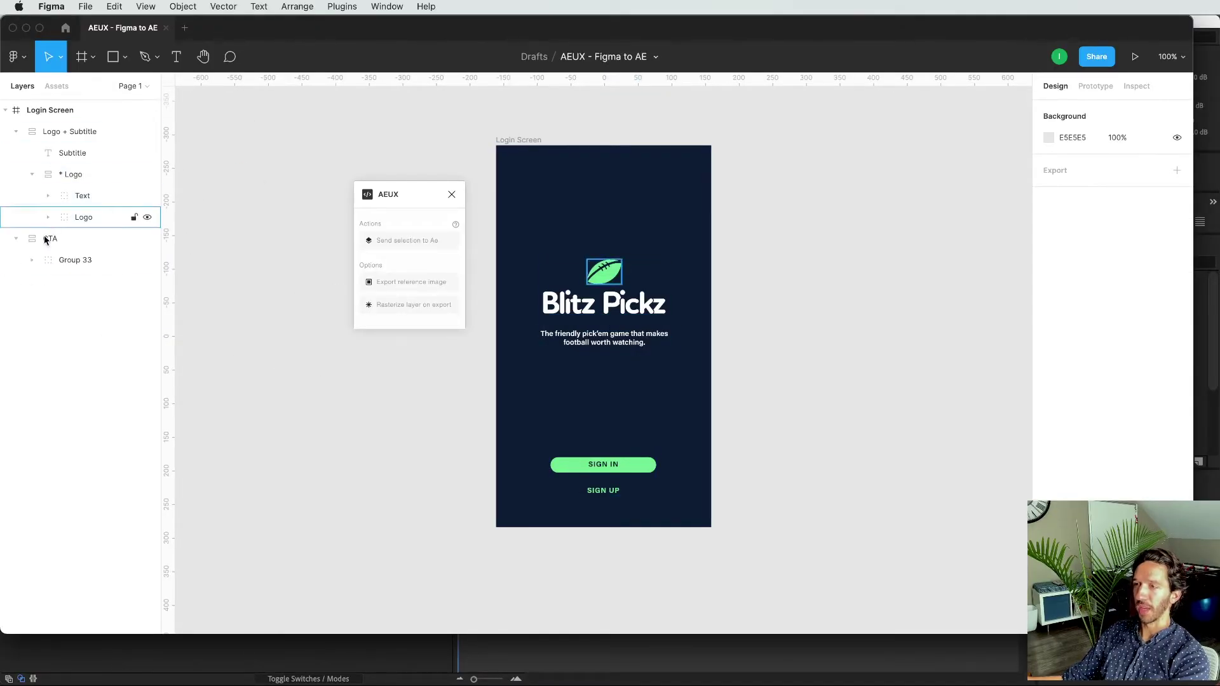
double_click(64, 176)
left_click(63, 176)
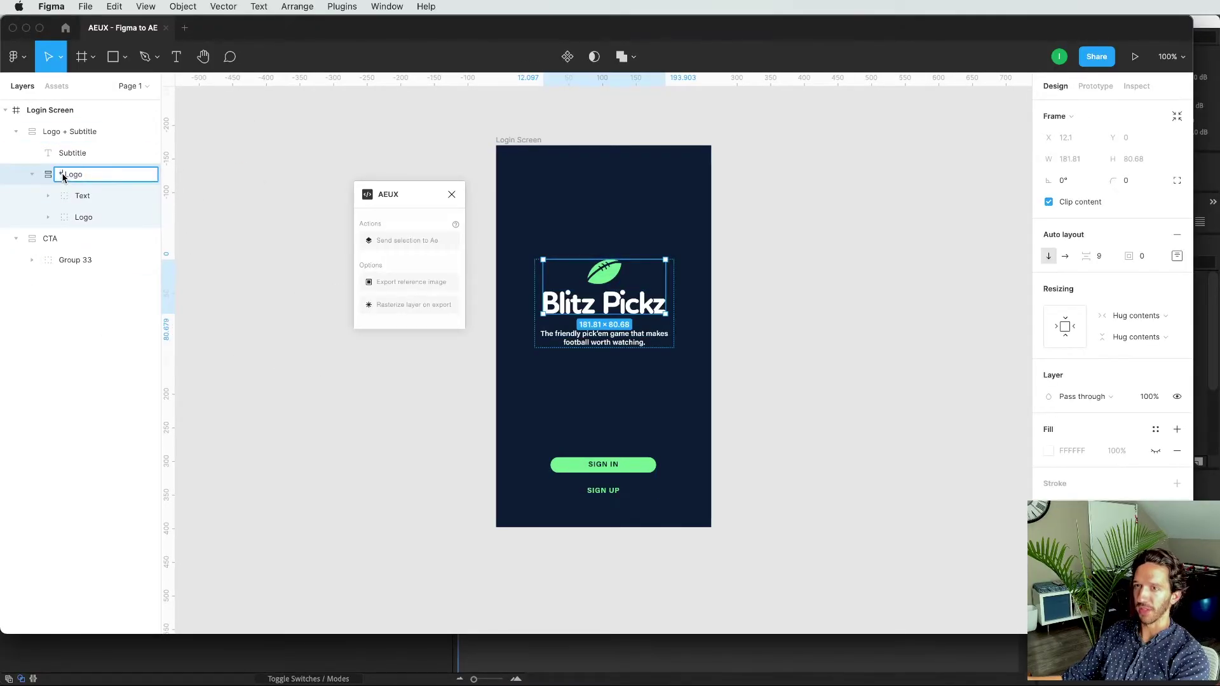
left_click(227, 184)
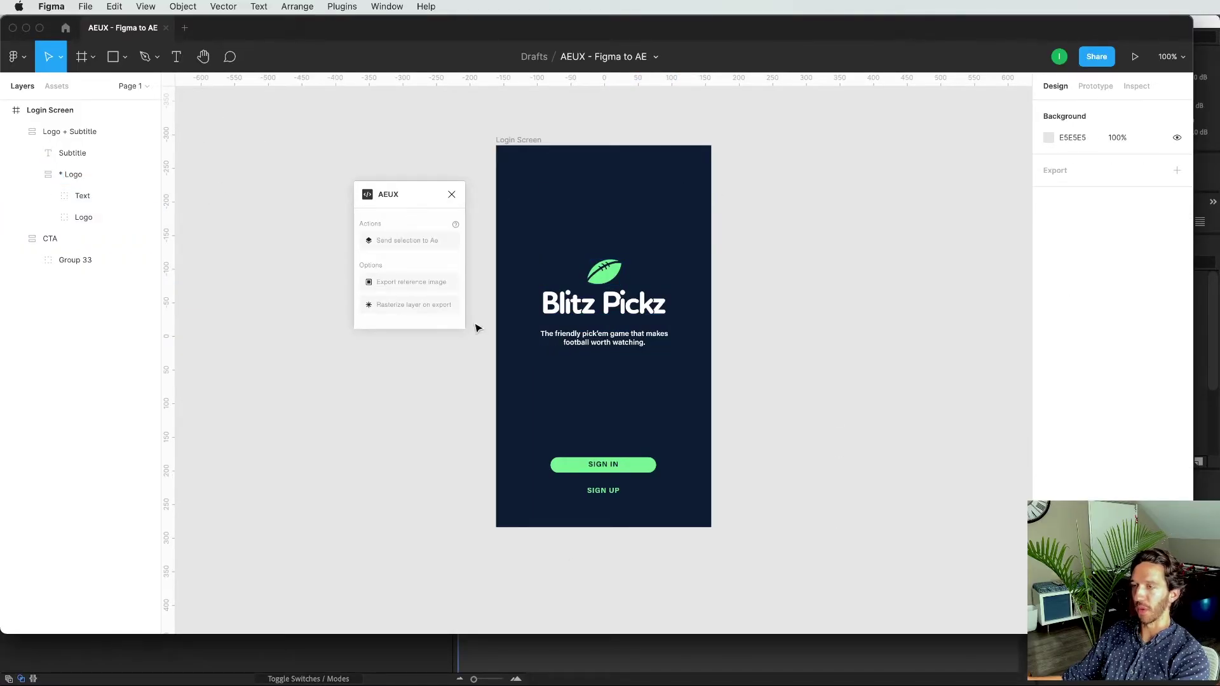
left_click(632, 661)
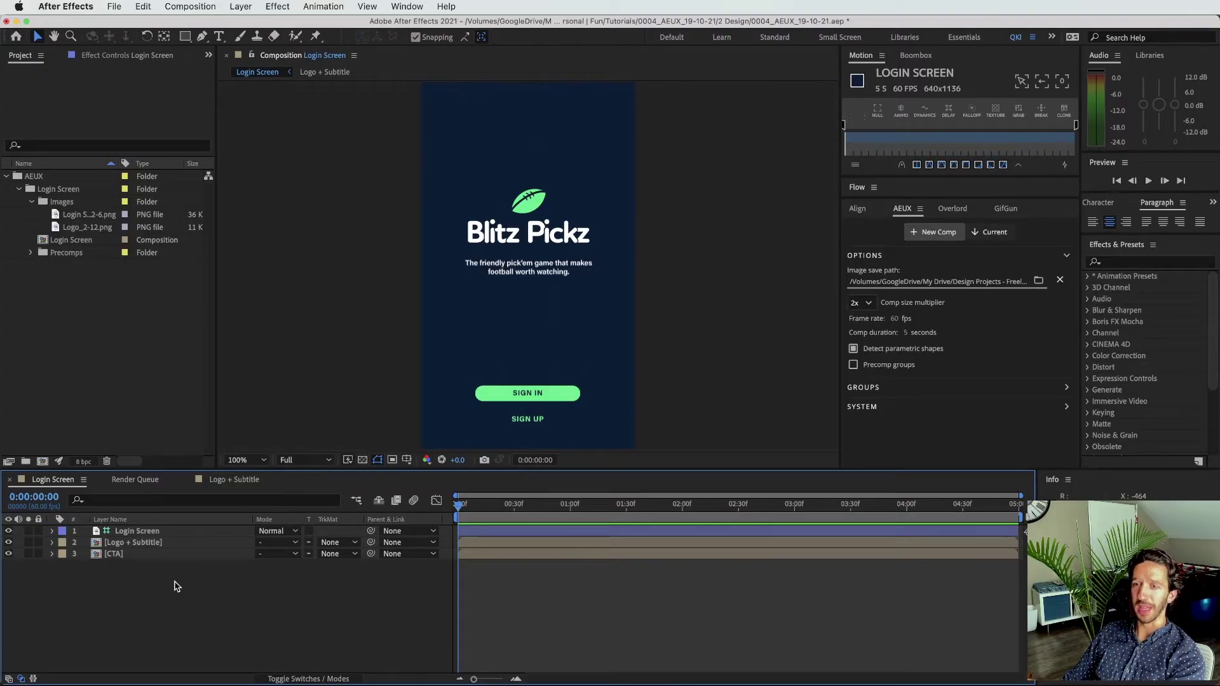
Step: Select the Login Screen layer and toggle AEUX guide layer visibility off and on
left_click(157, 535)
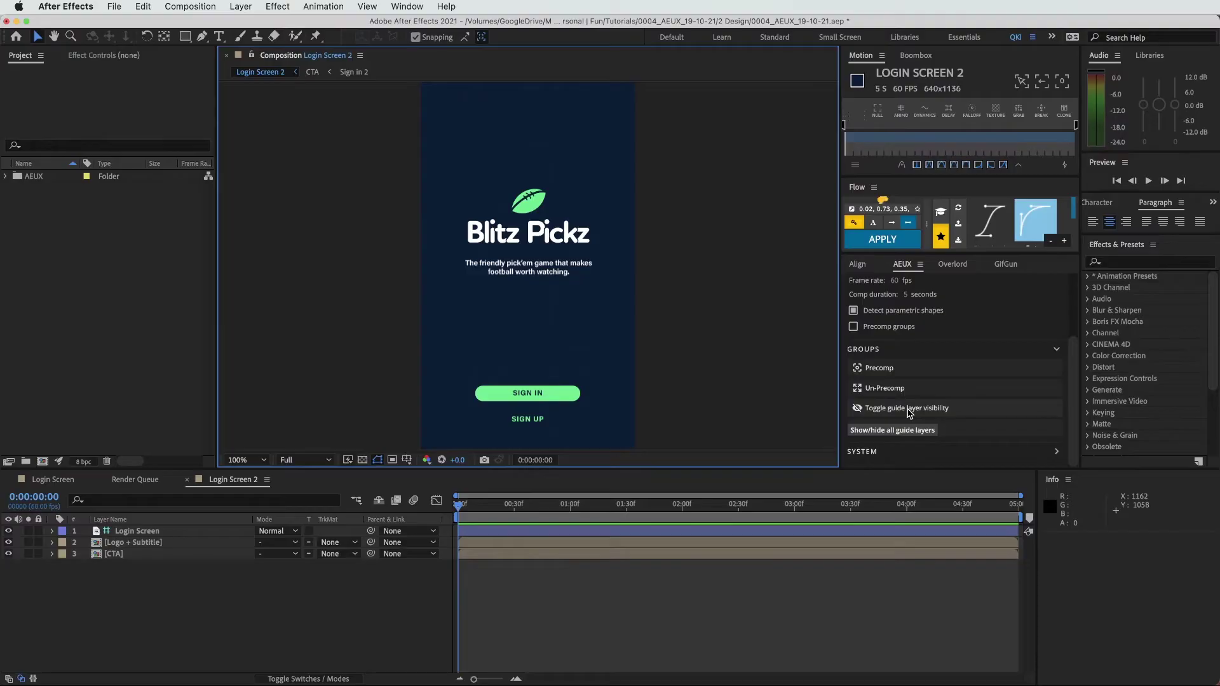
left_click(909, 413)
left_click(909, 413)
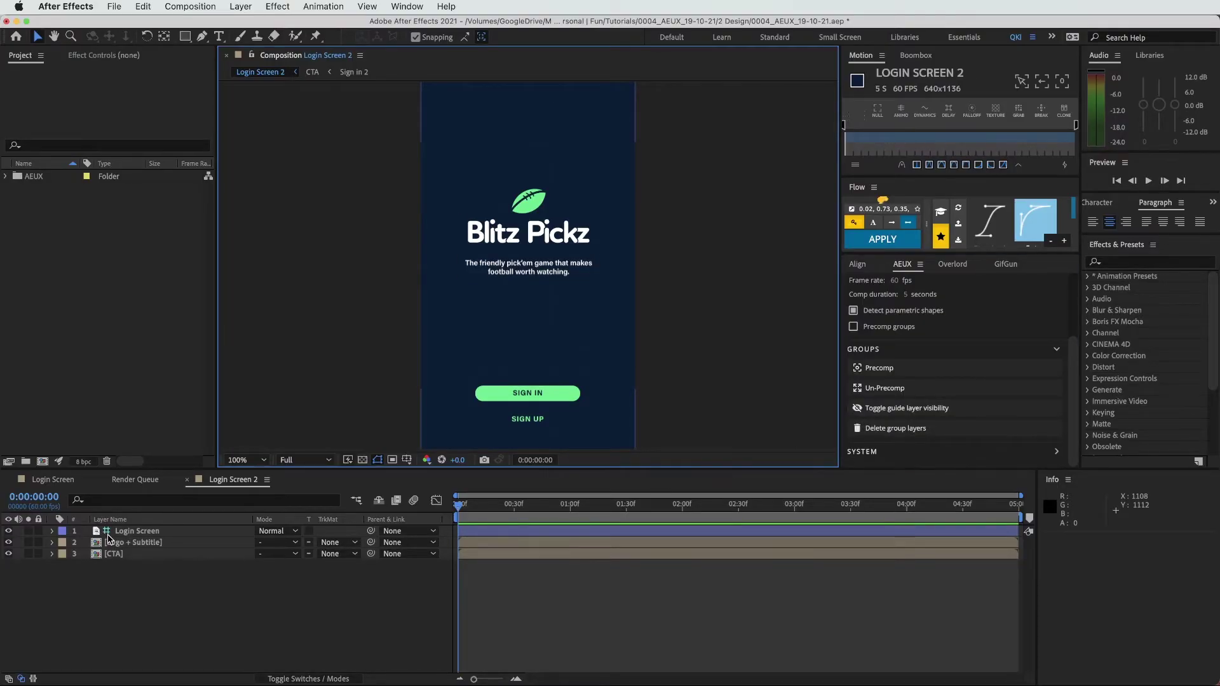
left_click(931, 408)
left_click(929, 409)
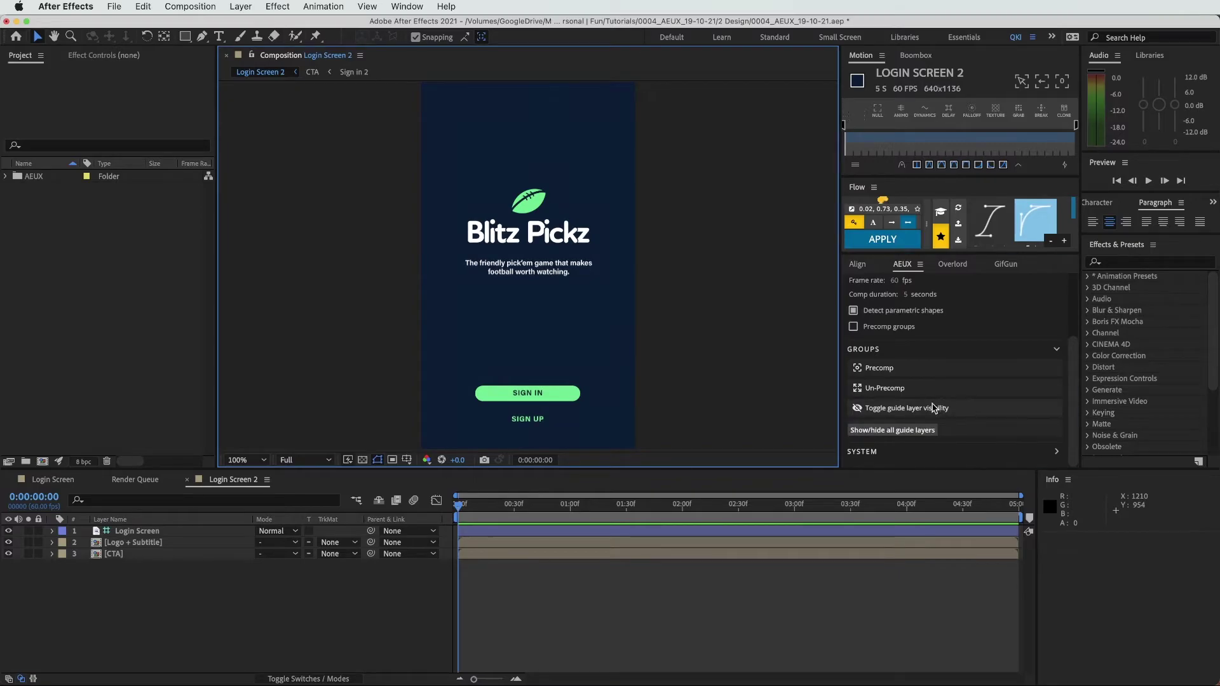
Step: Show source names, shift Login Screen_2-6.png to compare alignment, then hide it
left_click(111, 519)
left_click(137, 531)
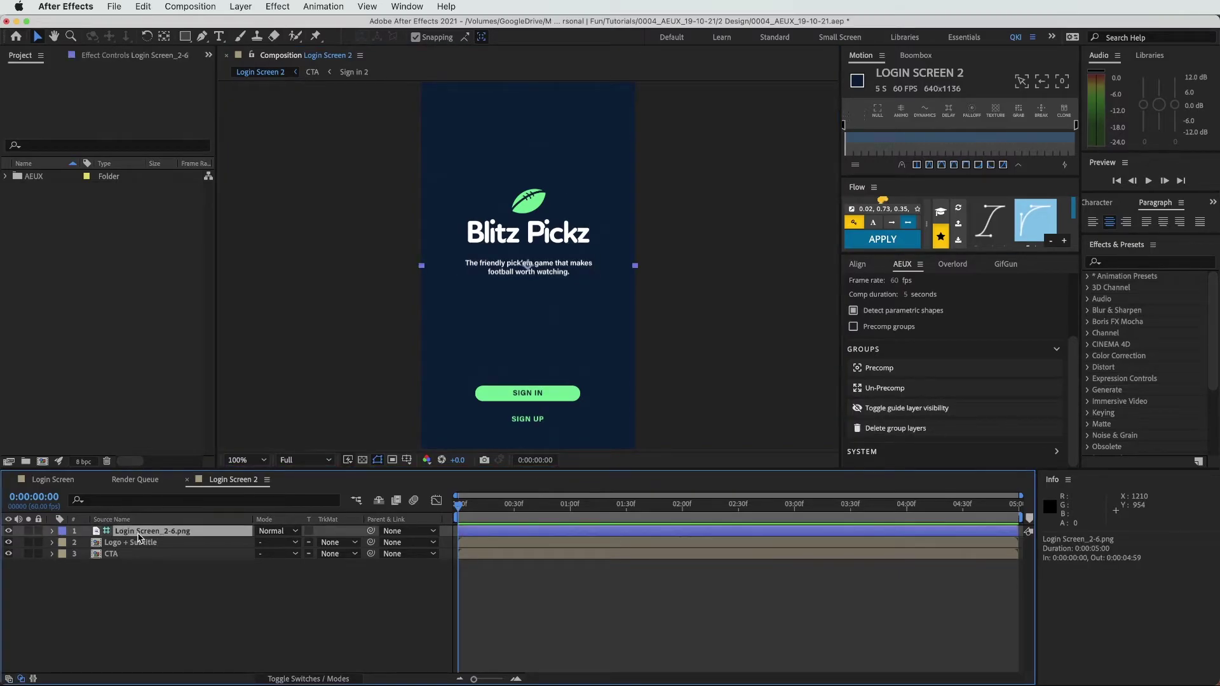
left_click_drag(543, 308, 572, 313)
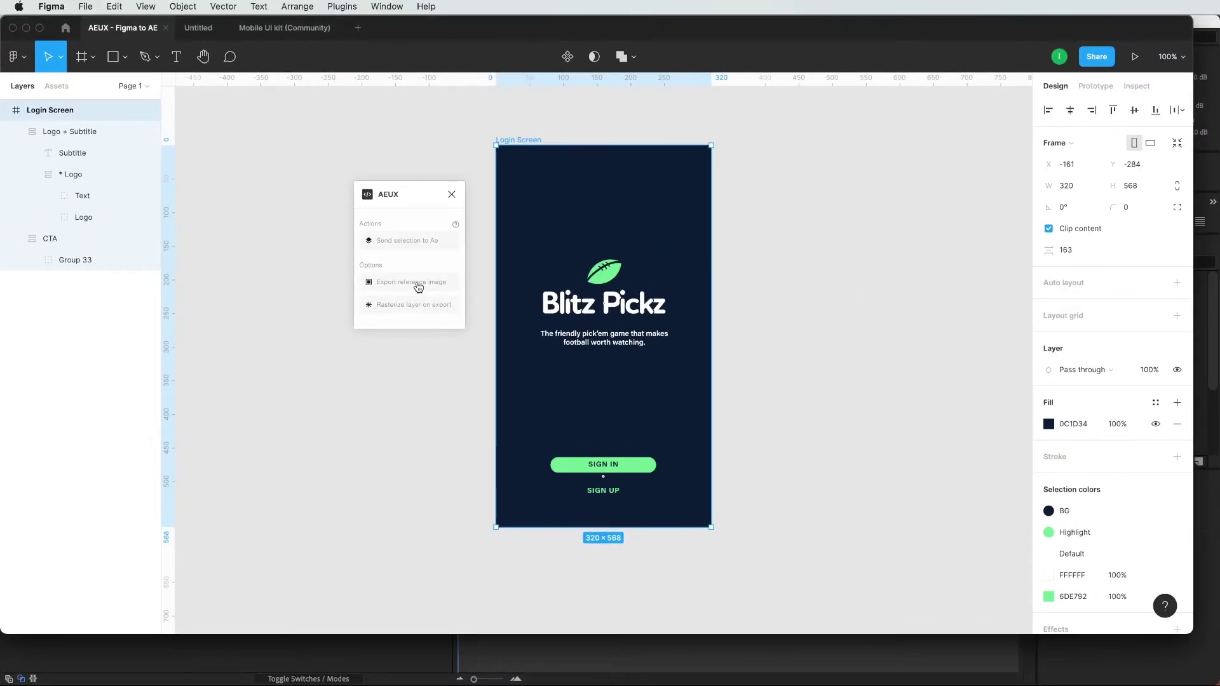
left_click(636, 302)
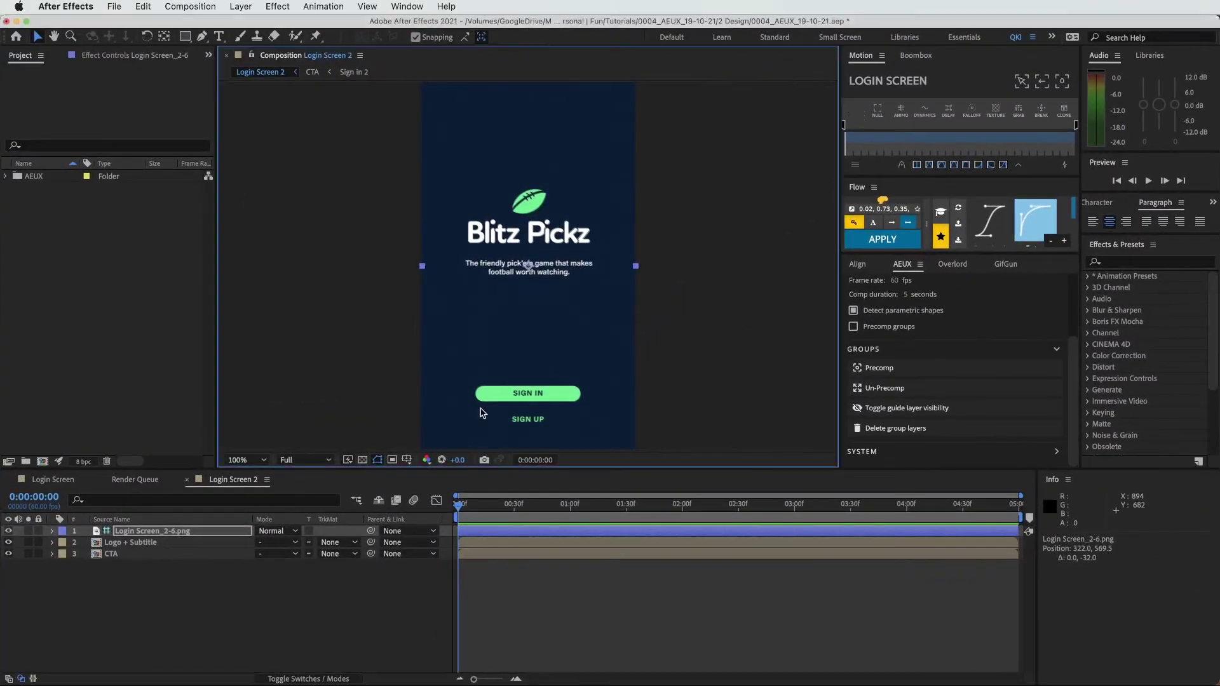
left_click_drag(578, 312, 427, 137)
left_click(729, 303)
left_click(8, 531)
left_click(568, 122)
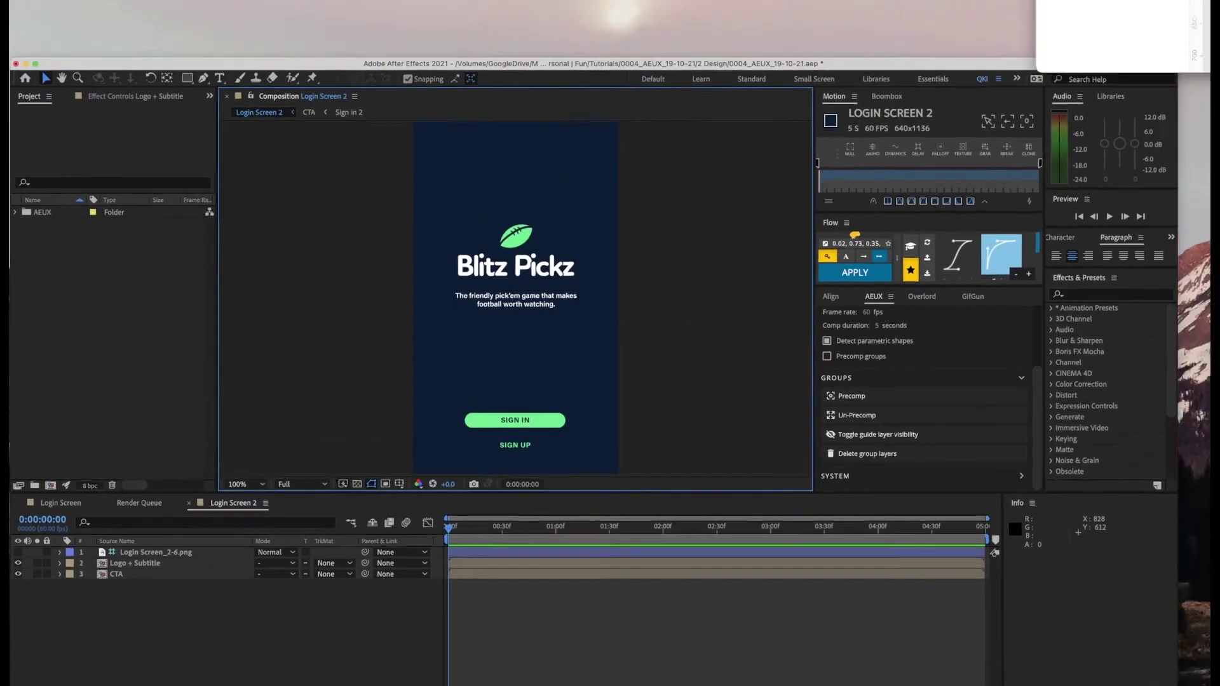
Step: Select the comp layers, toggle the transparency grid on and off, then deselect all
left_click(123, 609)
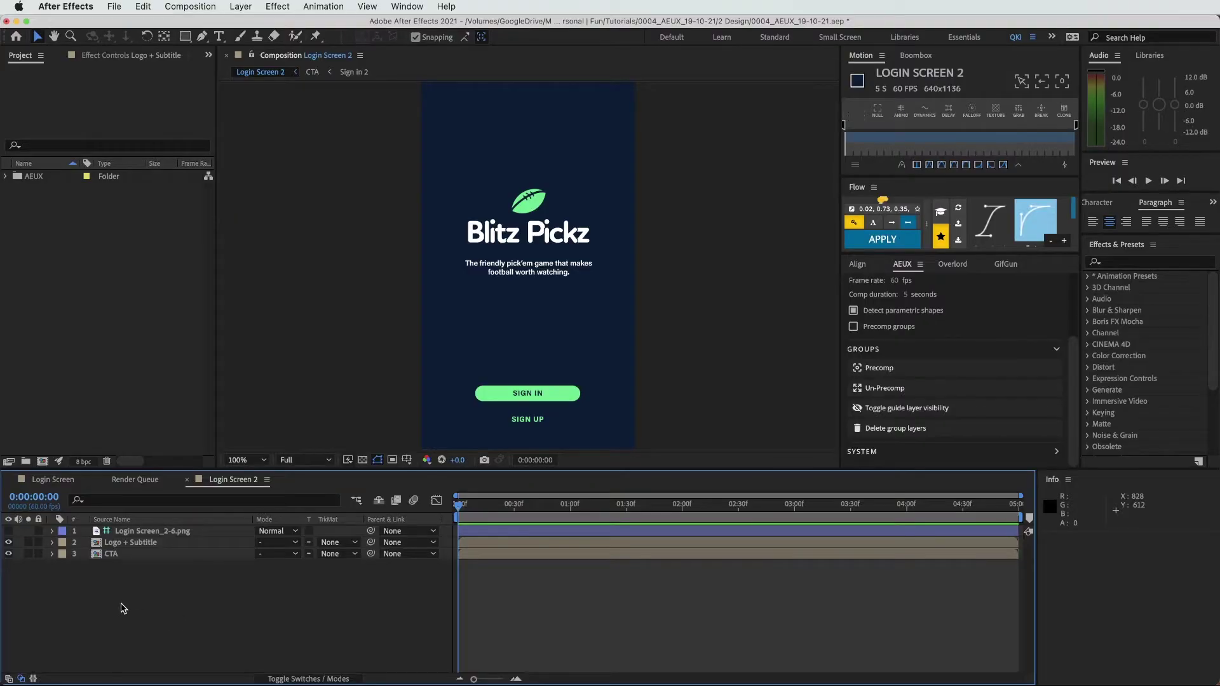
left_click_drag(148, 589, 191, 572)
left_click_drag(263, 590, 170, 528)
left_click(211, 596)
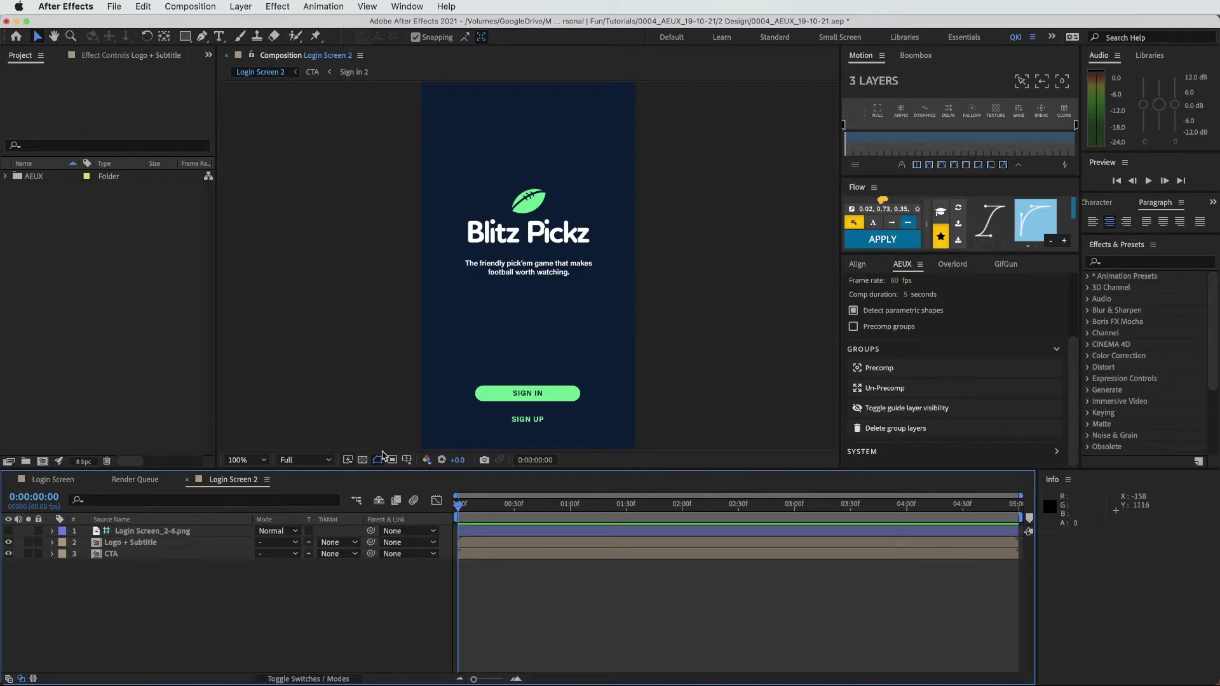
left_click(363, 459)
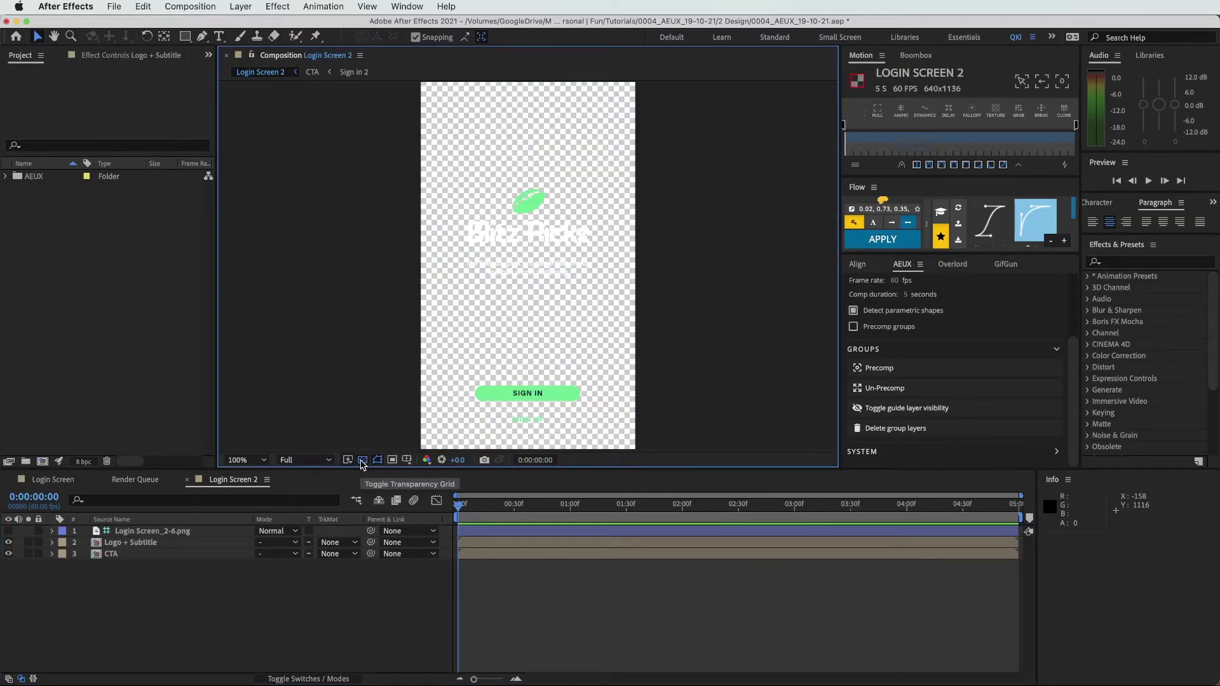
left_click(362, 459)
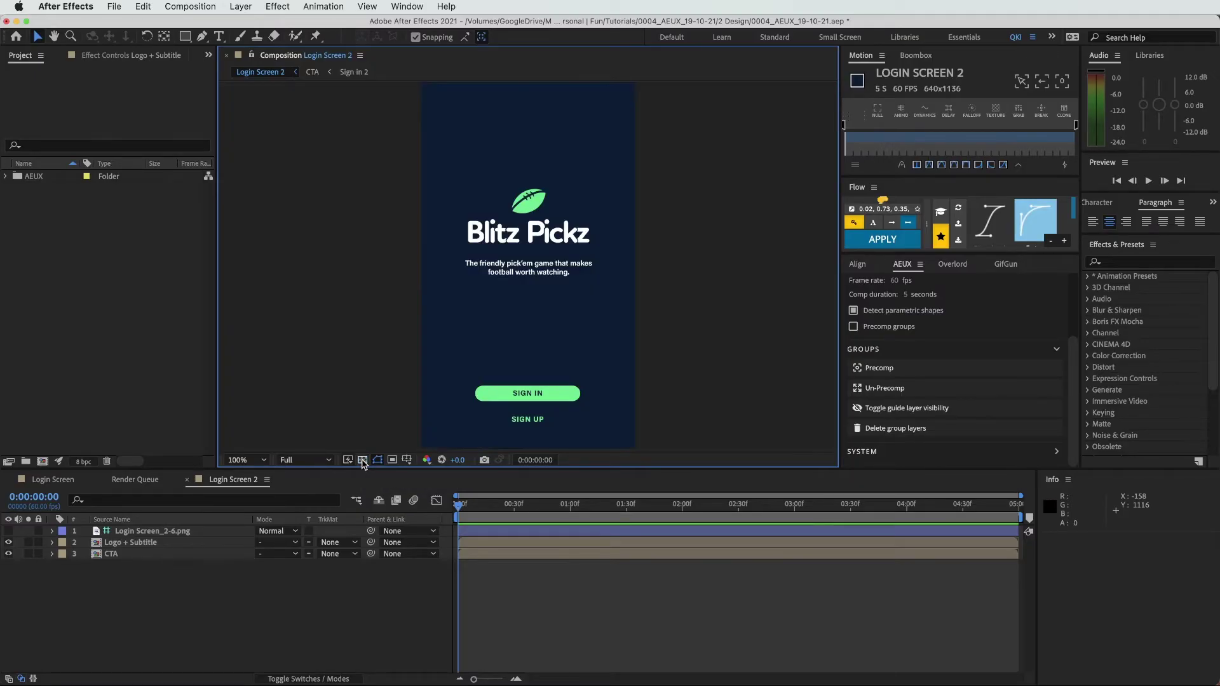
left_click_drag(562, 320, 444, 99)
key("ctrl+shift+a")
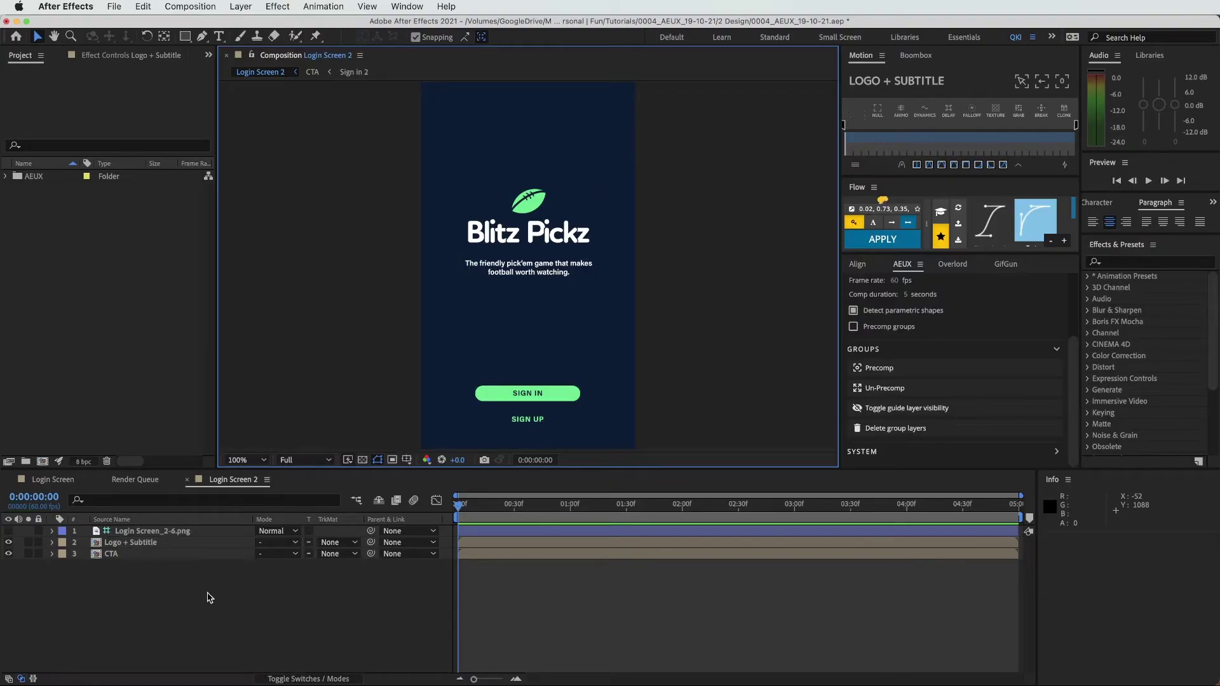
Step: Start a new solid layer from the timeline's New menu and open its colour picker
right_click(209, 598)
mouse_move(347, 609)
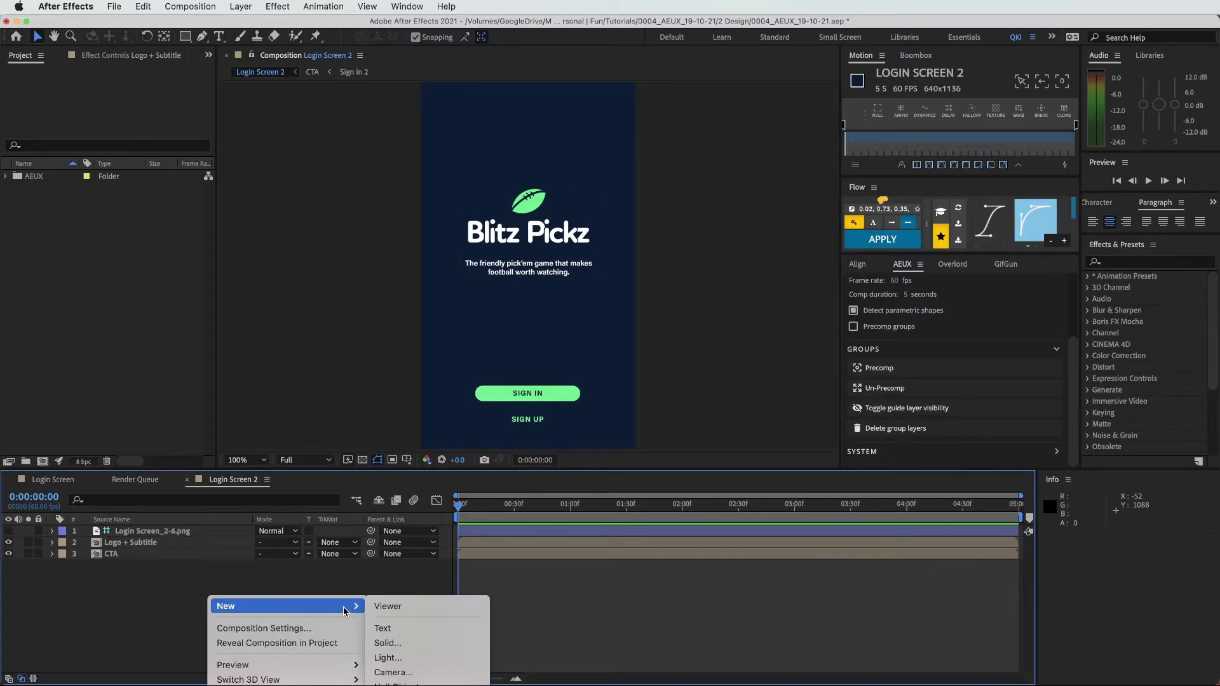
left_click(386, 643)
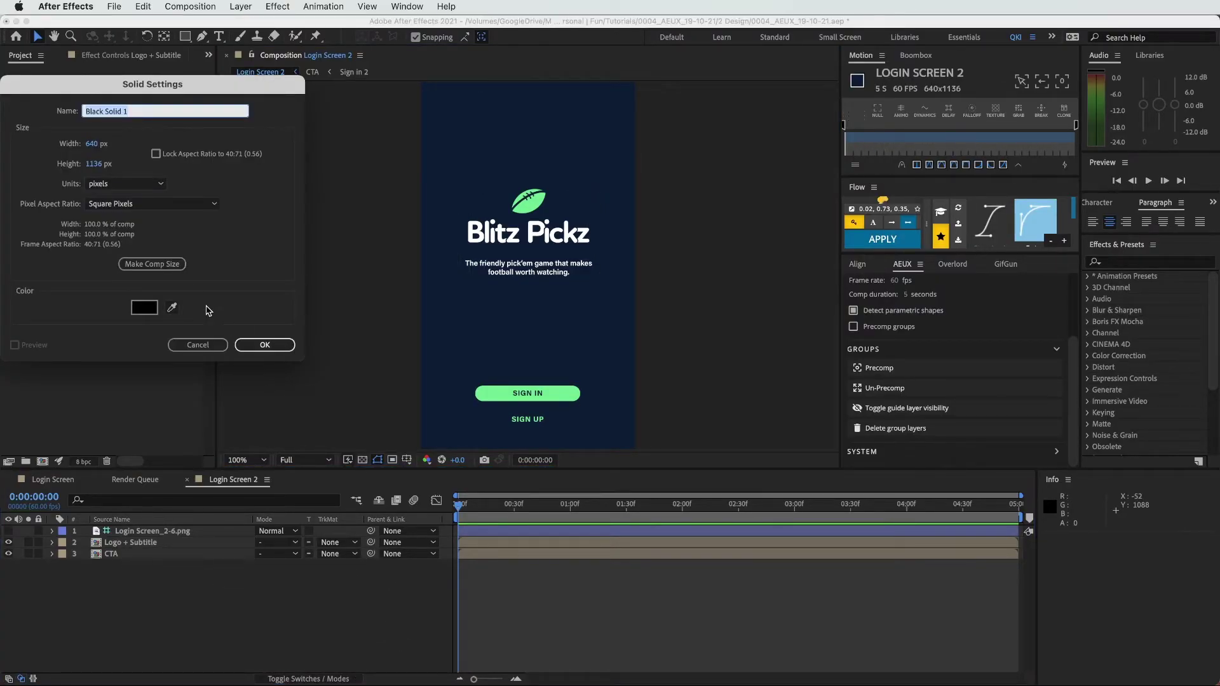
left_click(172, 309)
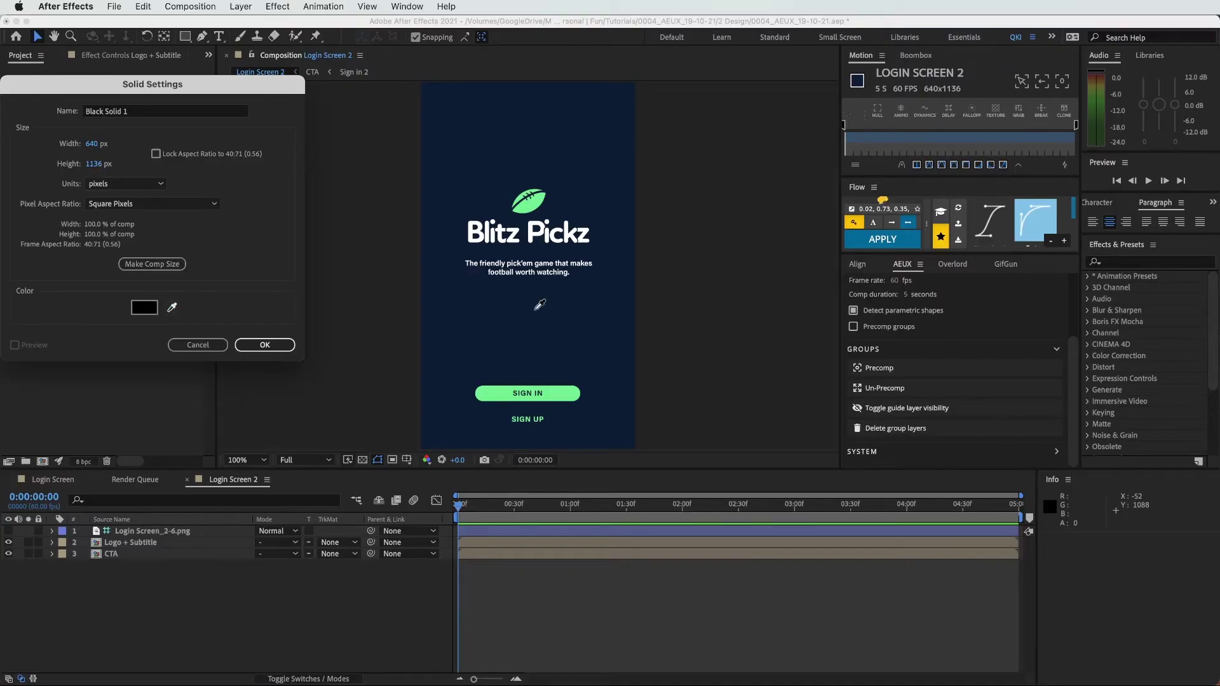
left_click(143, 314)
key("super+v")
key("Return")
left_click(172, 307)
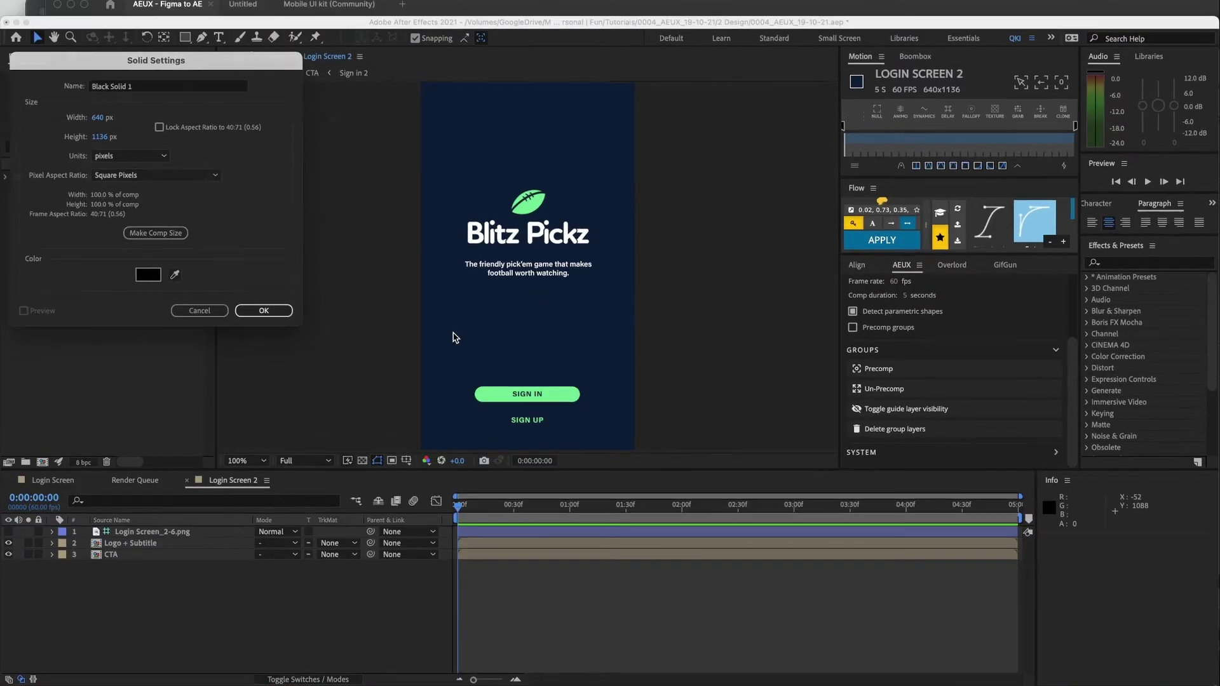
key("Return")
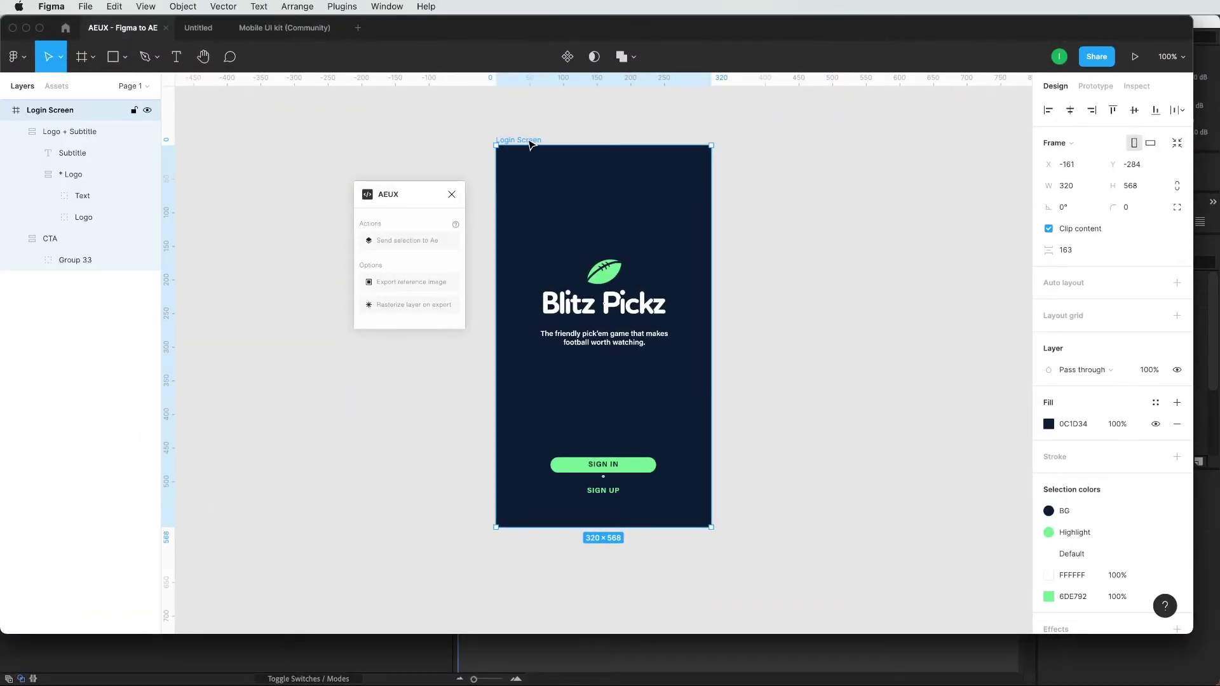
Step: Copy Figma's 0C1D34 frame fill into the solid's colour and create Dark Royal Blue Solid 1
left_click(983, 415)
left_click(519, 141)
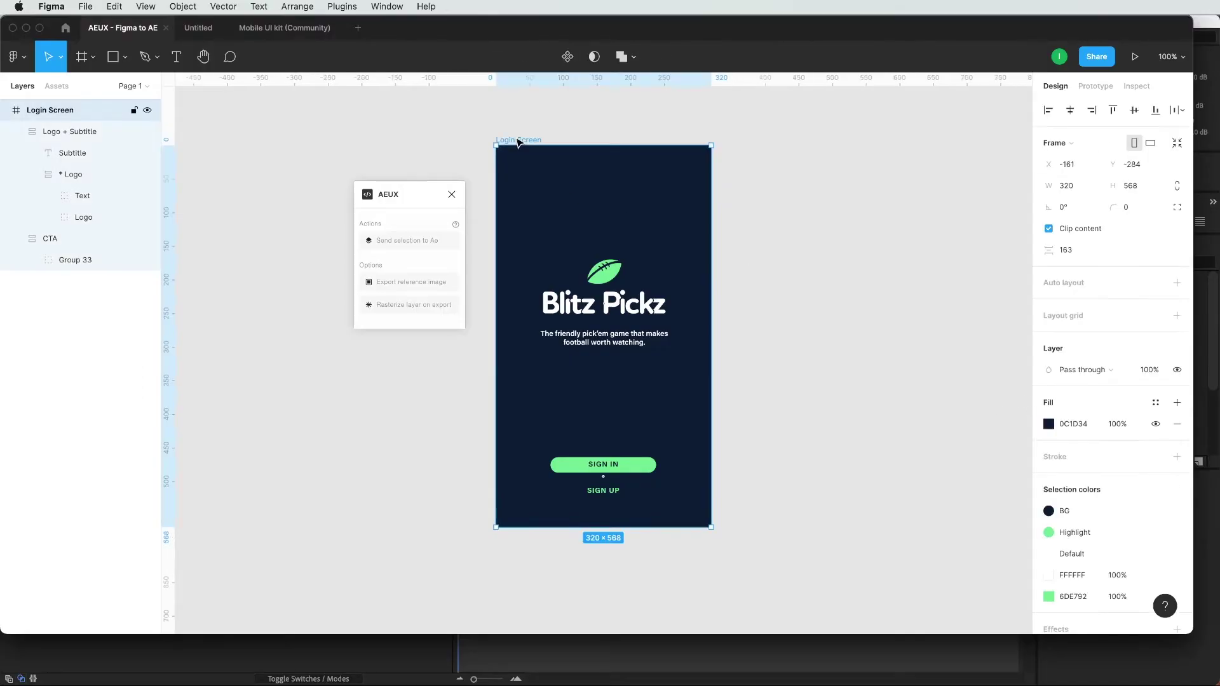
left_click(1068, 425)
key("ctrl+c")
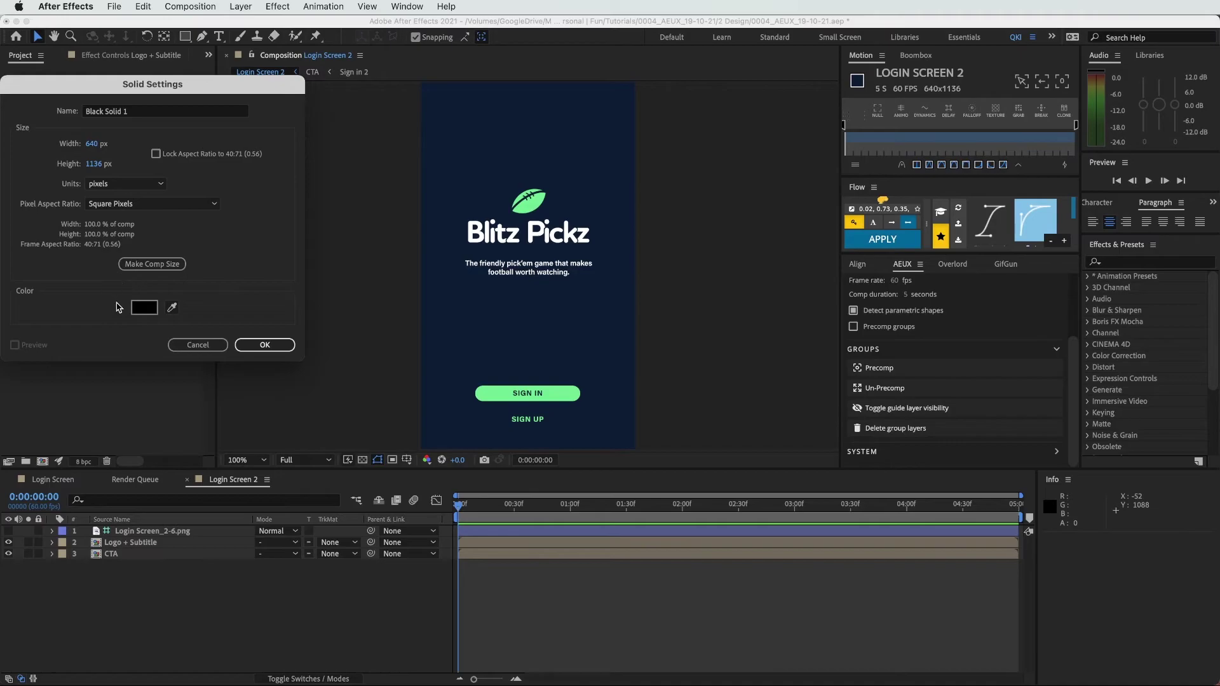
left_click(145, 308)
key("ctrl+v")
left_click(307, 112)
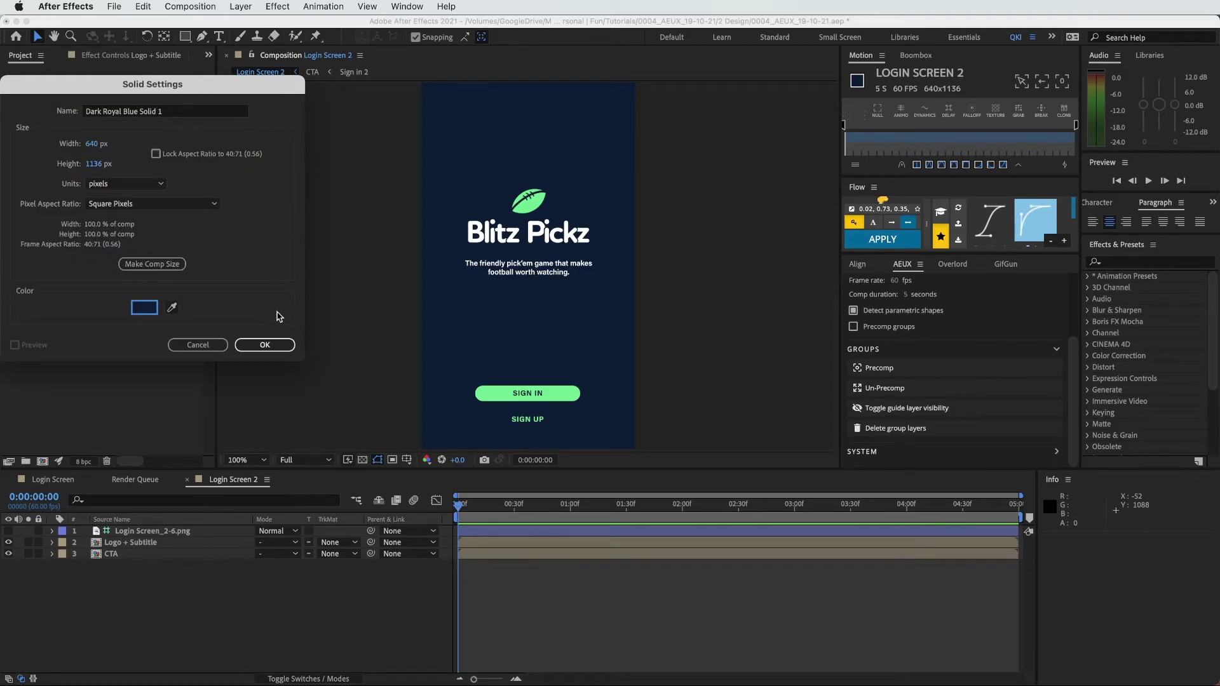
left_click(280, 345)
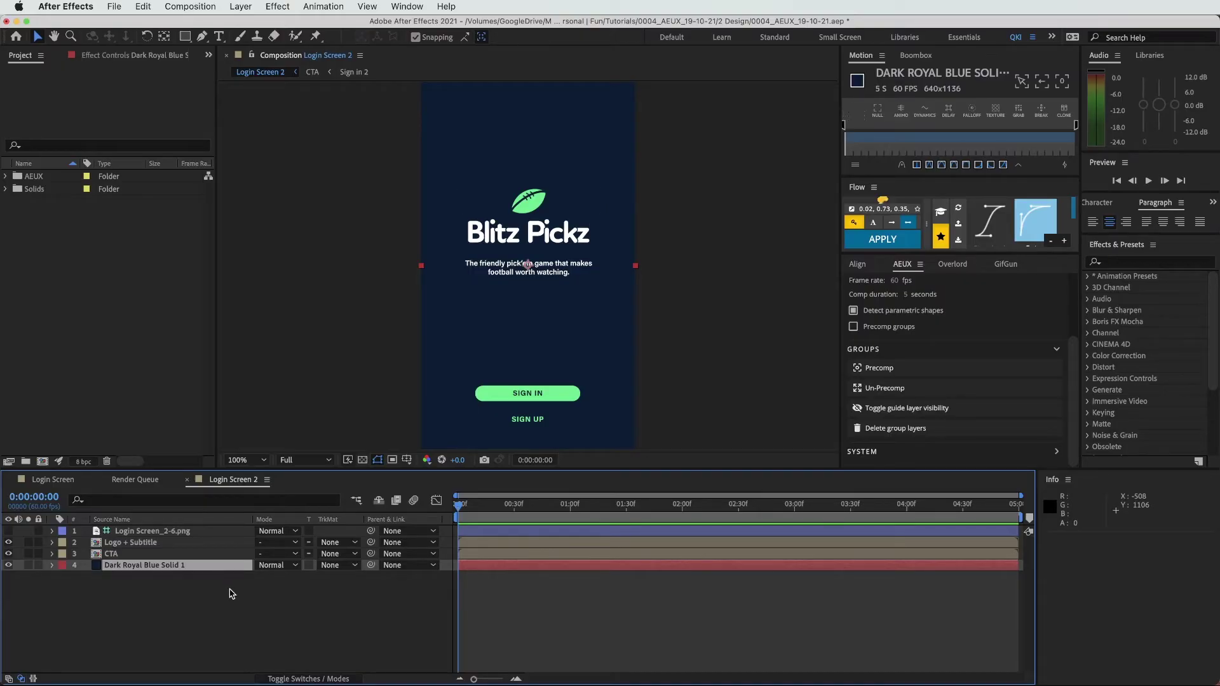
left_click(261, 588)
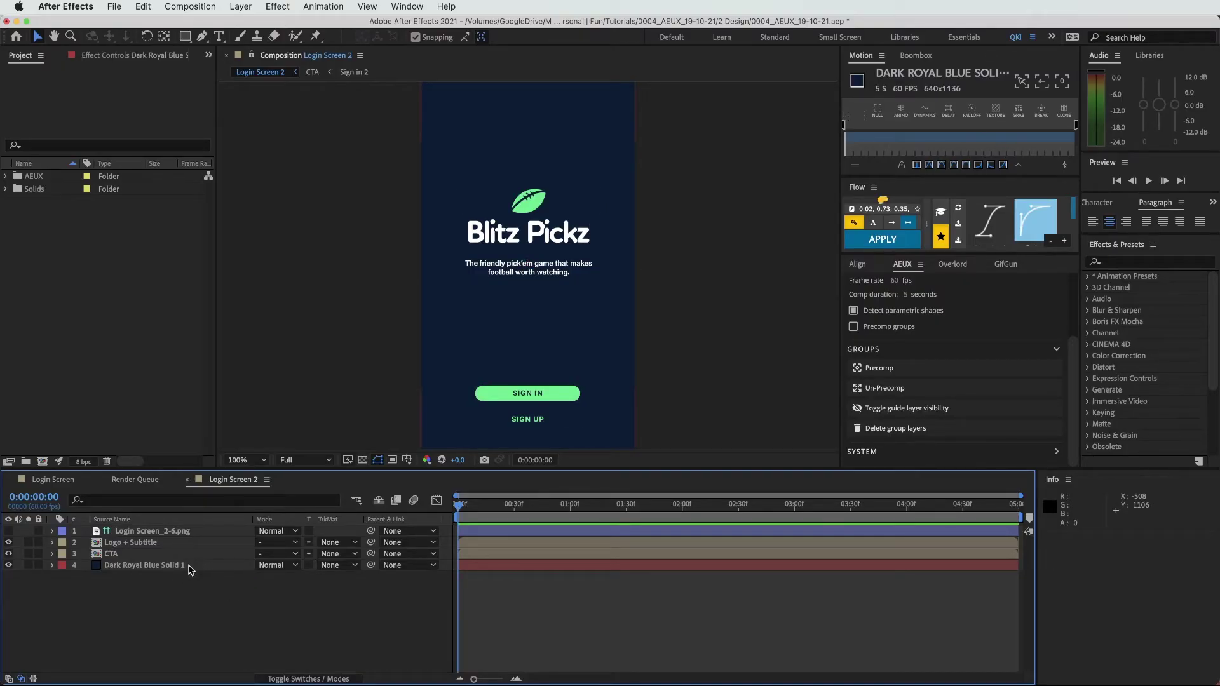
left_click(98, 570)
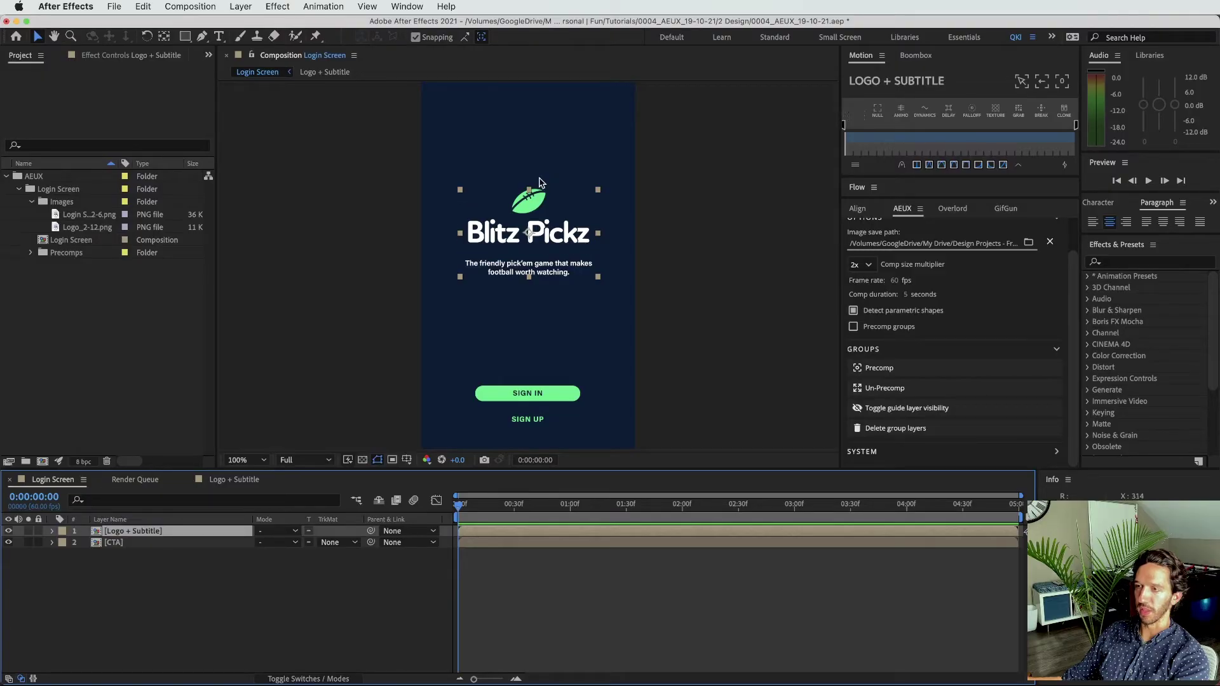
Step: Peek inside Logo + Subtitle, then un-precomp it with AEUX into Subtitle, Logo and Logo + Subtitle 2
double_click(159, 532)
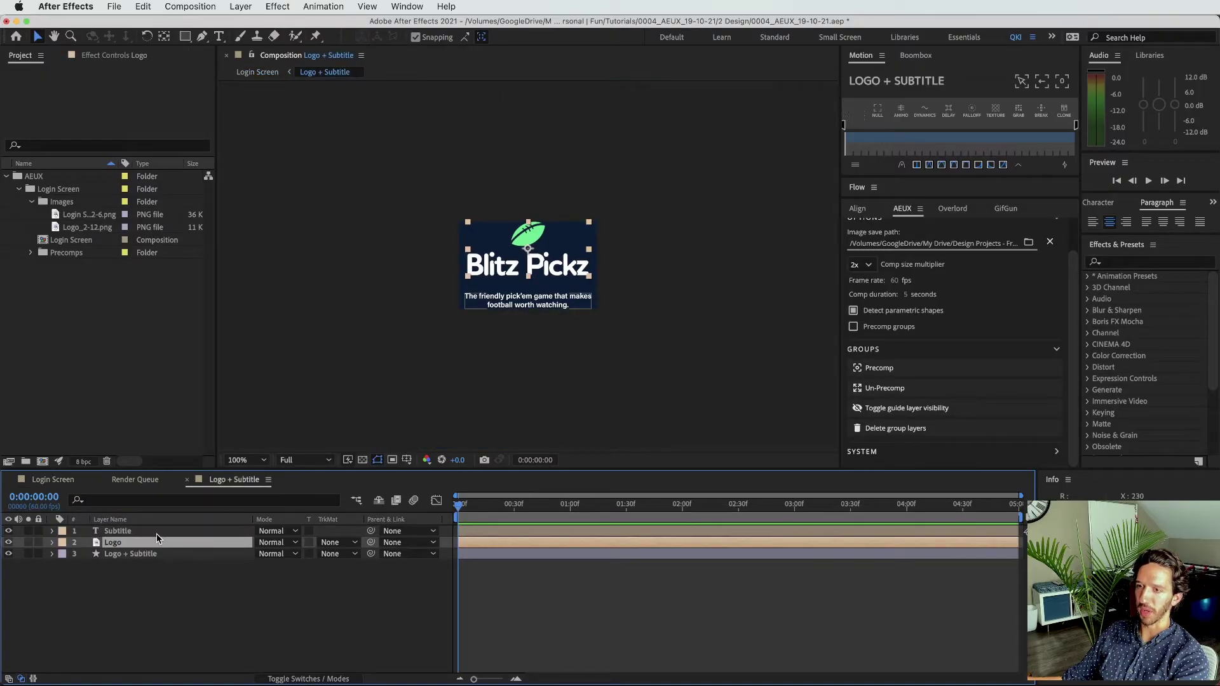
left_click(188, 482)
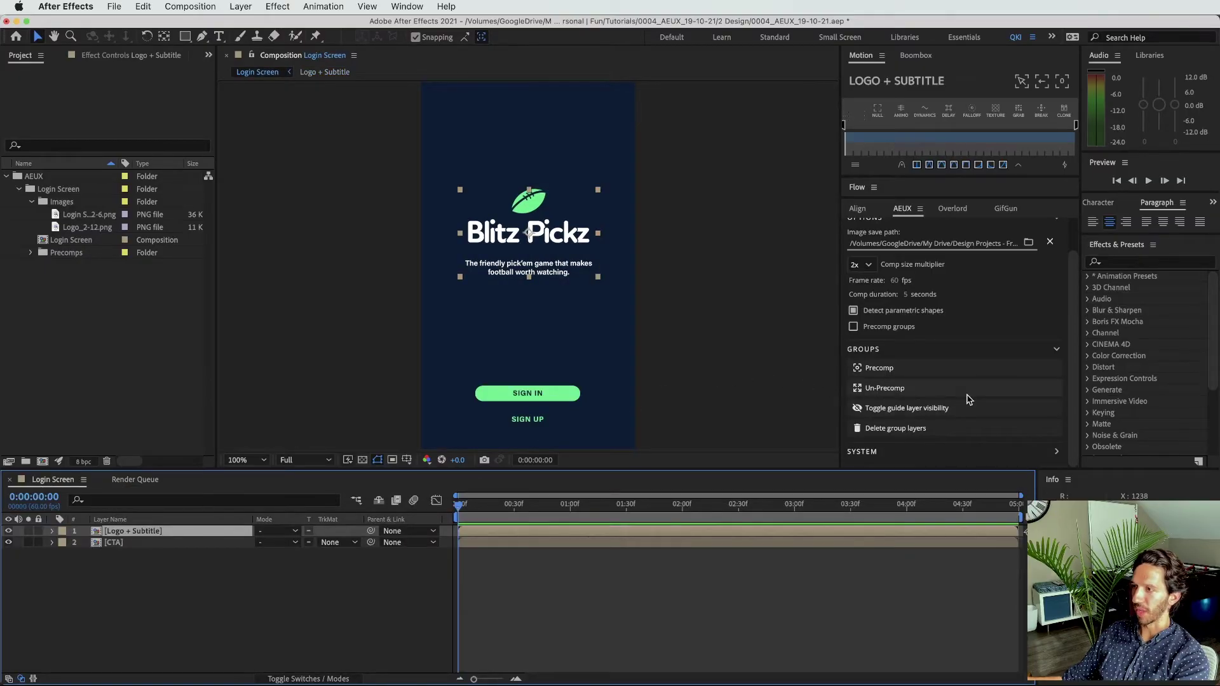
left_click(926, 394)
left_click(236, 631)
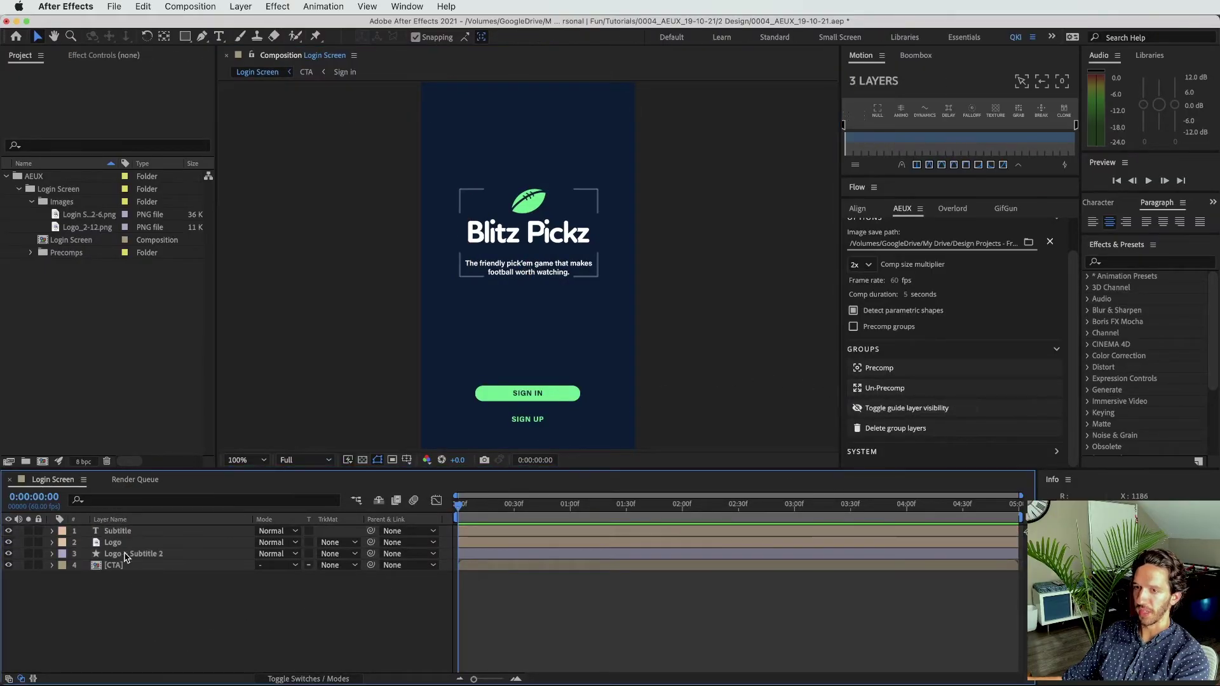
Step: Select the Logo + Subtitle 2 layer, nudge its box in the viewer, and view the matching Figma frame
left_click(118, 531)
left_click(119, 545)
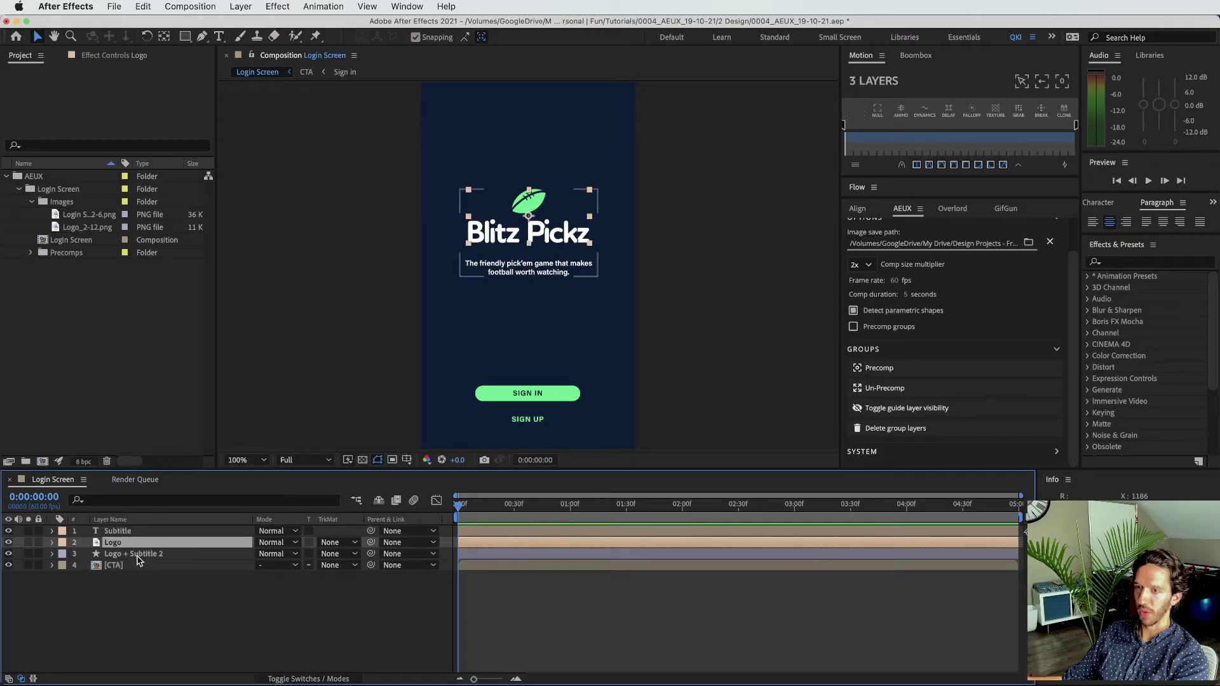
left_click(141, 555)
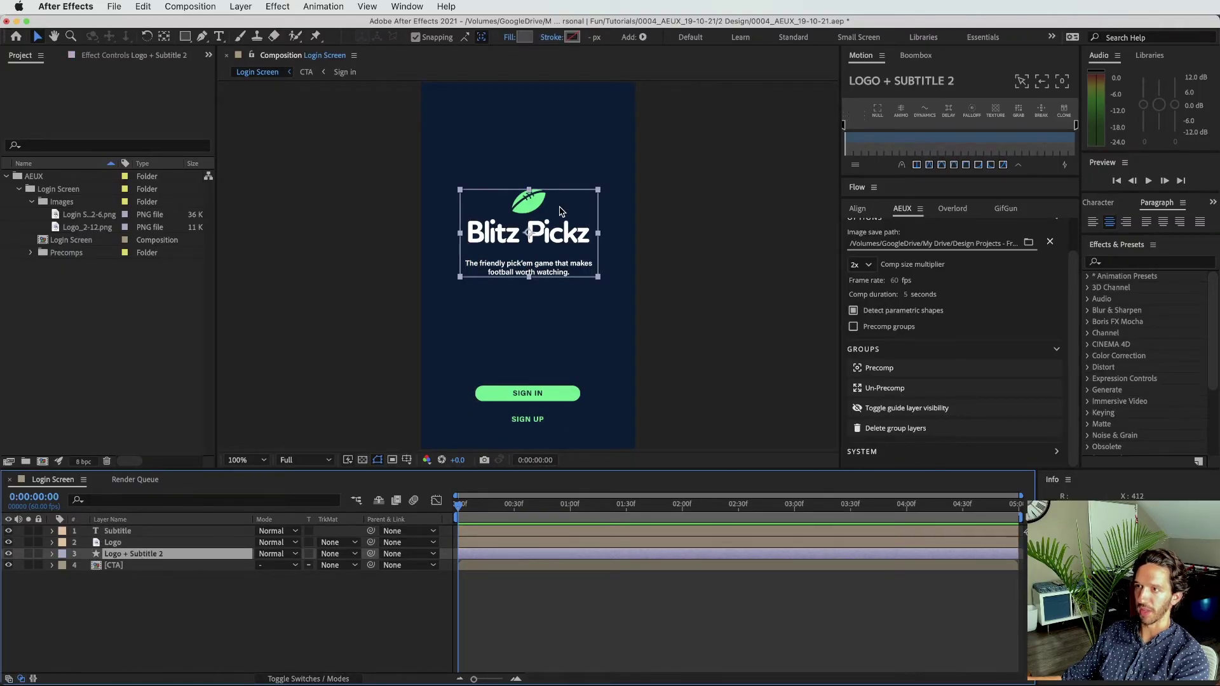
mouse_move(560, 224)
left_mouse_down()
mouse_move(572, 281)
mouse_move(583, 239)
mouse_move(494, 224)
mouse_move(566, 221)
mouse_move(532, 216)
mouse_move(563, 205)
left_mouse_up()
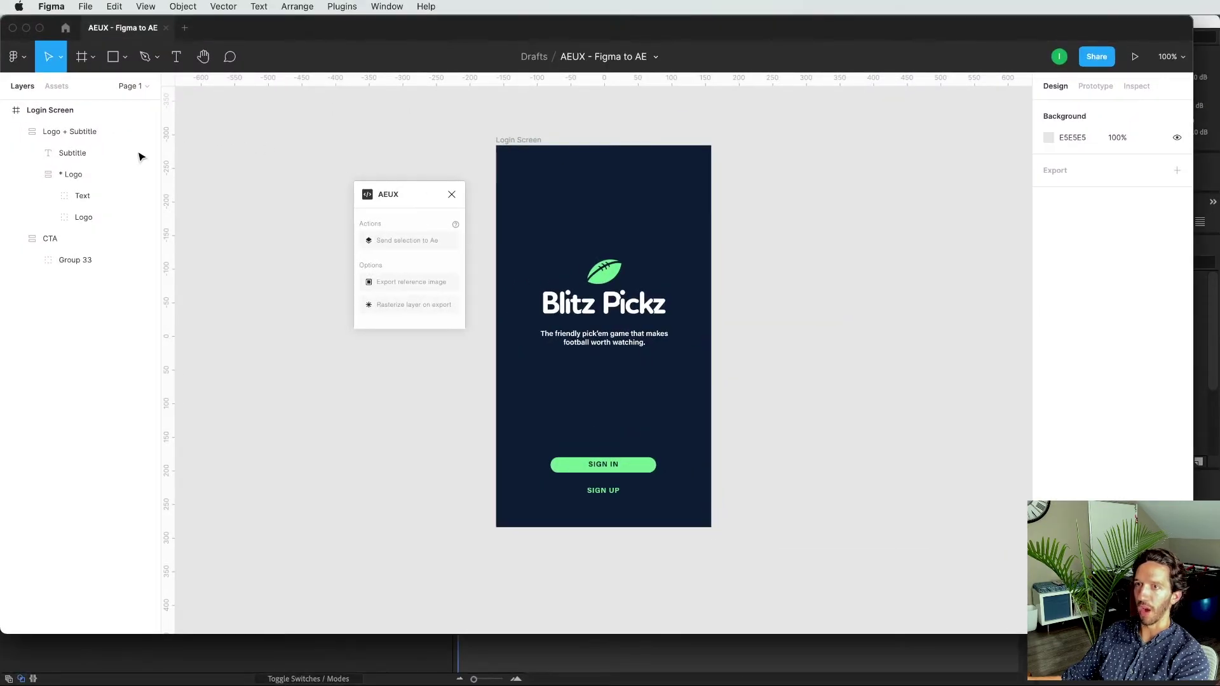
left_click(69, 132)
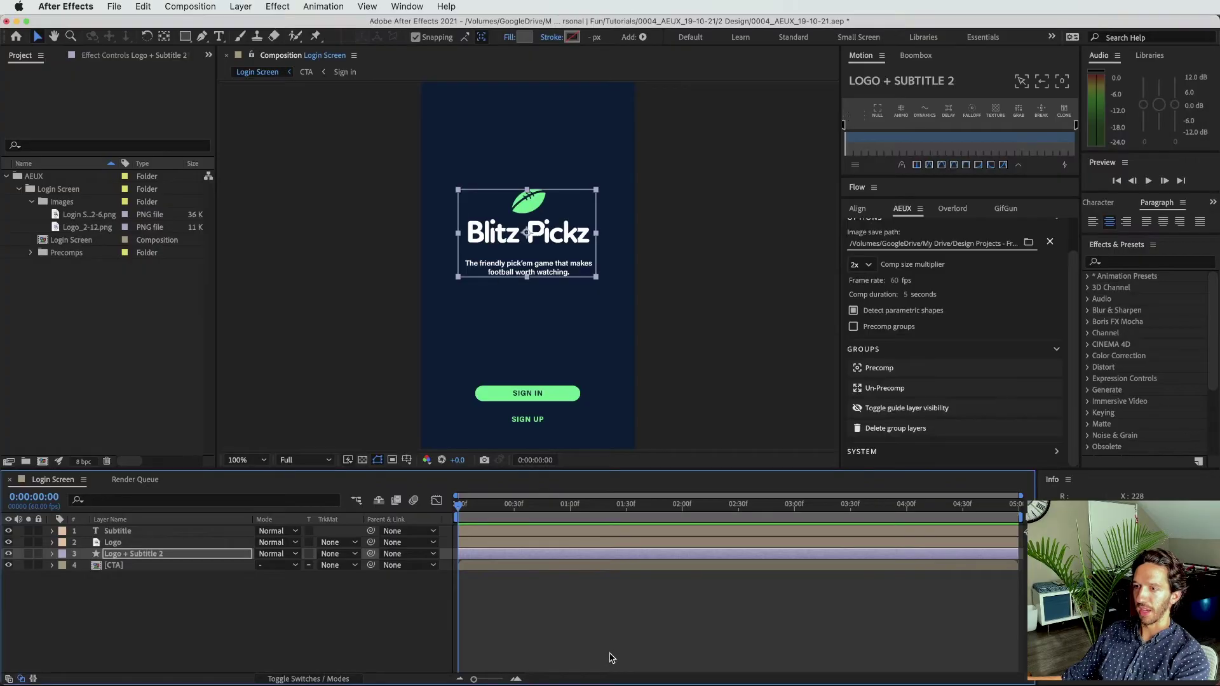
Step: Delete the Logo + Subtitle 2 layer, leaving only Subtitle, Logo and CTA
left_click(150, 552, "ctrl")
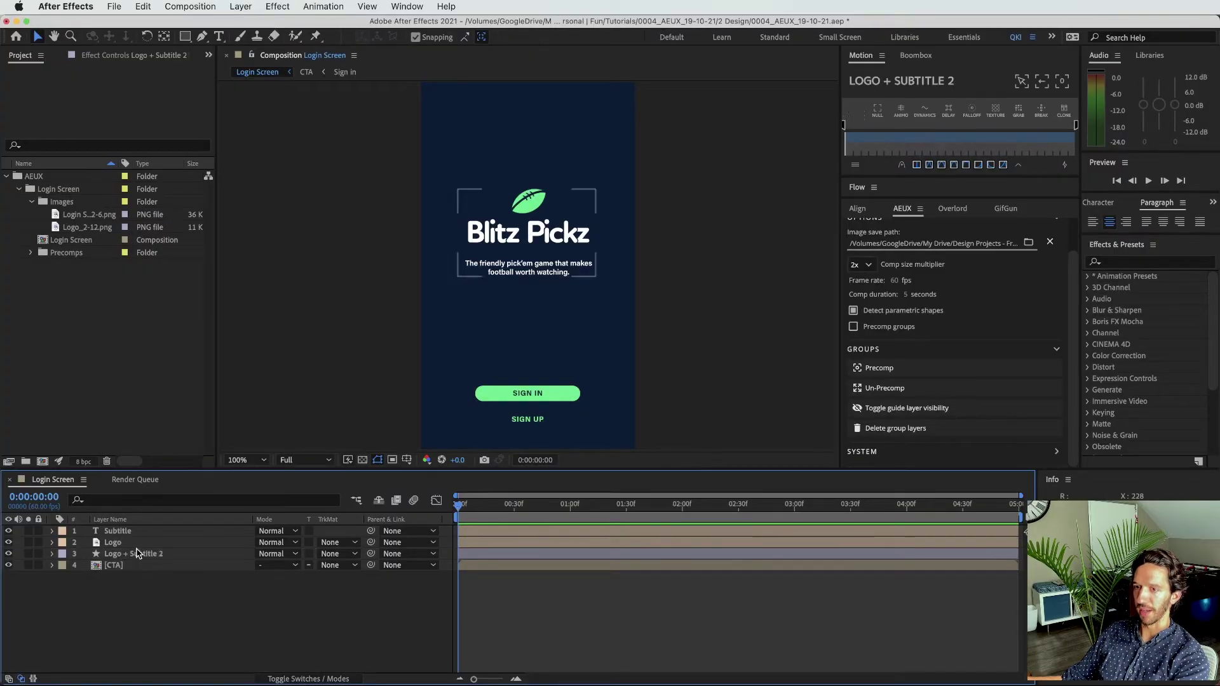
left_click(153, 553)
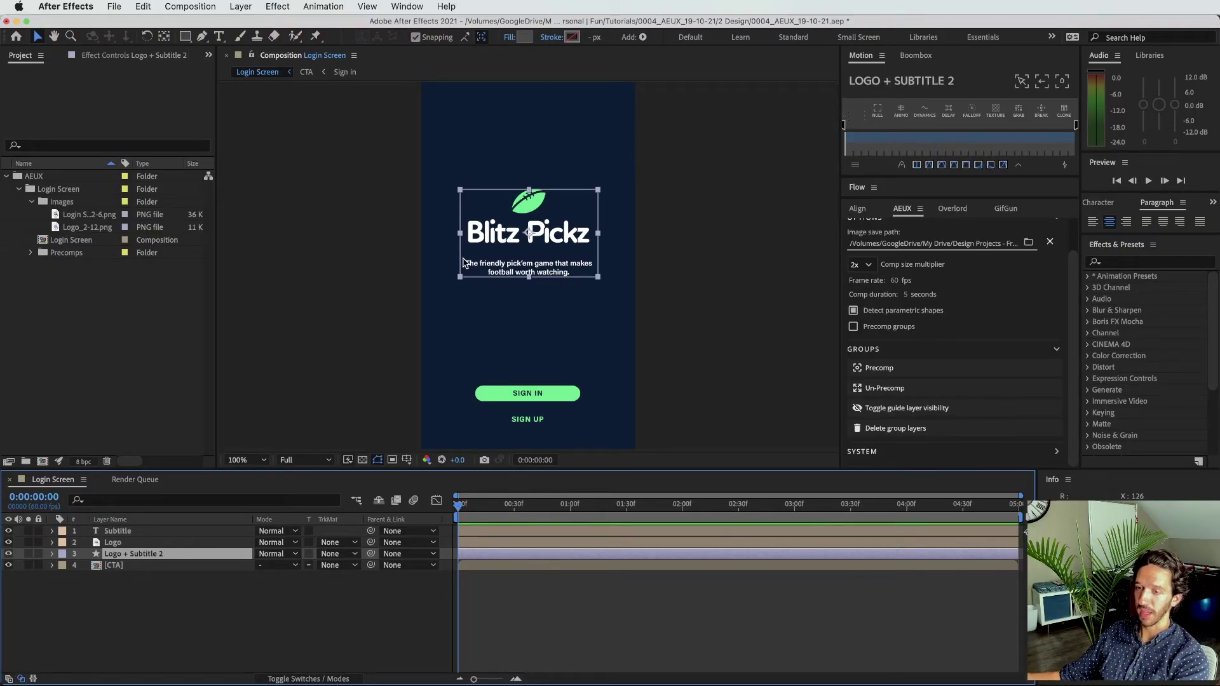
left_click(185, 604)
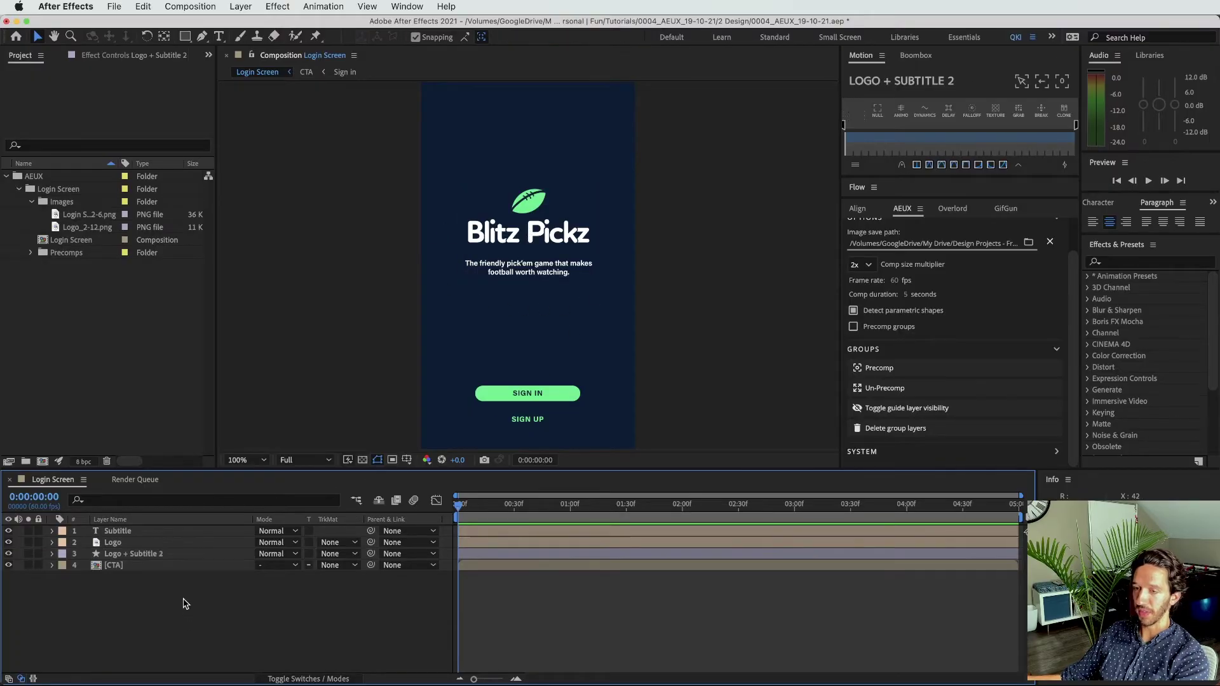
left_click(175, 555)
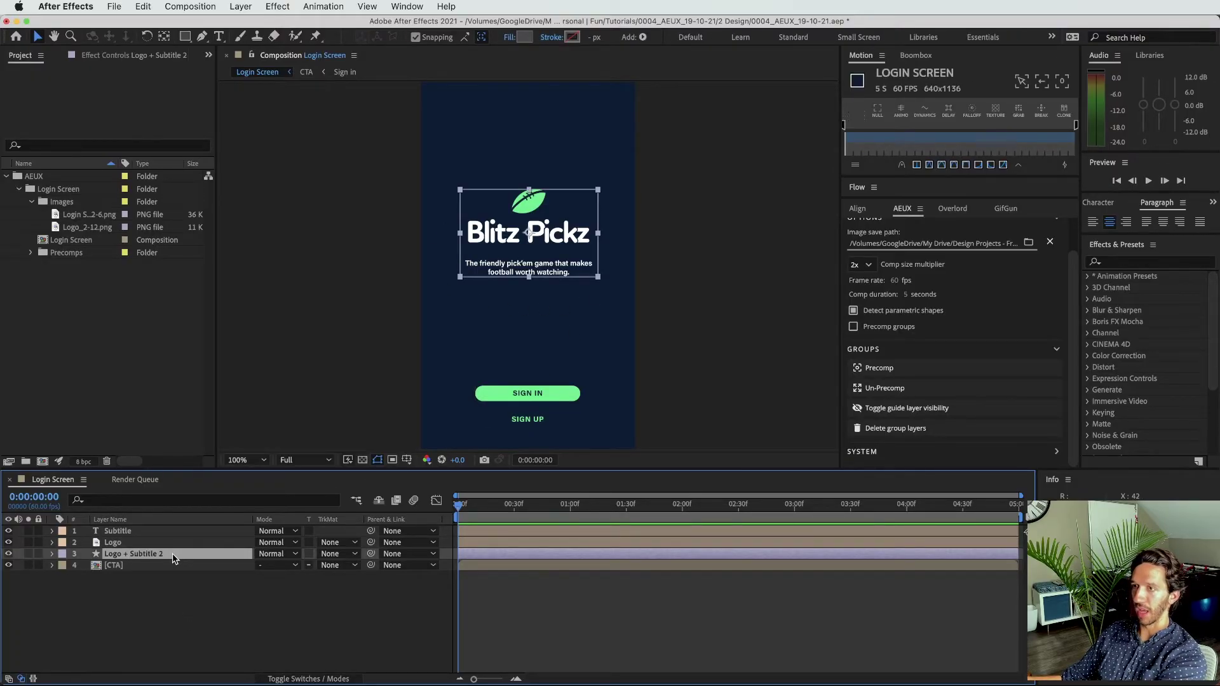
key("Delete")
left_click(162, 545)
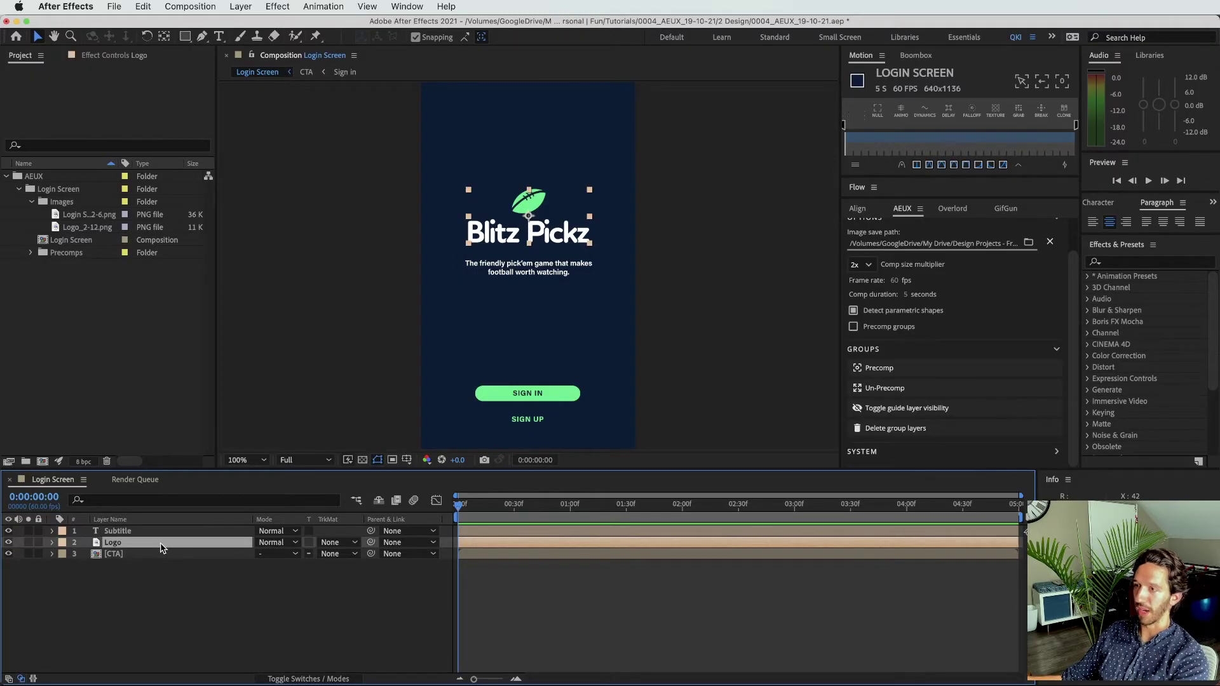
left_click(129, 557)
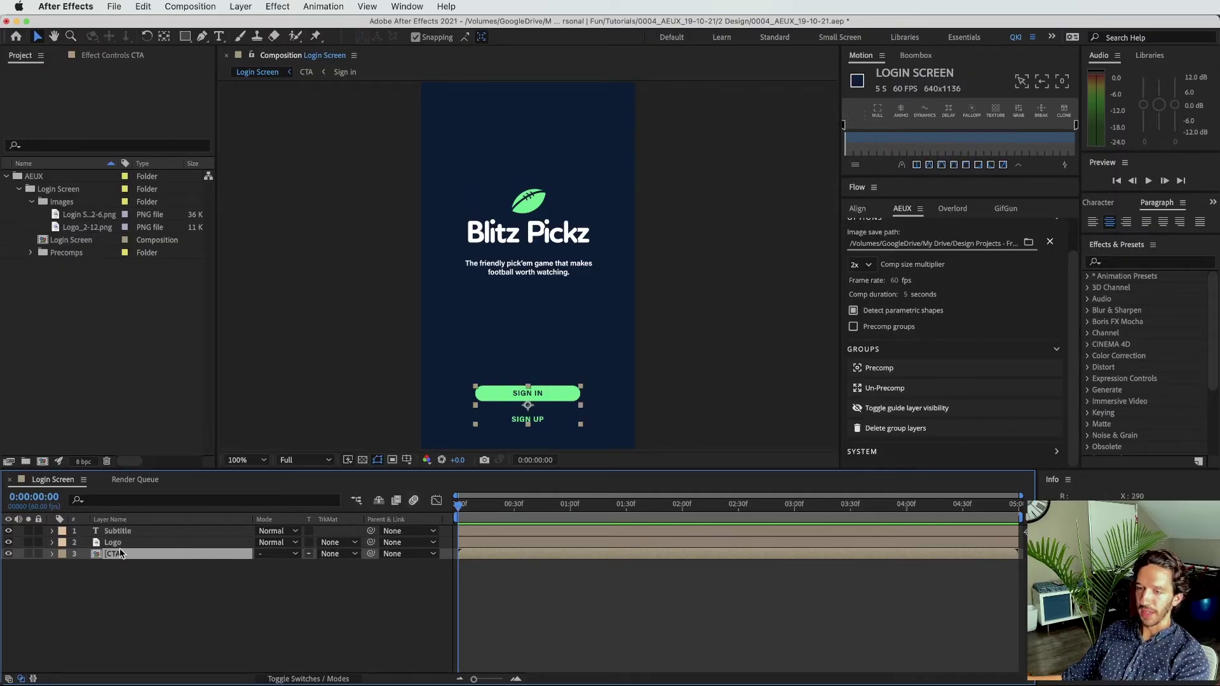
Step: Un-precomp CTA and delete its leftover Group 33 and CTA 2 layers
left_click(123, 556)
left_click(908, 389)
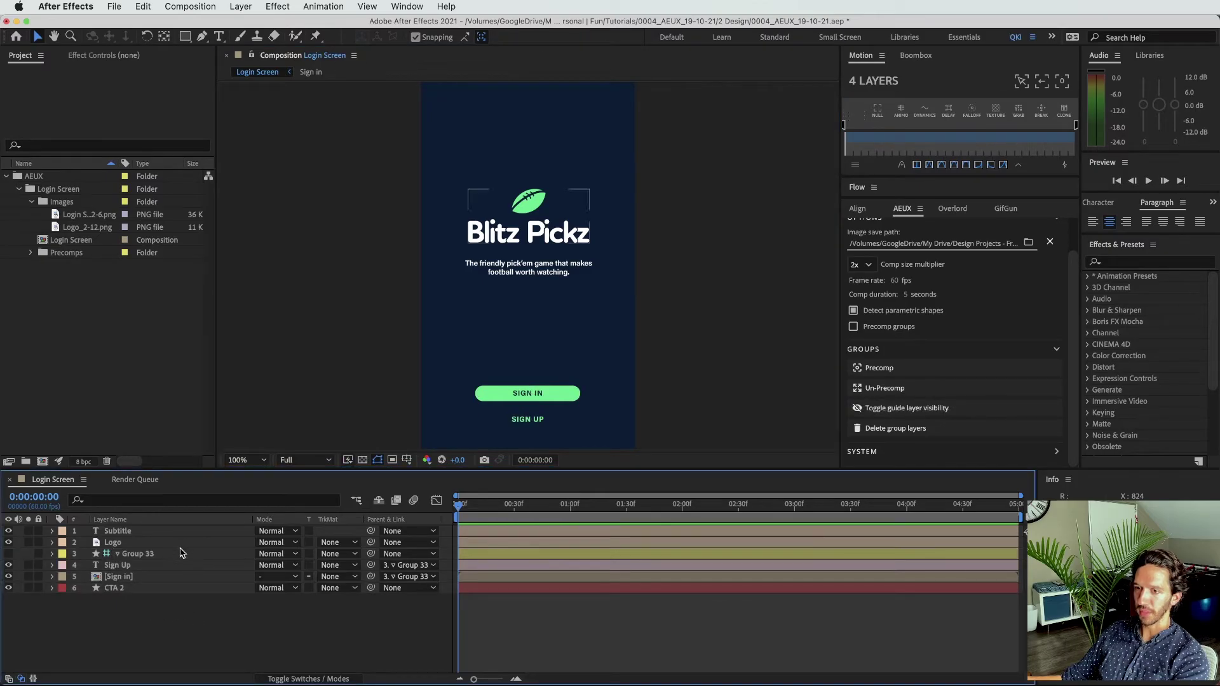
left_click(180, 557)
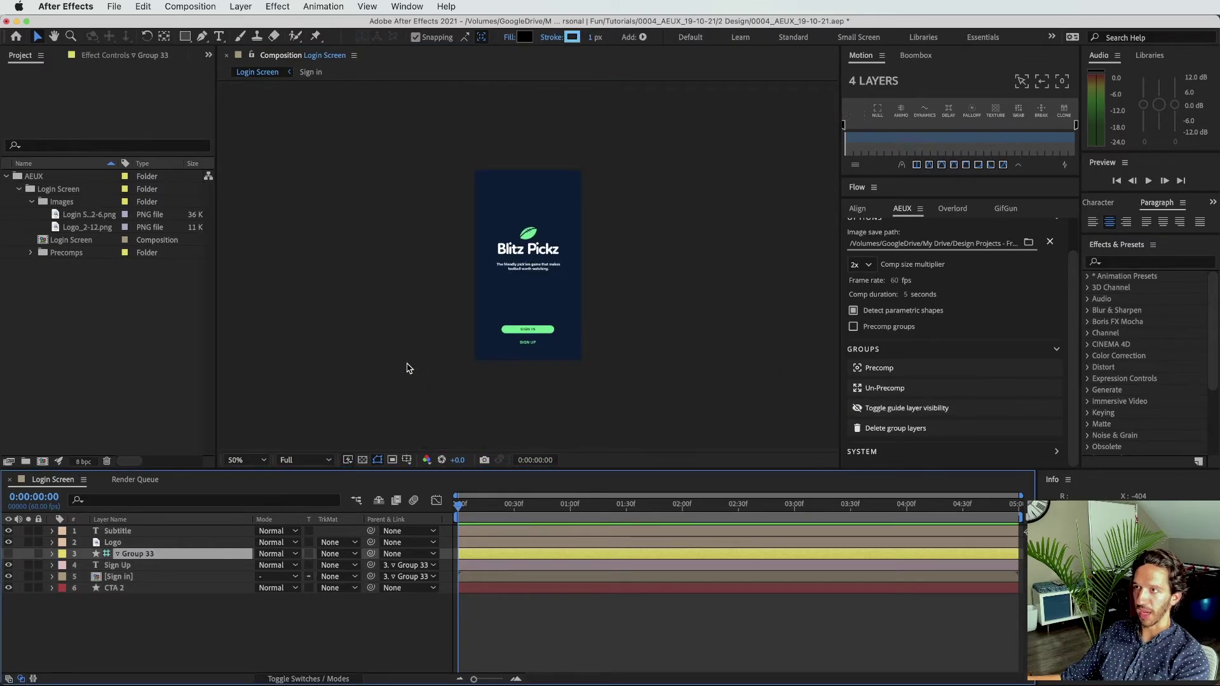
key("Delete")
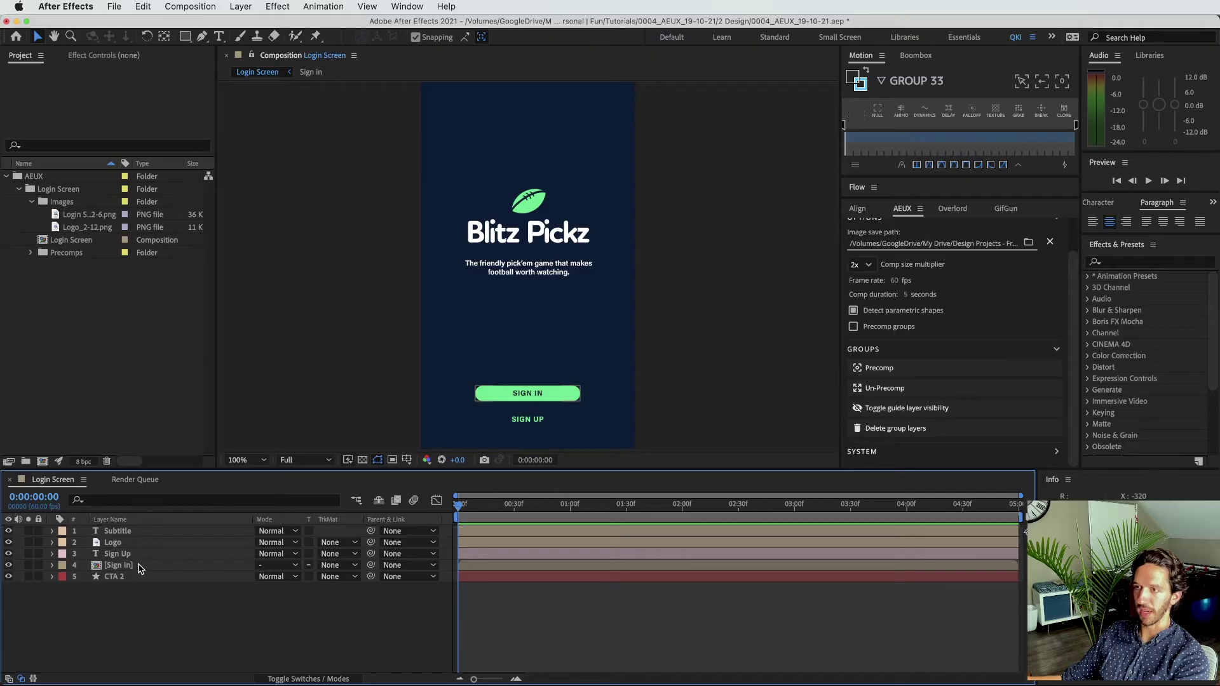
left_click(138, 567)
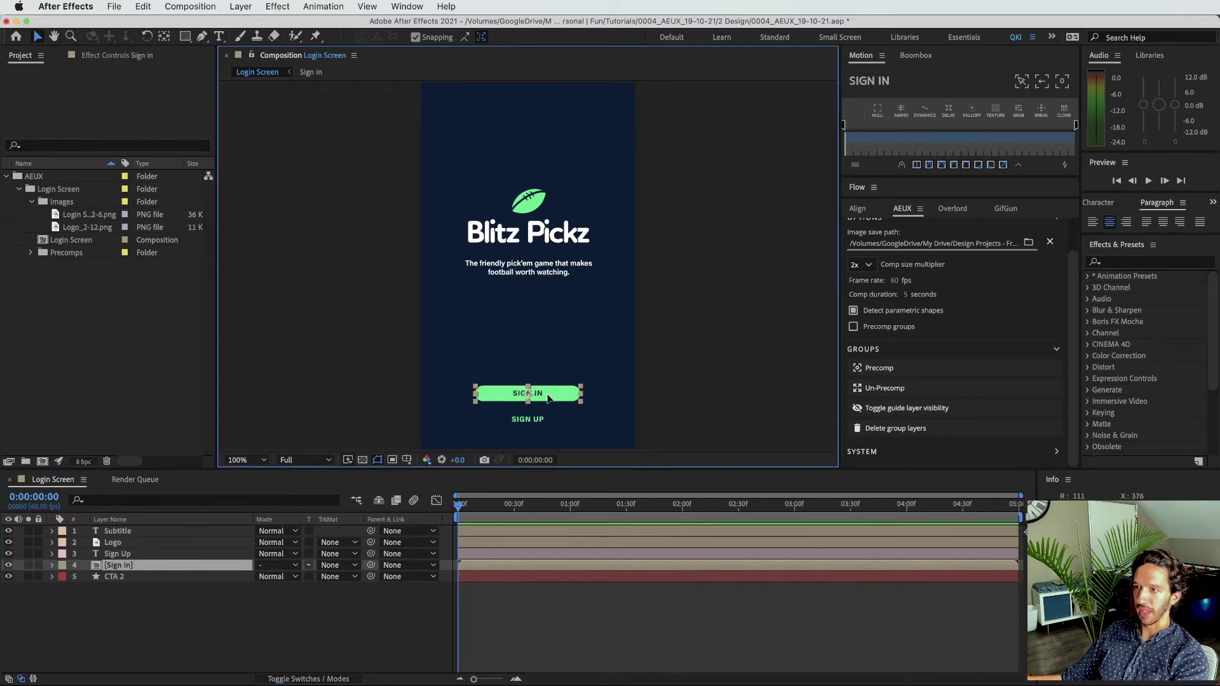
left_click_drag(541, 405, 559, 368)
left_click(141, 577)
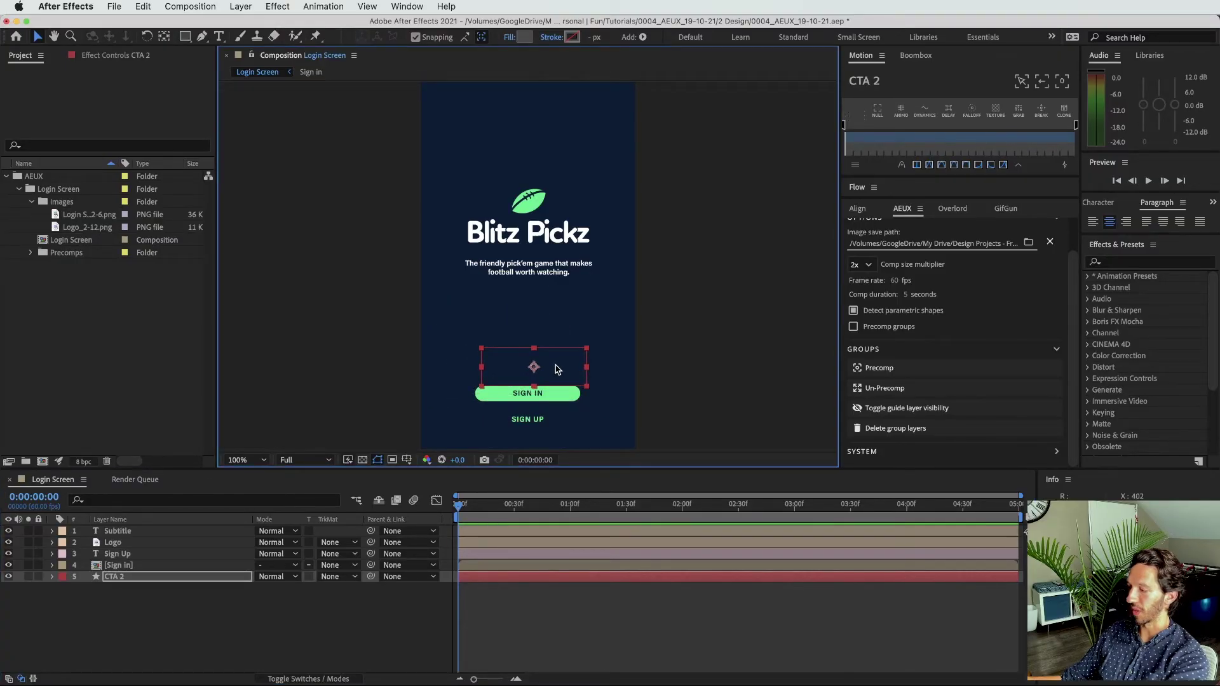
key("Delete")
Step: Move Subtitle and Sign Up down so the stack reads Logo, Subtitle, Sign in, Sign Up
left_click(150, 556)
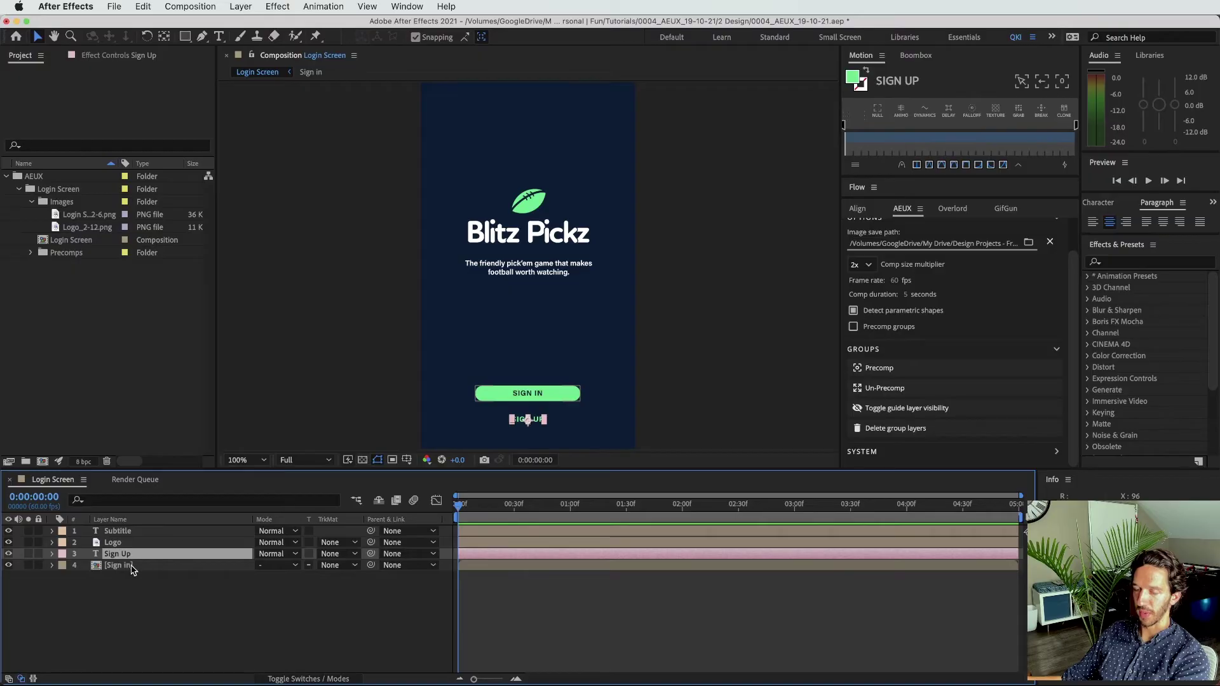
left_click(135, 565)
left_click(153, 534)
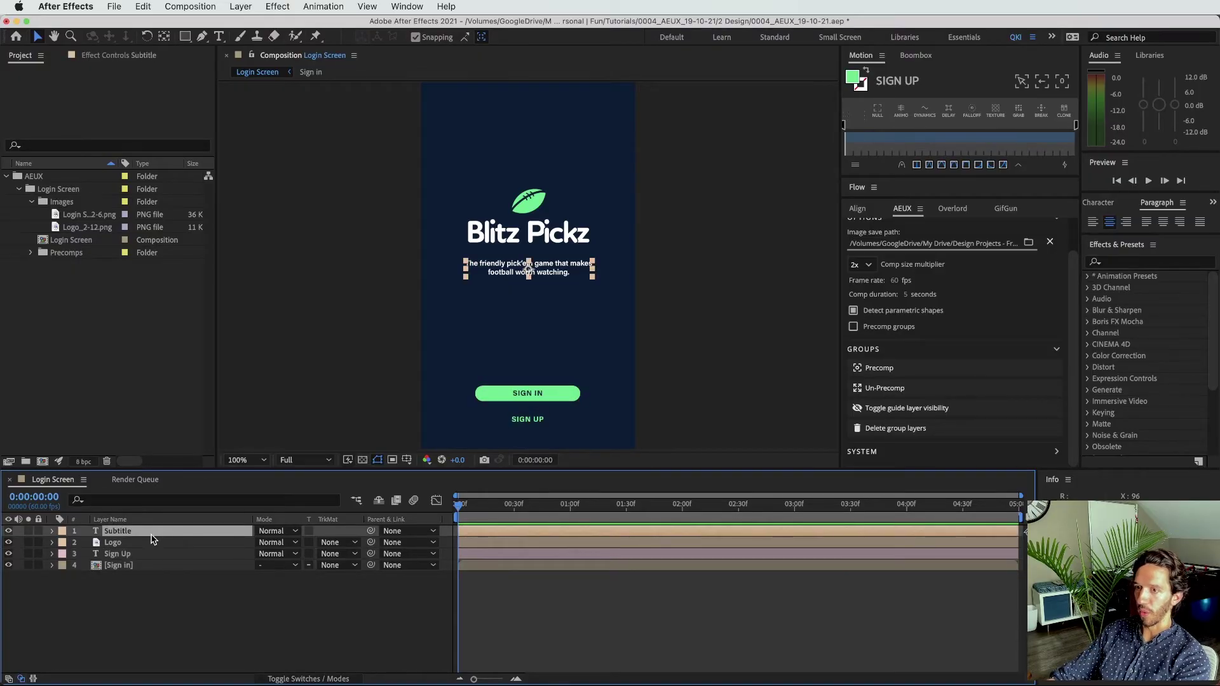
key("super+bracketleft")
left_click(151, 554)
key("super+bracketleft")
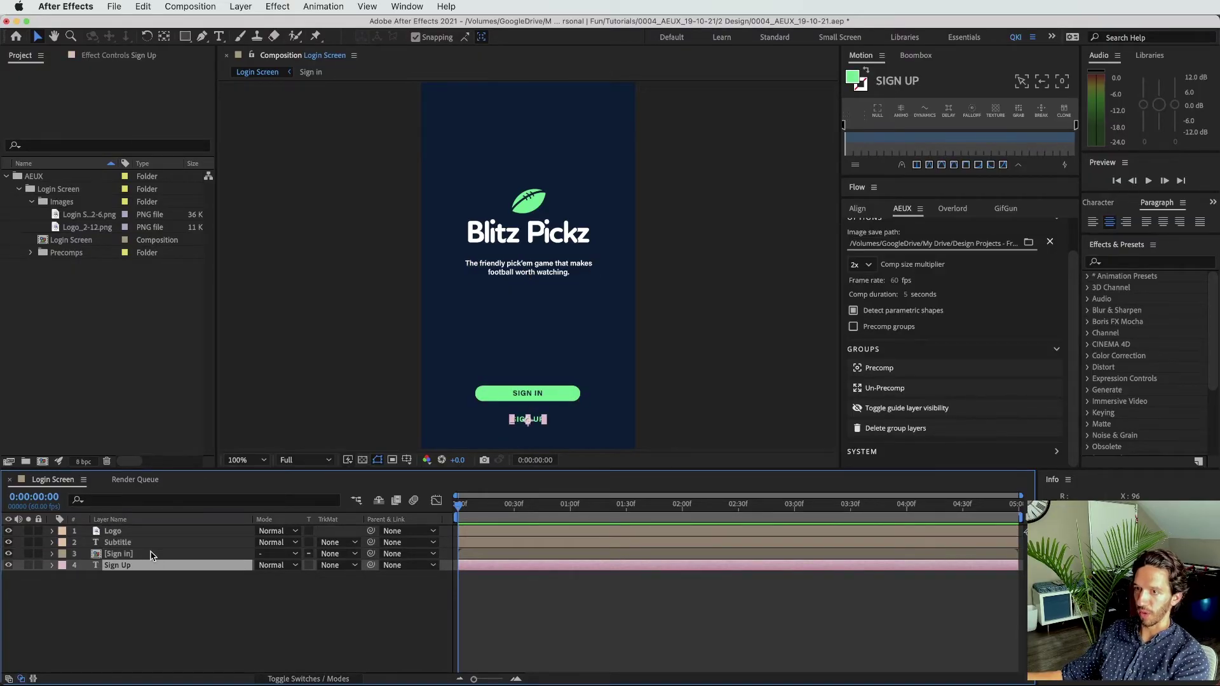
left_click(120, 532)
left_click(130, 543)
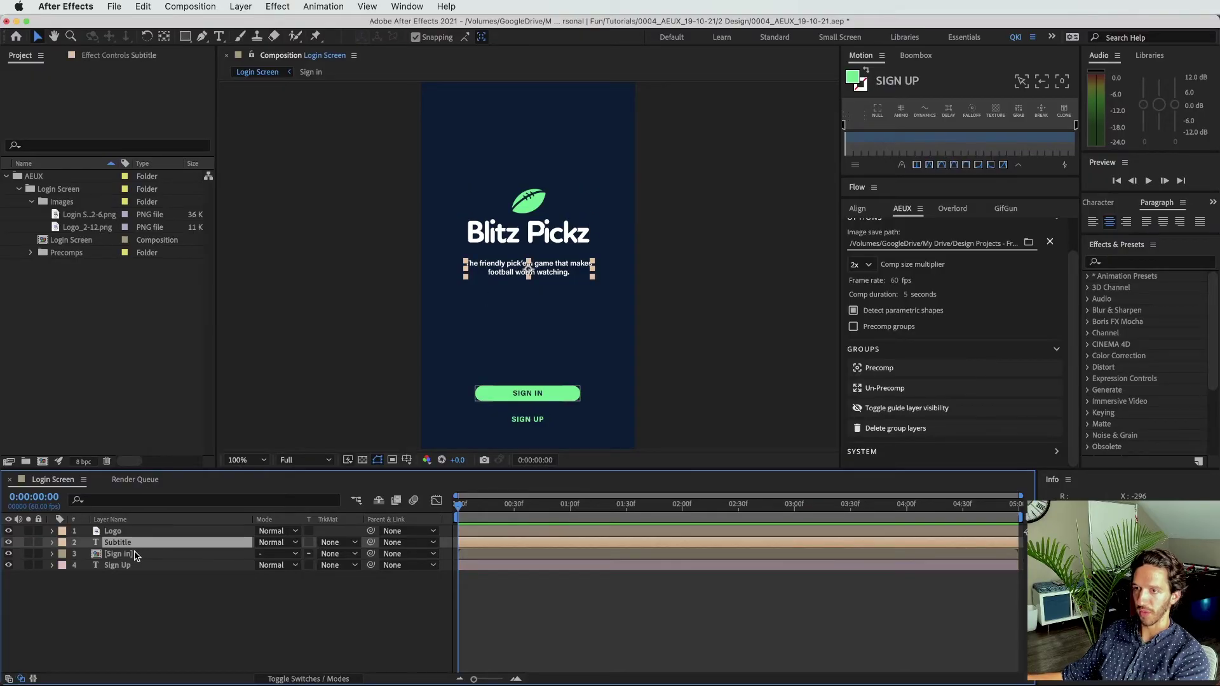
left_click(135, 555)
left_click(139, 565)
left_click(157, 605)
left_click(138, 564)
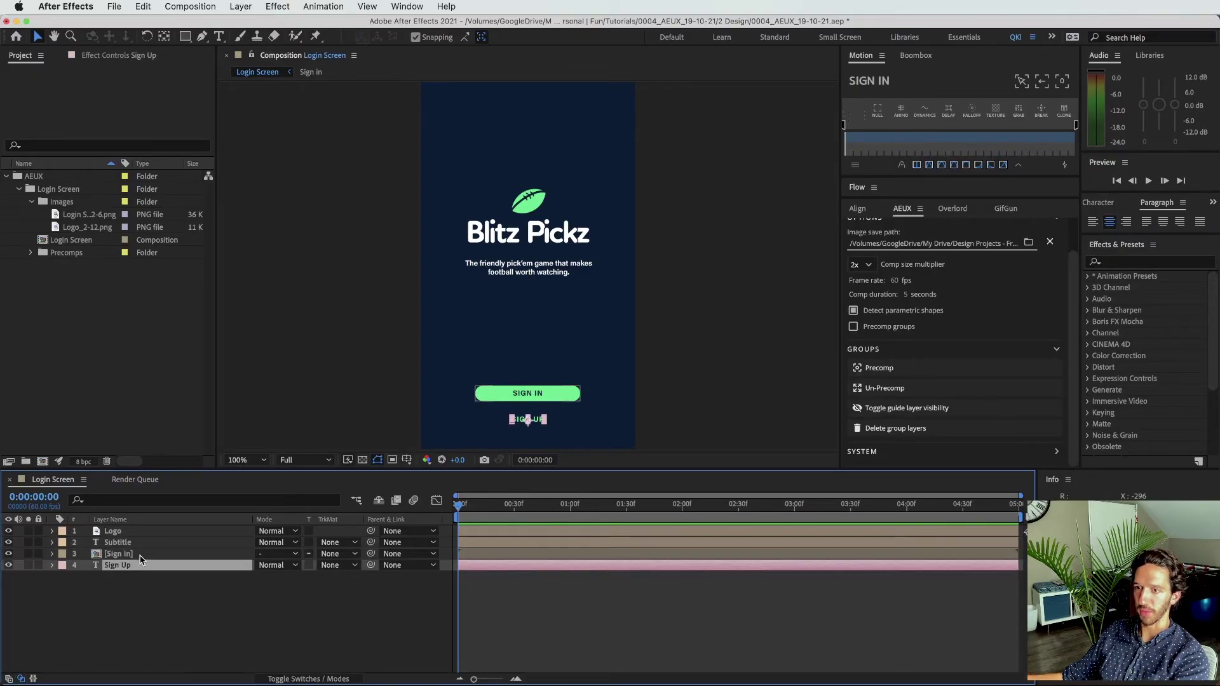
Step: Reveal Position and Opacity on all four layers and set keyframes at frame 0
left_click(659, 322)
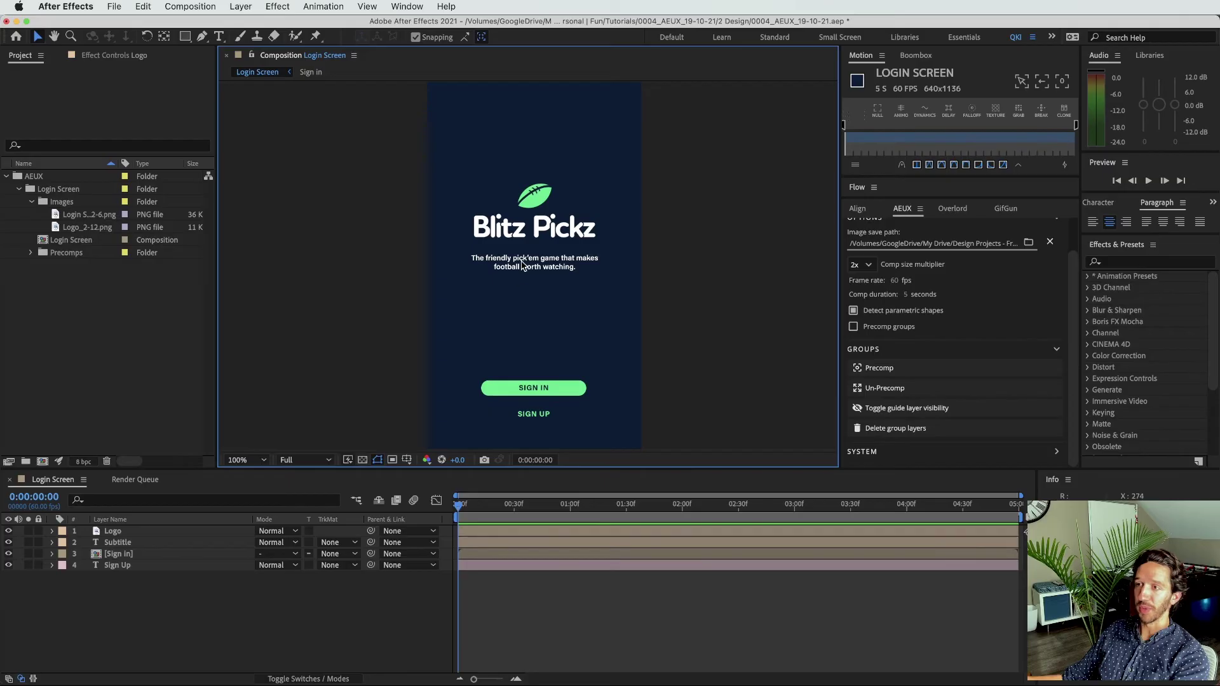
left_click_drag(173, 626, 117, 527)
key("space")
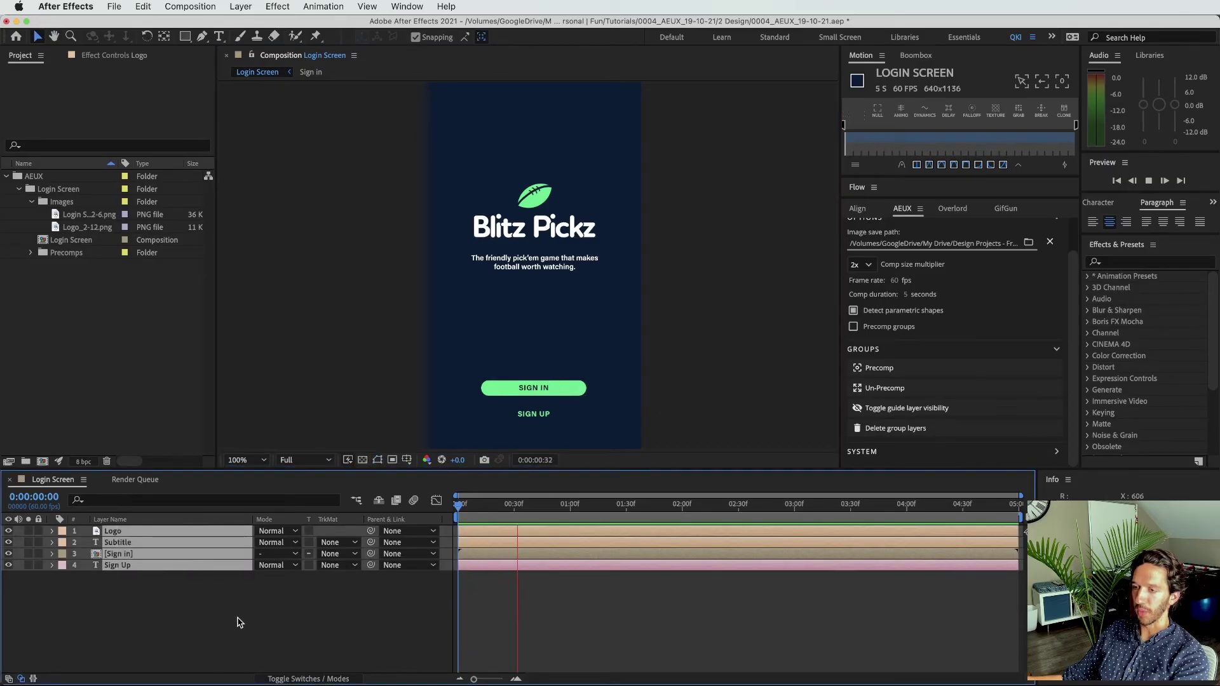
key("space")
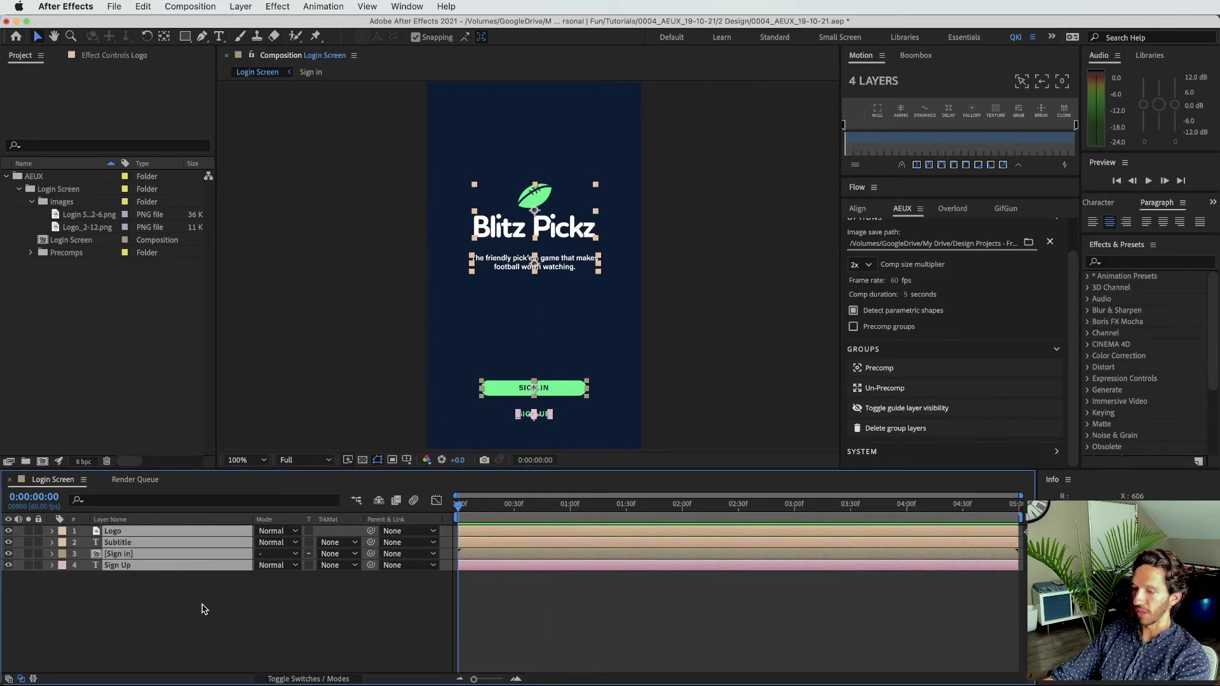
key("p")
key("shift+t")
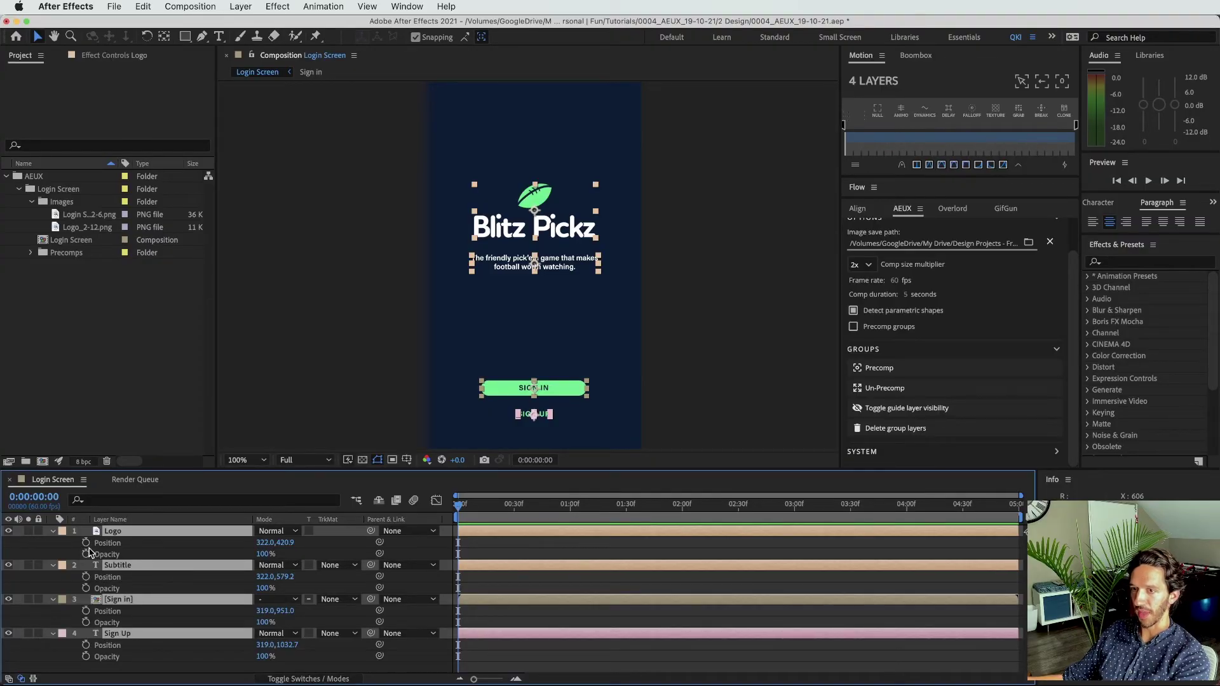
left_click(88, 546)
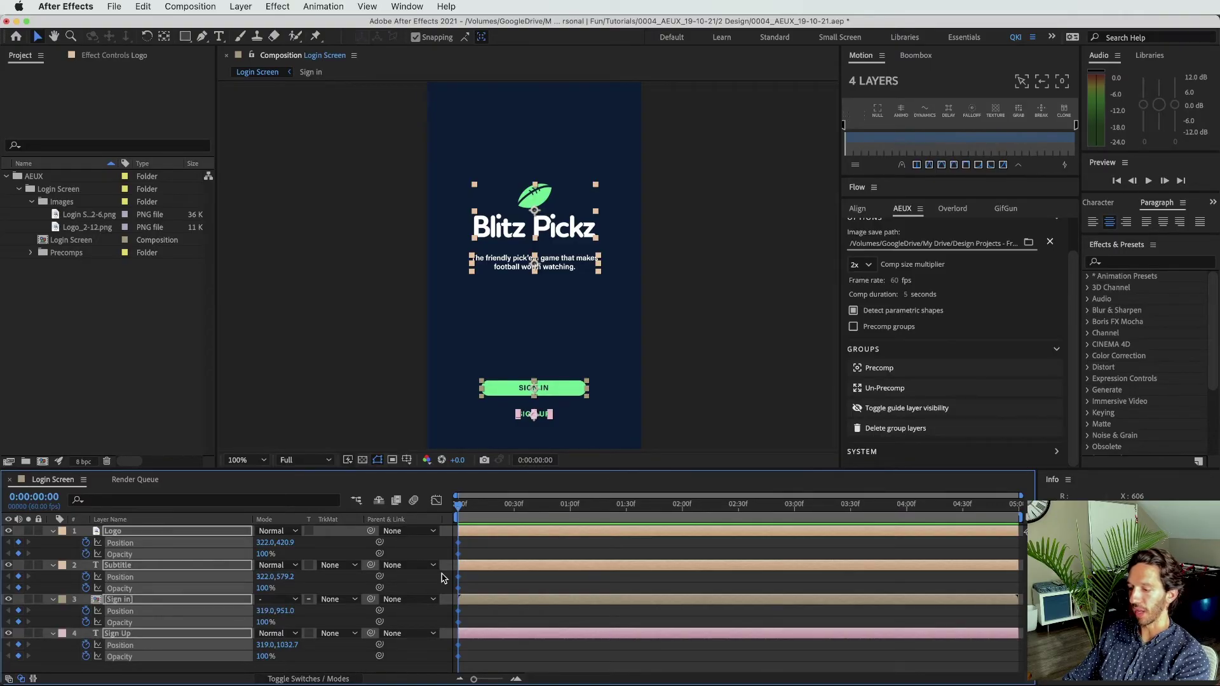
Step: Add Position and Opacity keyframes at frame 30, then return to frame 0
key("shift+Page_Down")
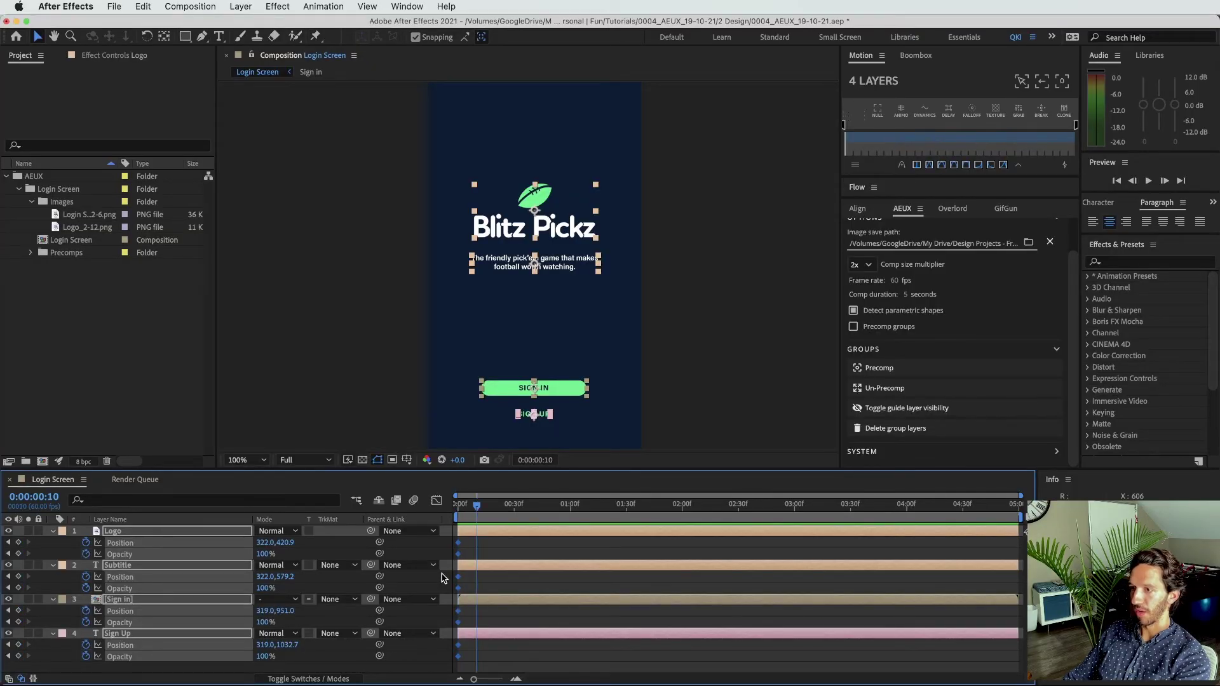
key("shift+Page_Down")
key("shift+Page_Down")
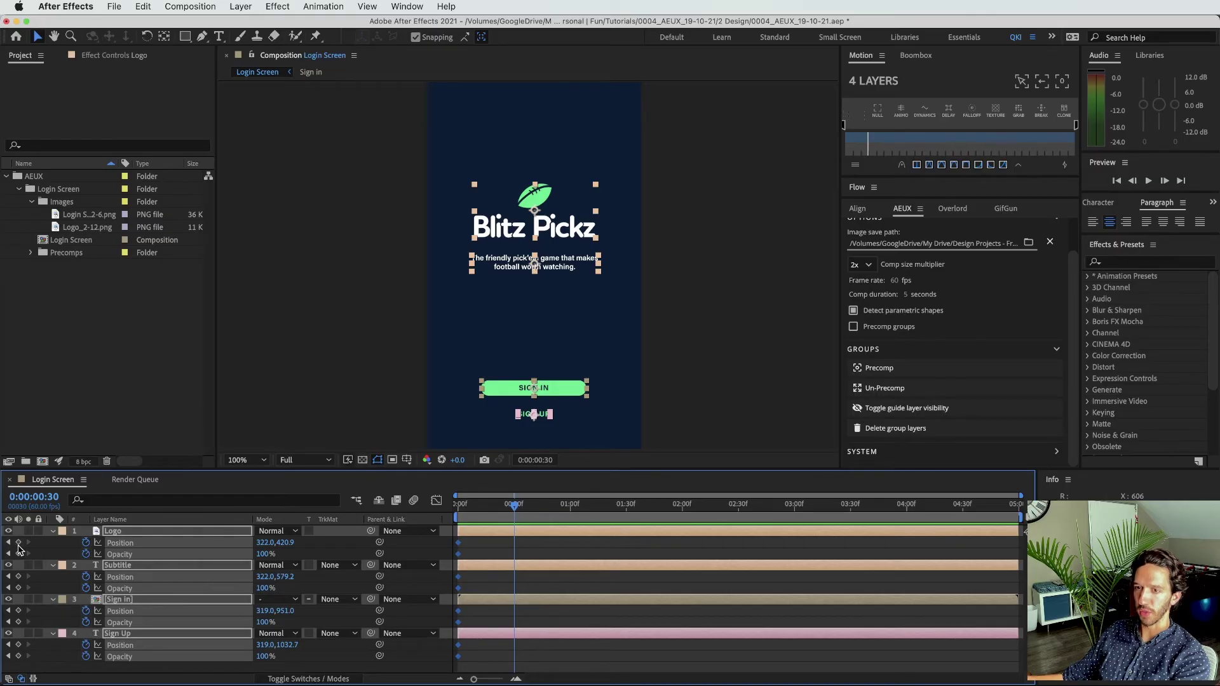
left_click(18, 543)
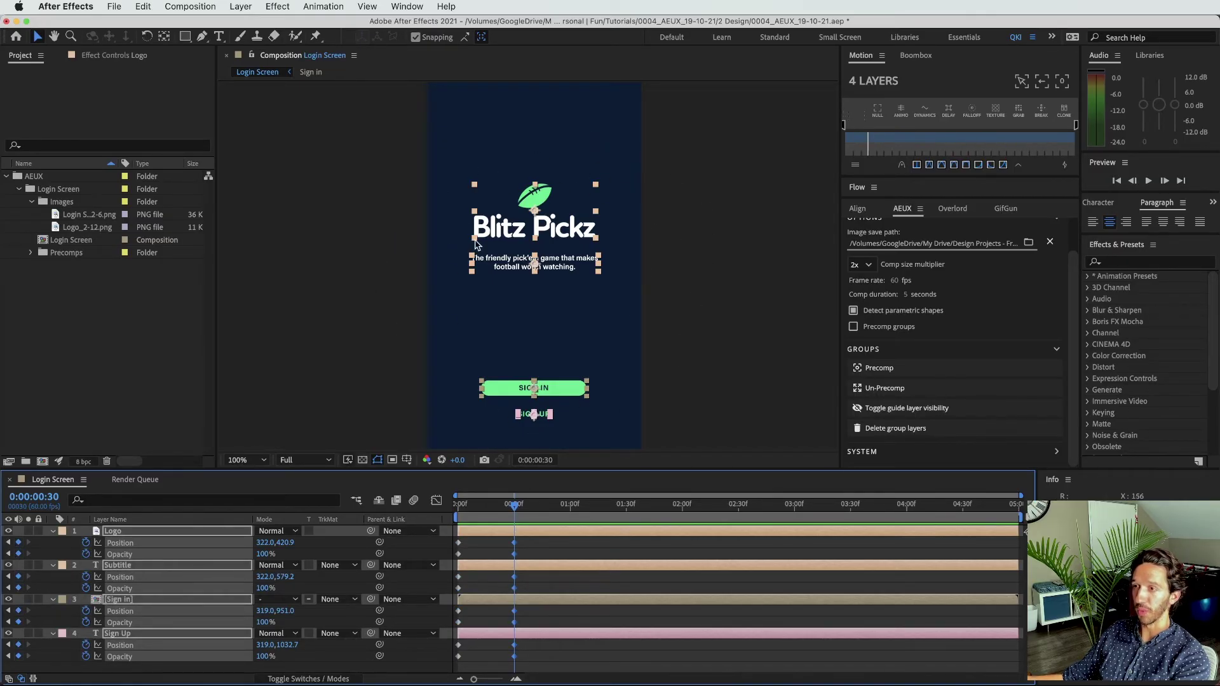
left_click_drag(515, 509, 362, 528)
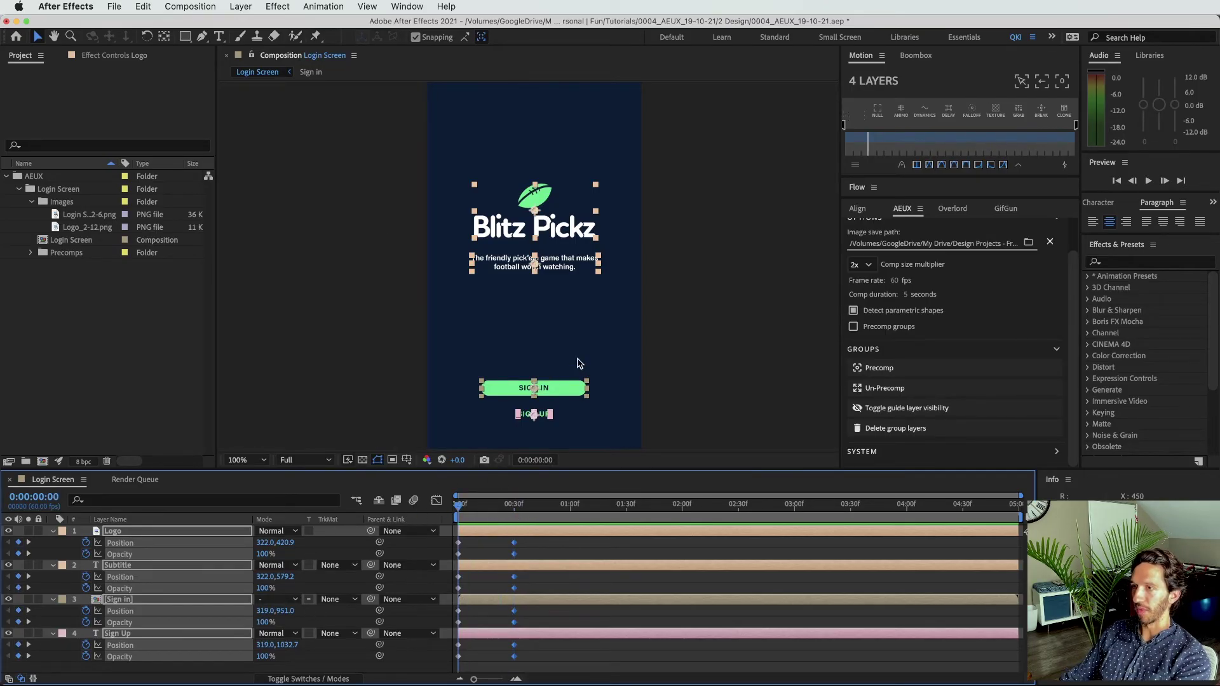
Step: Start the layers 60 px lower at 0% opacity, easy-ease all keyframes, and expand the Flow panel
key("shift+Down")
key("shift+Down")
key("shift+Down")
key("shift+Down")
key("shift+Down")
key("shift+Down")
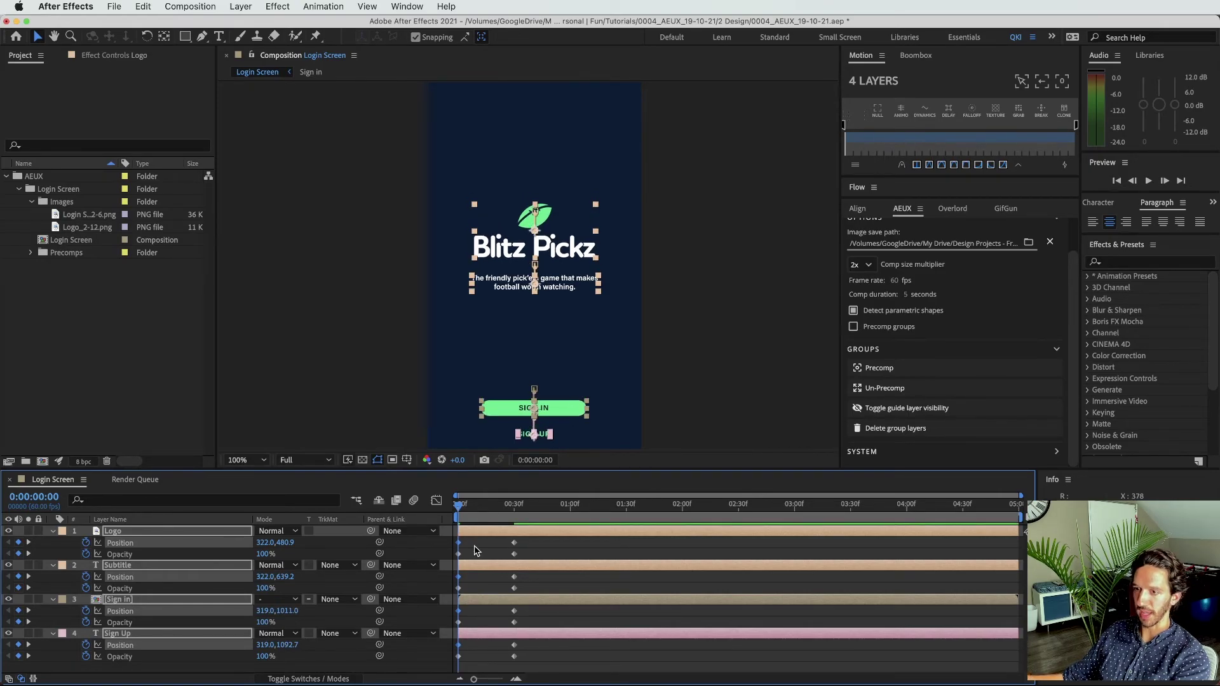
left_click_drag(267, 557, 203, 557)
left_click(568, 662)
left_click_drag(568, 663, 416, 529)
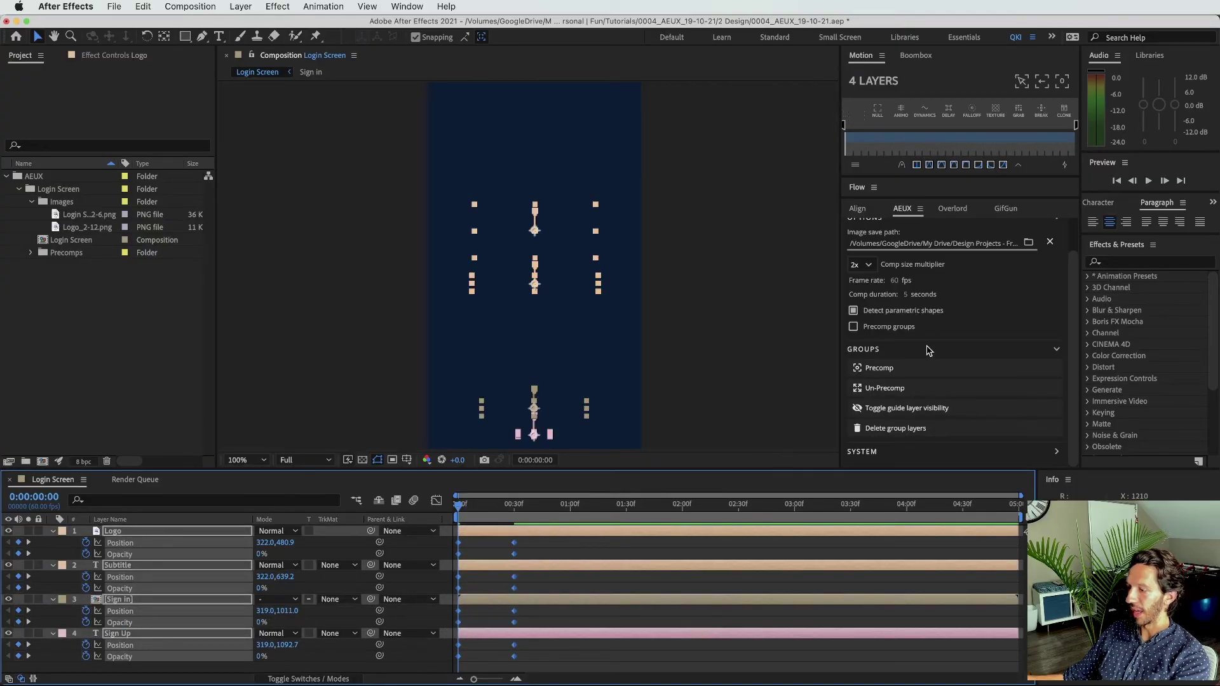
key("F9")
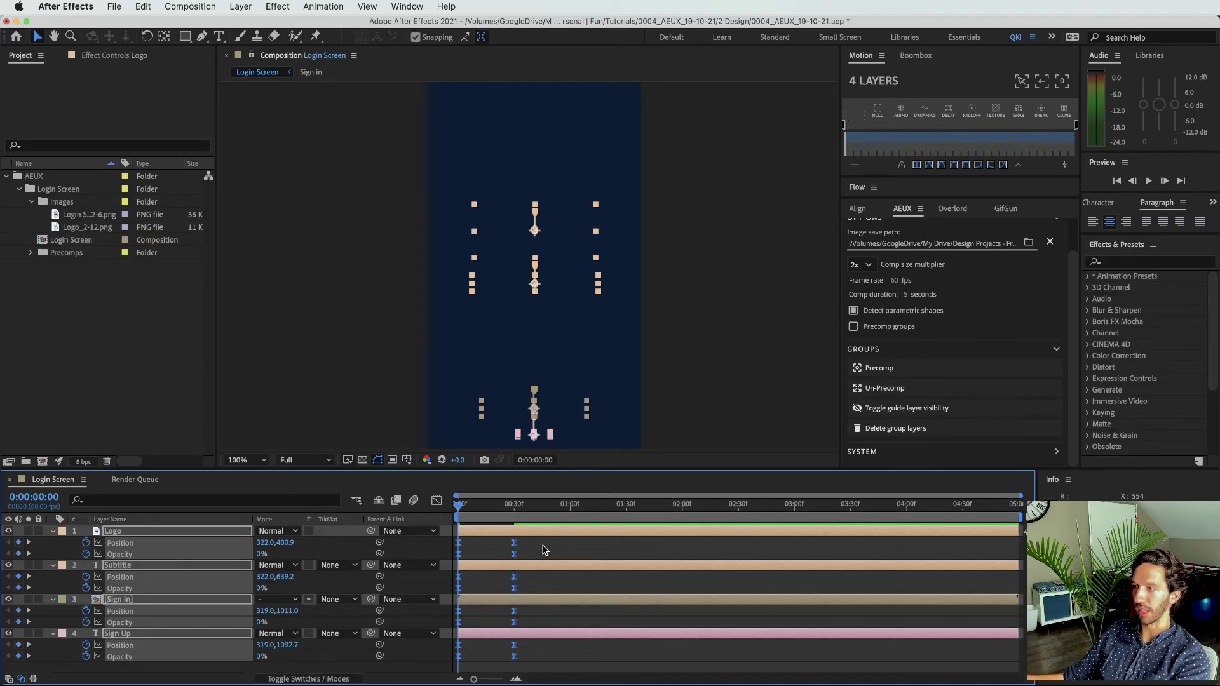
left_click_drag(878, 197, 879, 368)
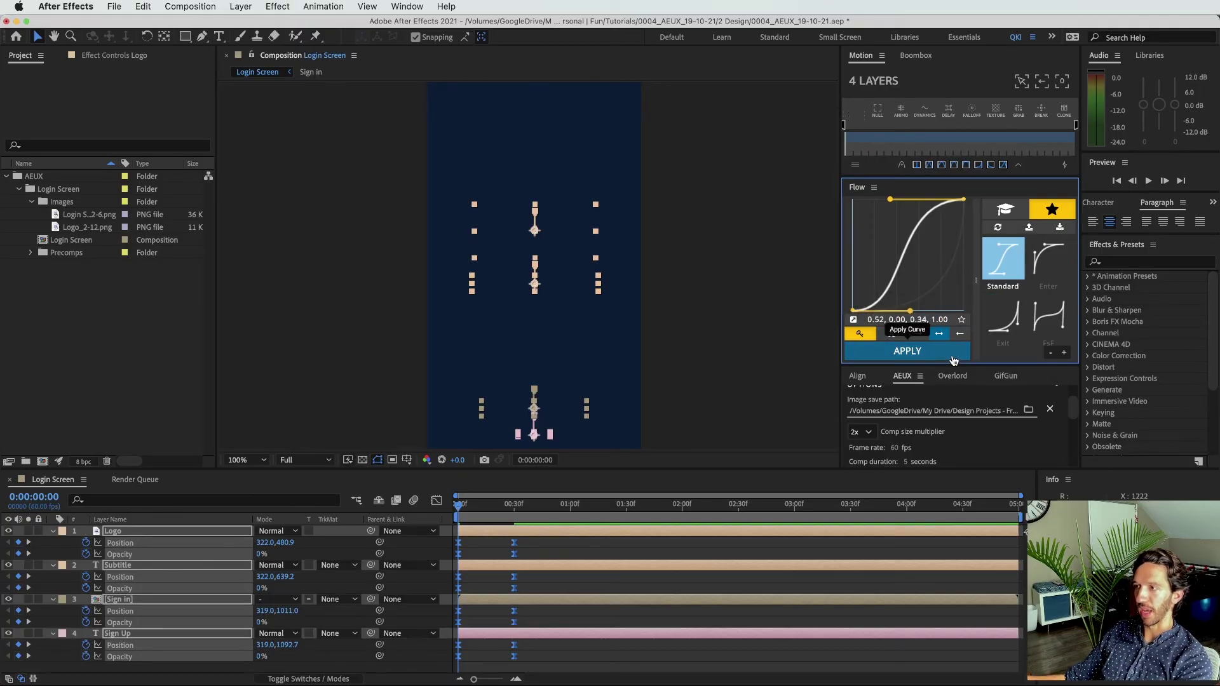
Step: Apply Flow's Enter curve (0.02, 0.73, 0.35, 1.00) and preview the fade-in up to frame 22
left_click(1049, 259)
left_click(915, 351)
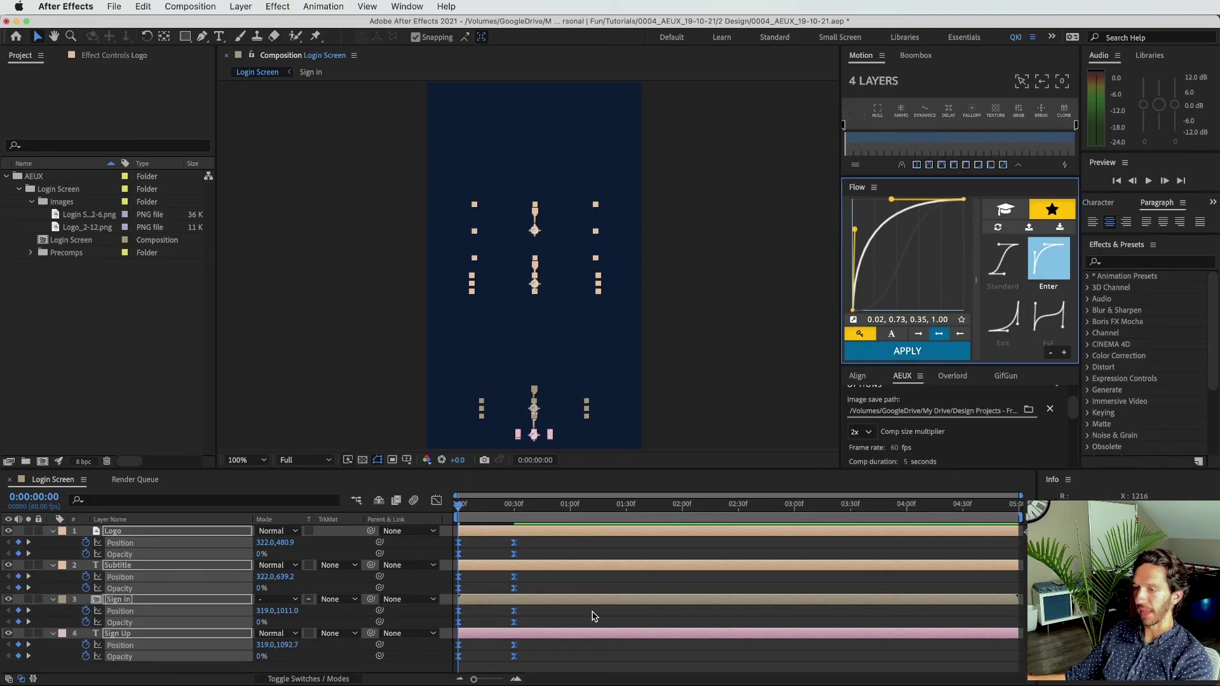
left_click(588, 642)
key("space")
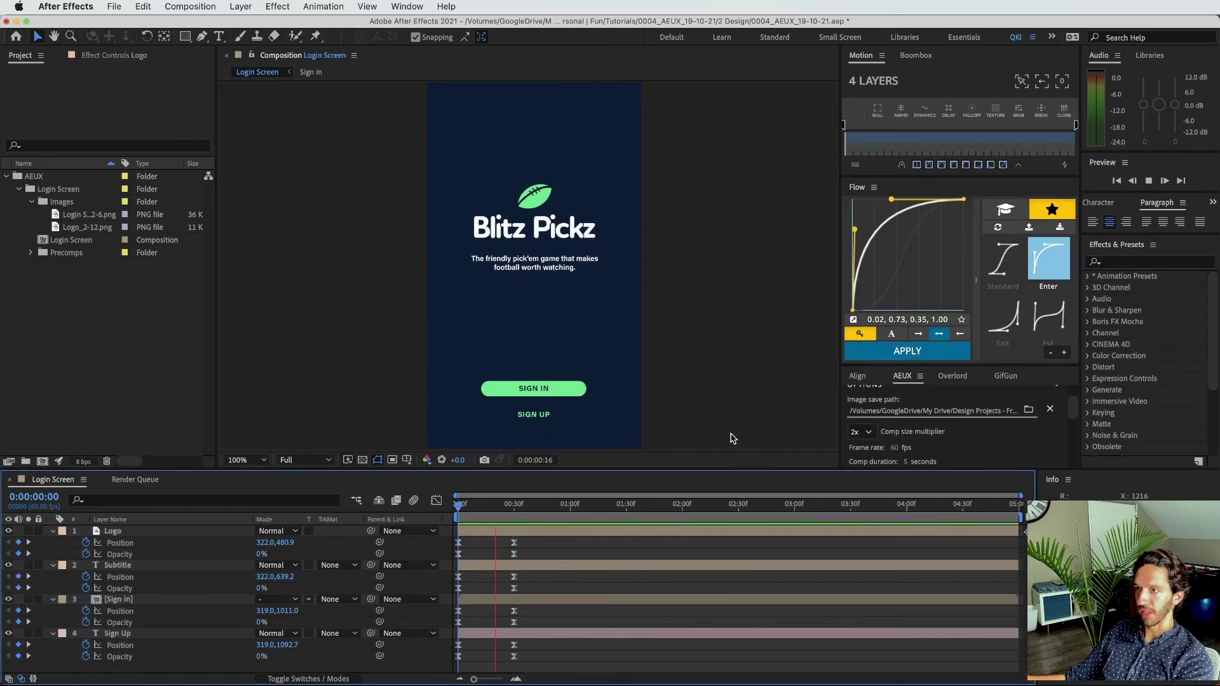
left_click(485, 517)
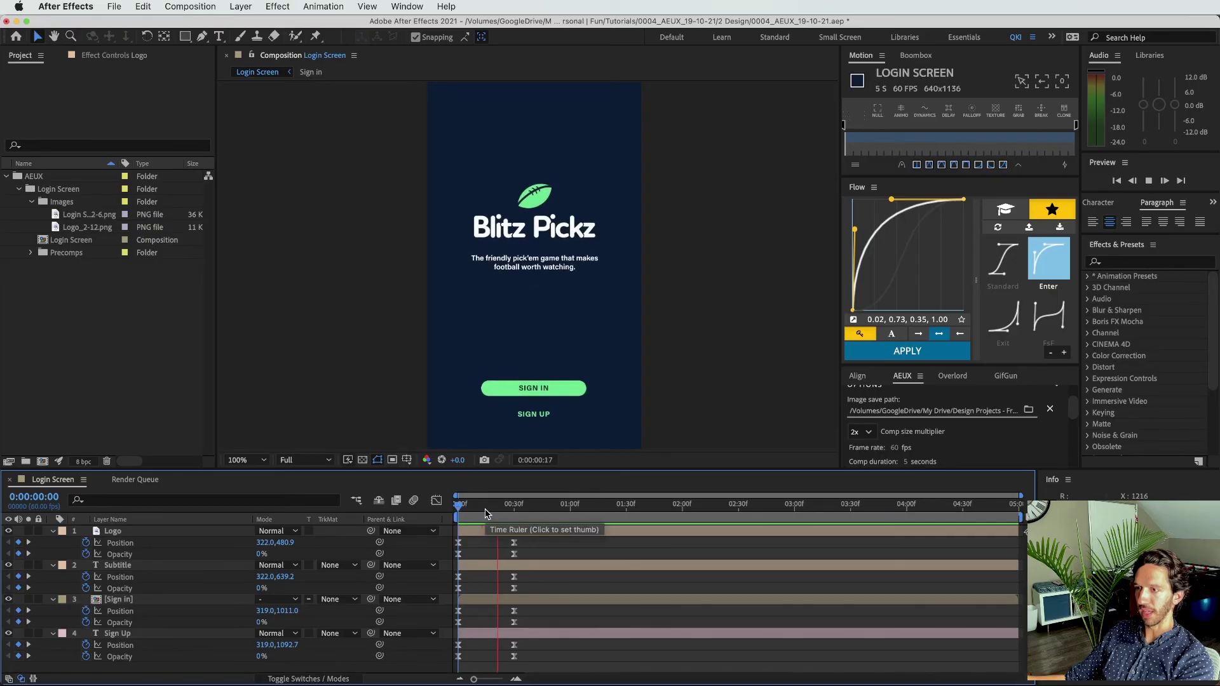
key("space")
key("space")
left_click(483, 514)
left_click(499, 515)
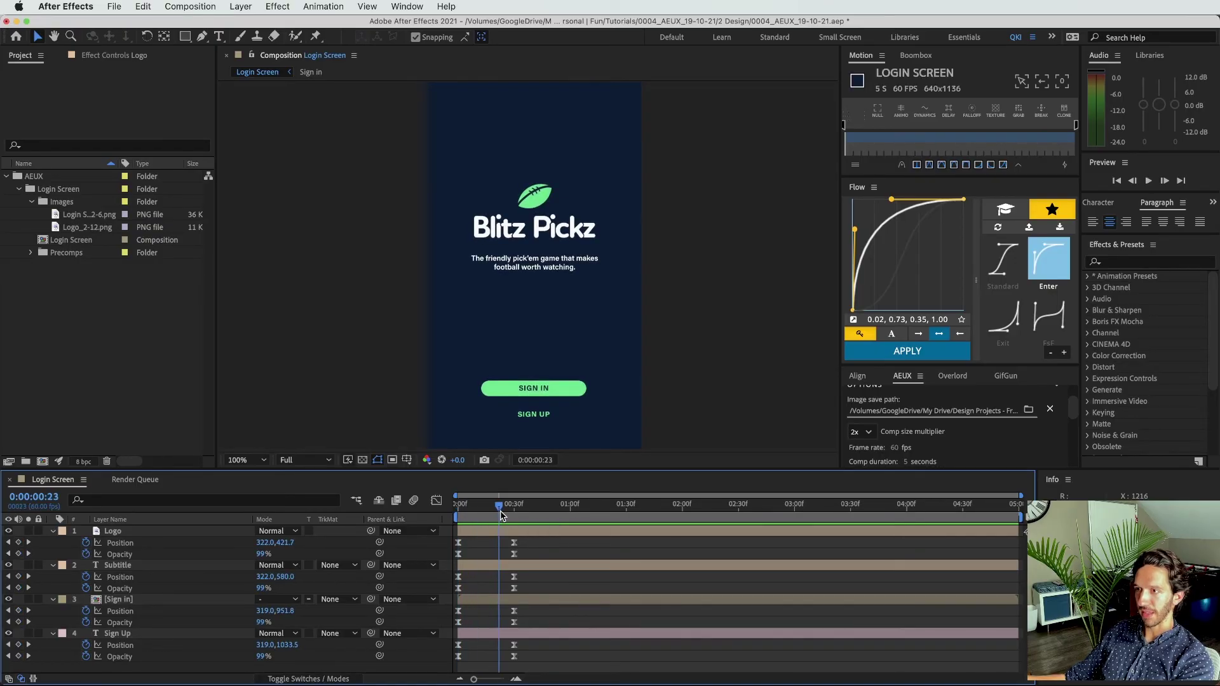
Step: Inspect the Logo and Sign Up layers in the viewer, then select and deselect all four layers
left_click(544, 223)
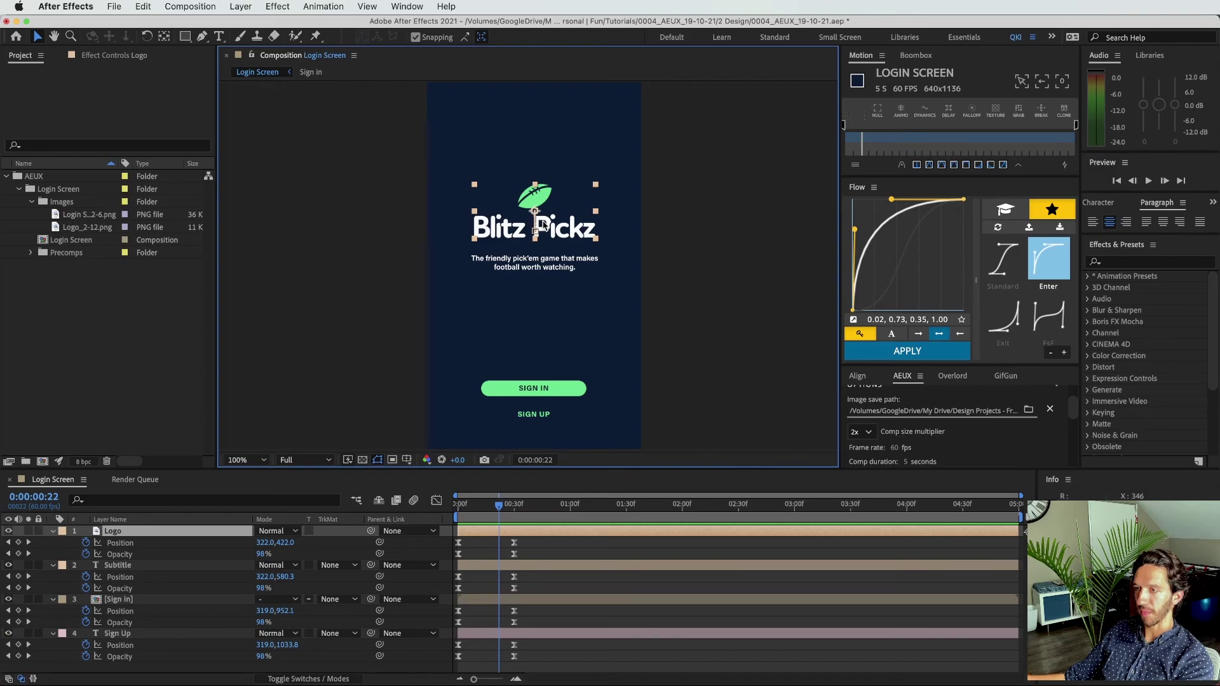
left_click(530, 424)
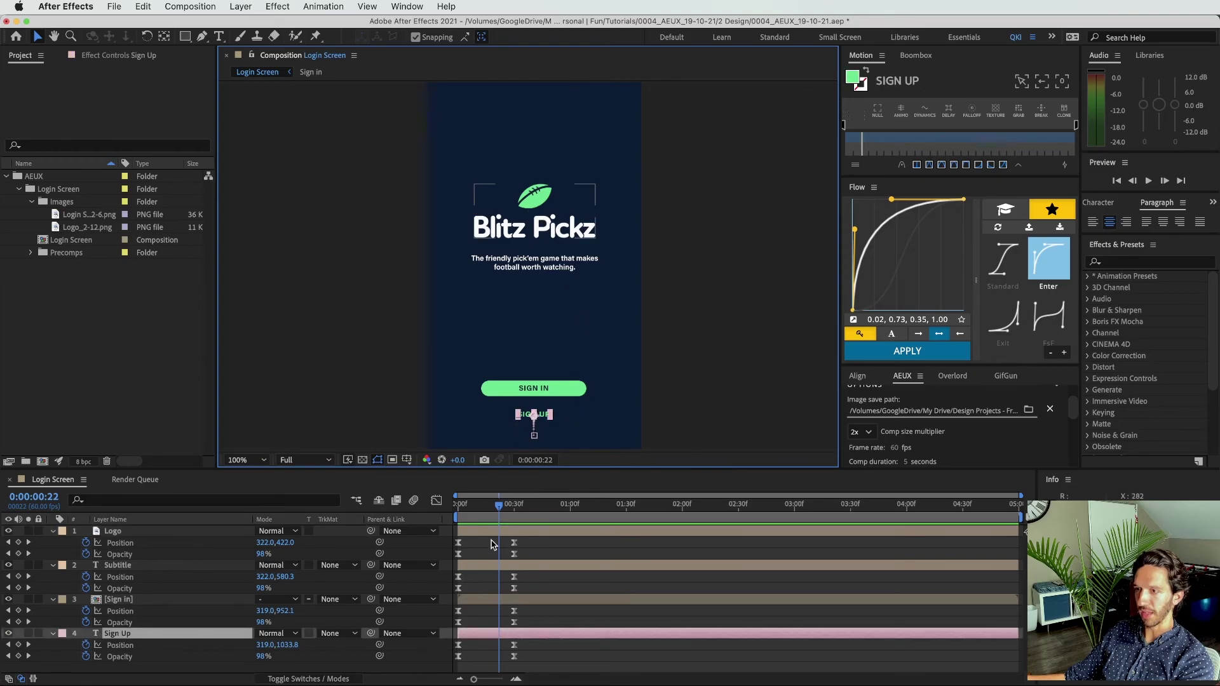
left_click(180, 668)
left_click_drag(180, 668, 121, 525)
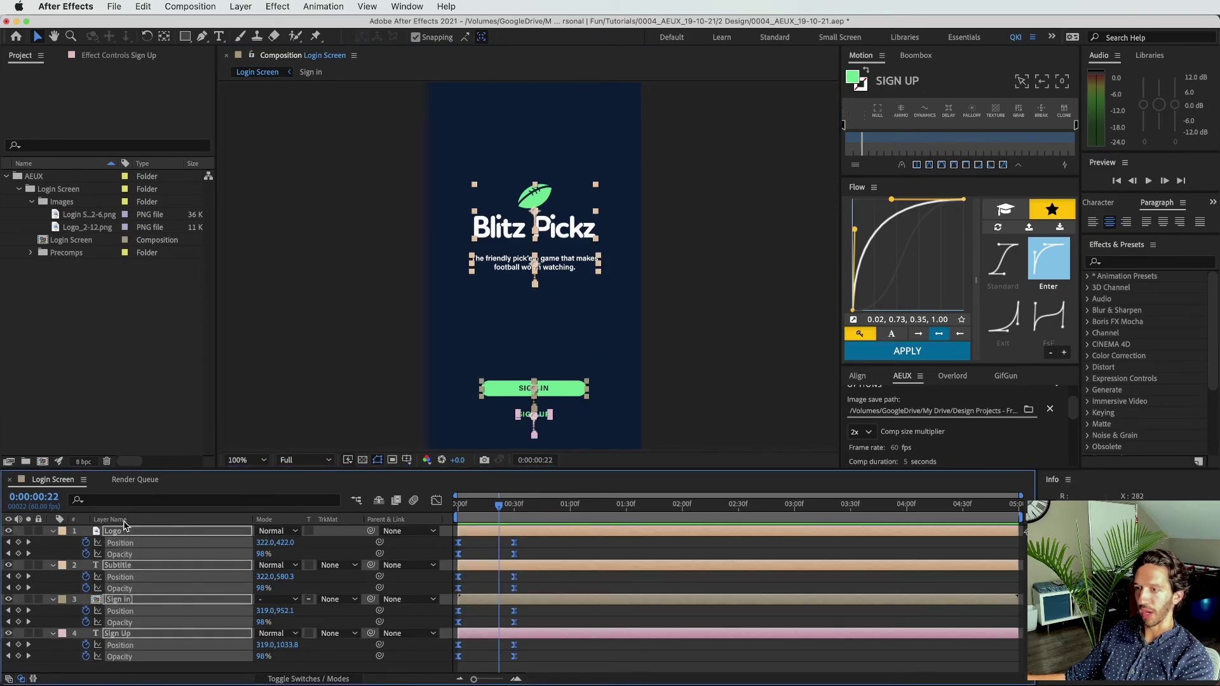
left_click(612, 545)
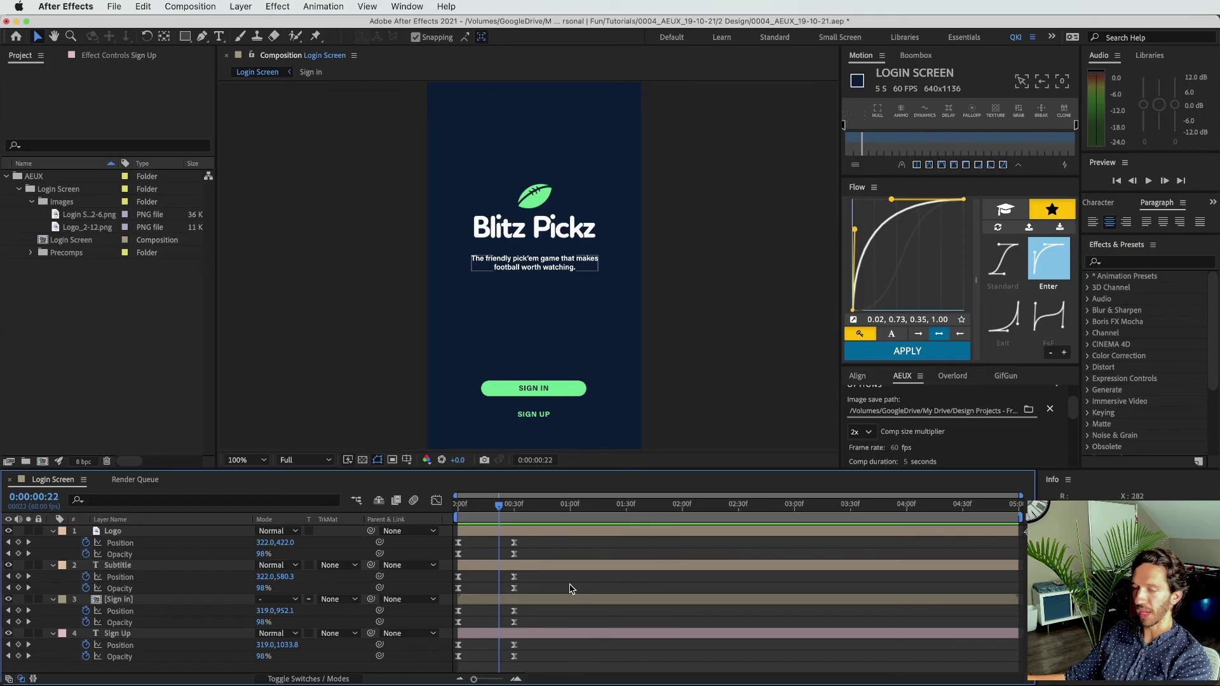
Step: Collapse the layer properties and drag the Sign in layer bar later to stagger its start
key("u")
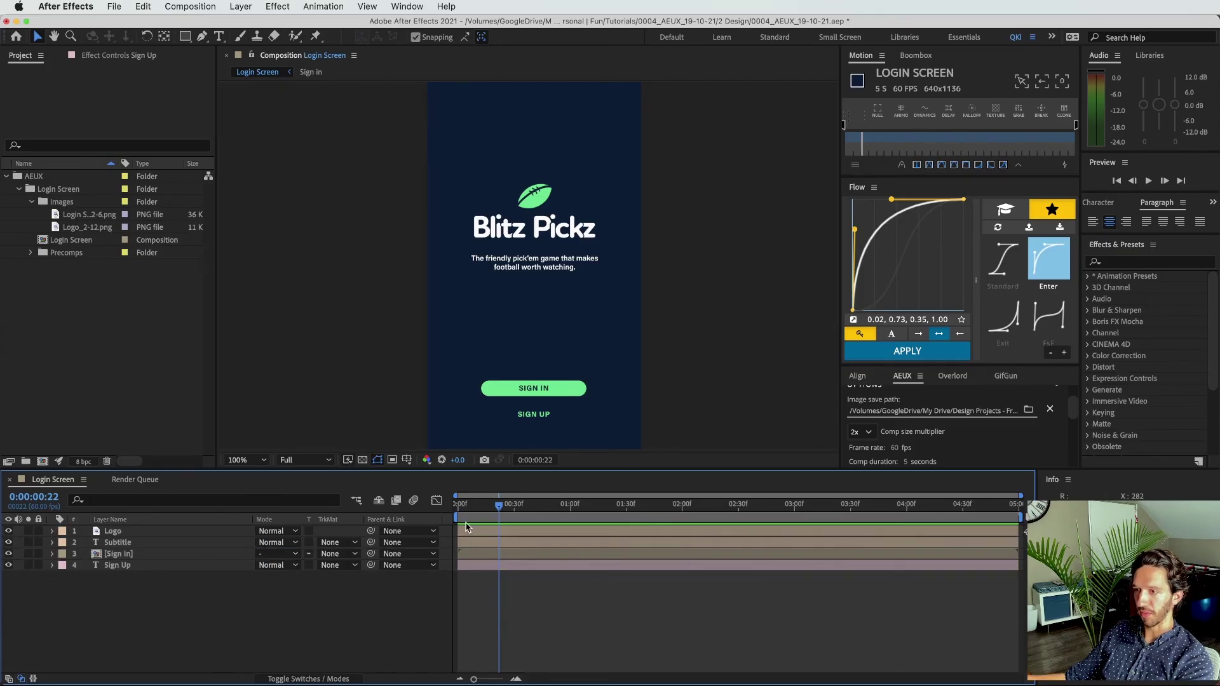
left_click(468, 544)
key("Home")
key("equal")
key("equal")
left_click(504, 555)
left_click_drag(504, 554, 532, 566)
left_click(527, 588)
Step: Preview the staggered intro and extend the work area end to about 1:20
key("space")
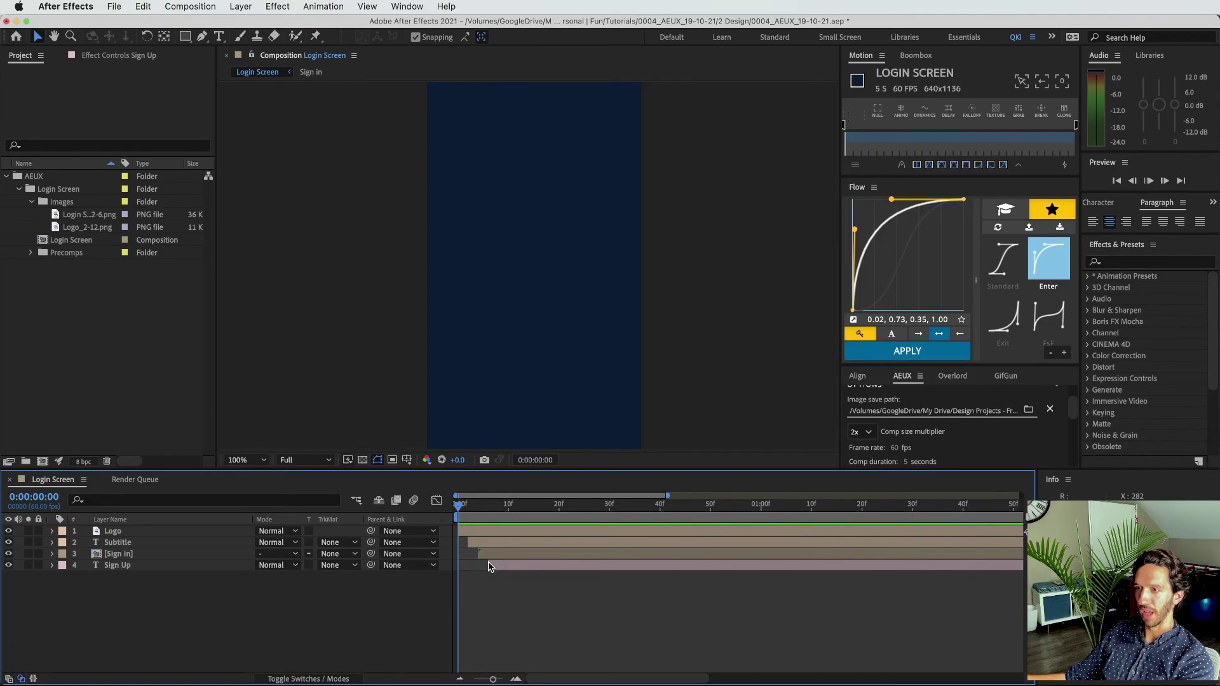
key("space")
key("space")
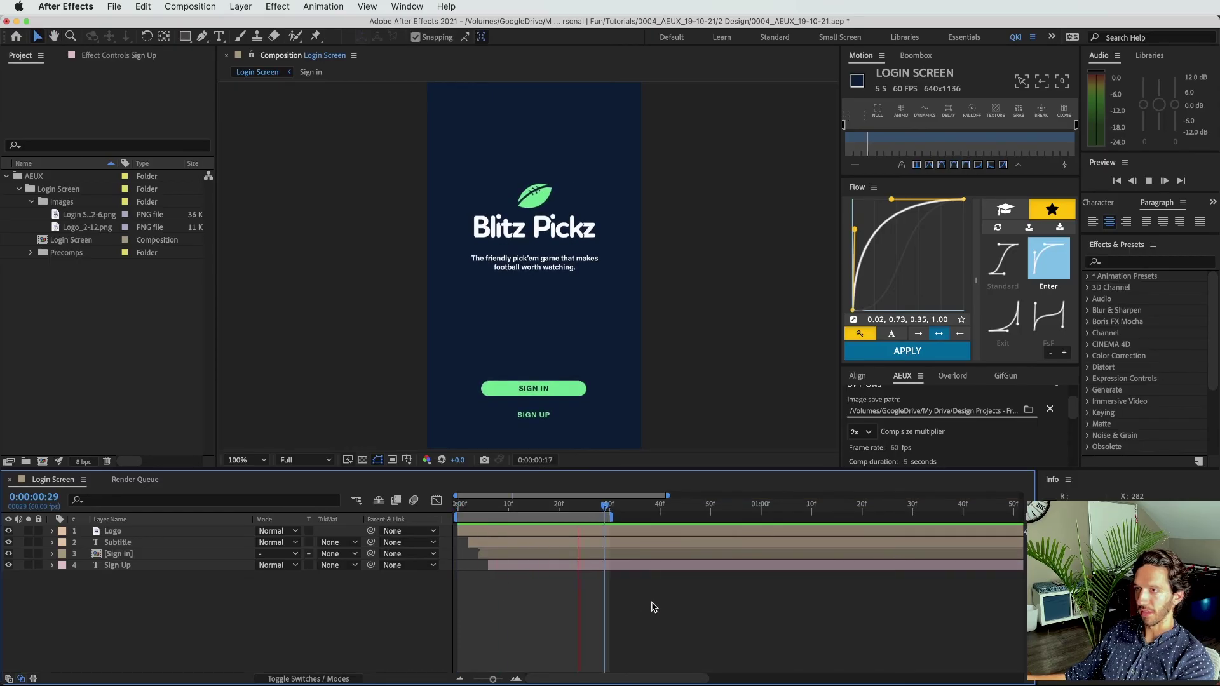
left_click_drag(613, 517, 854, 518)
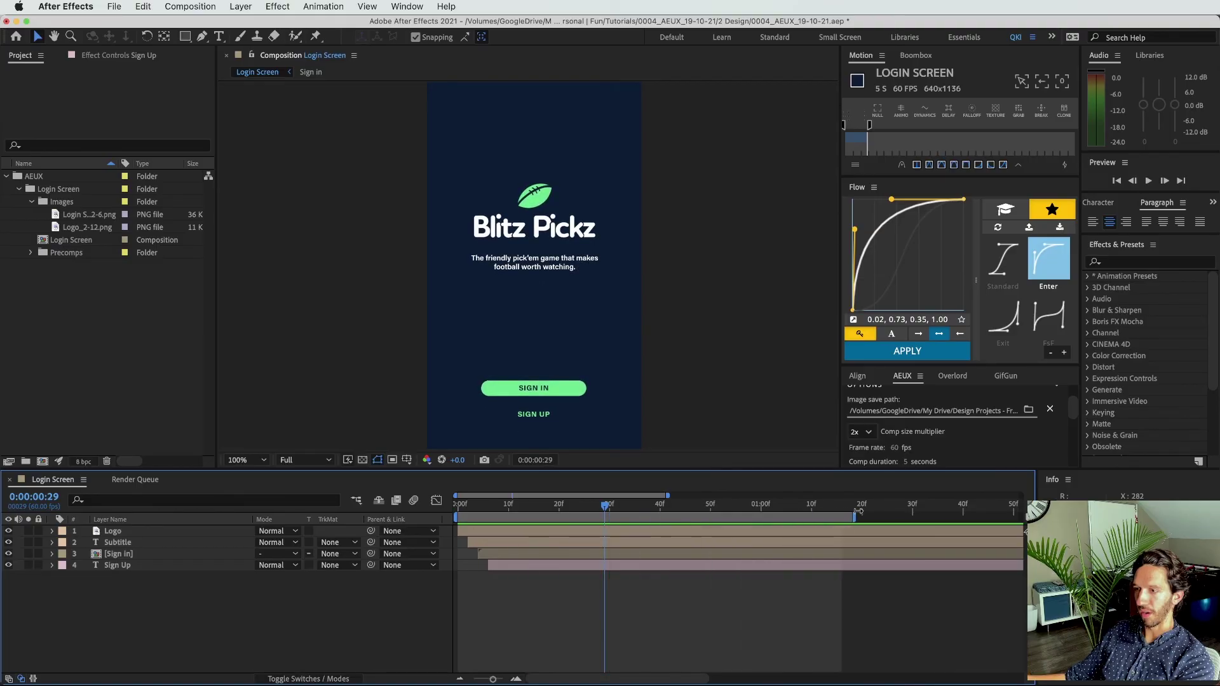